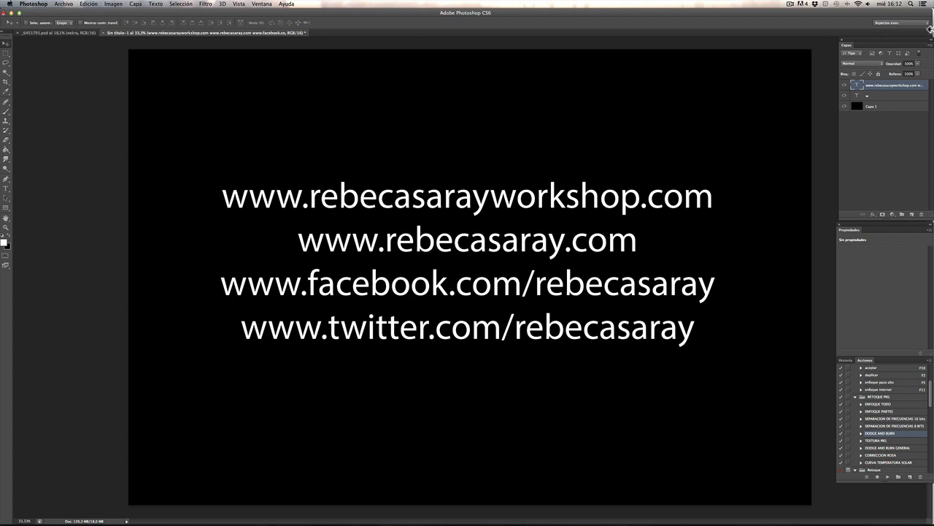
Step: Type the contact e-mail address as a new text line below the web links on Capa 1
click(877, 106)
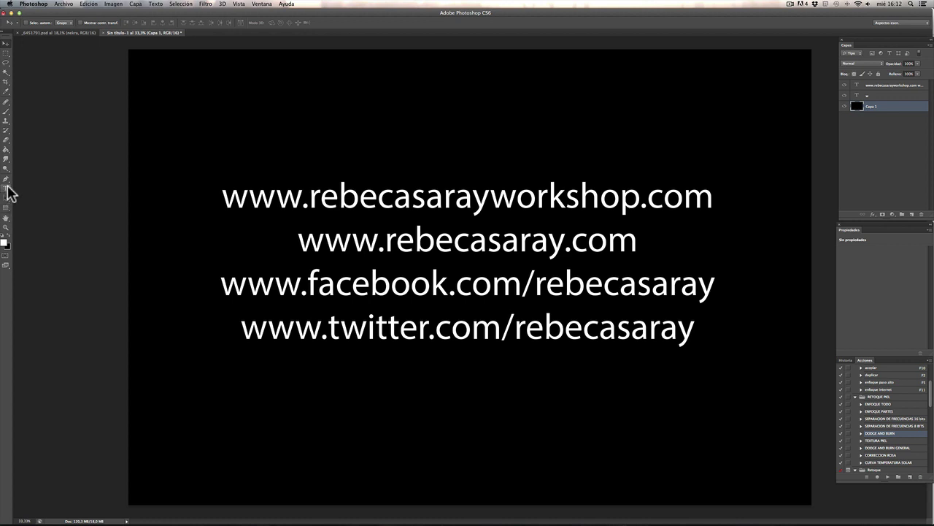
click(6, 188)
click(422, 381)
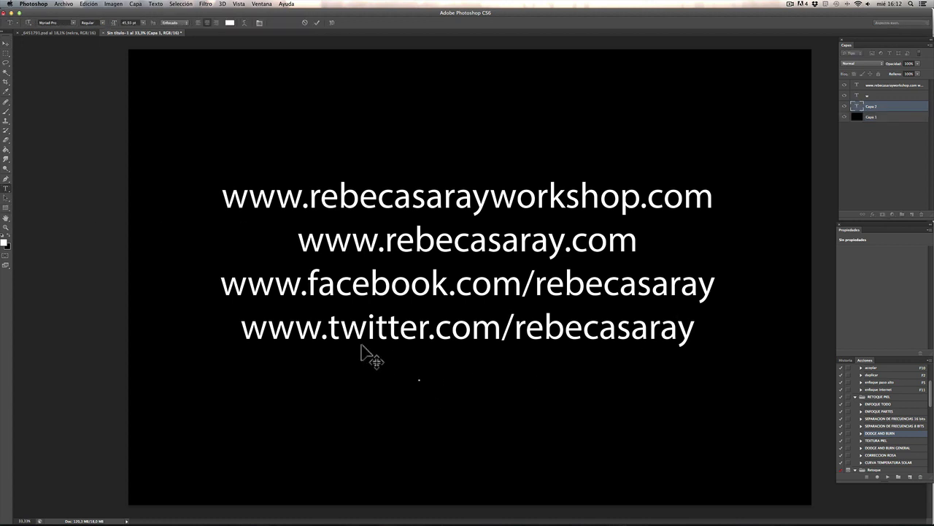
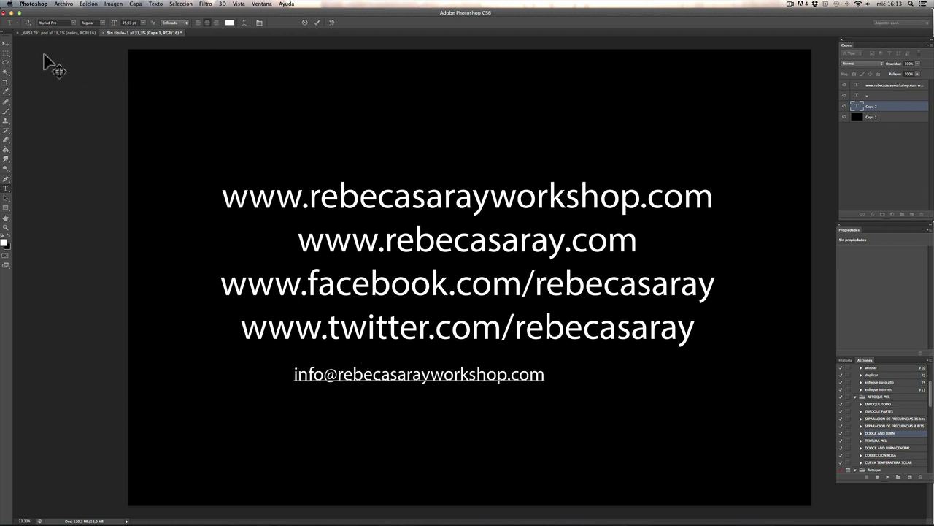
click(6, 43)
Step: Centre the e-mail line under the links and bring up the portrait document
drag(467, 376, 519, 399)
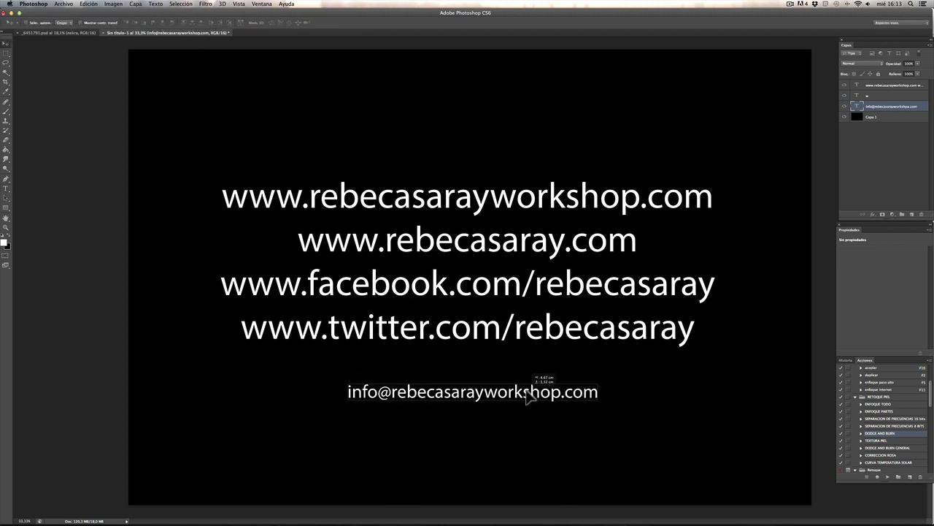
mouse_move(438, 520)
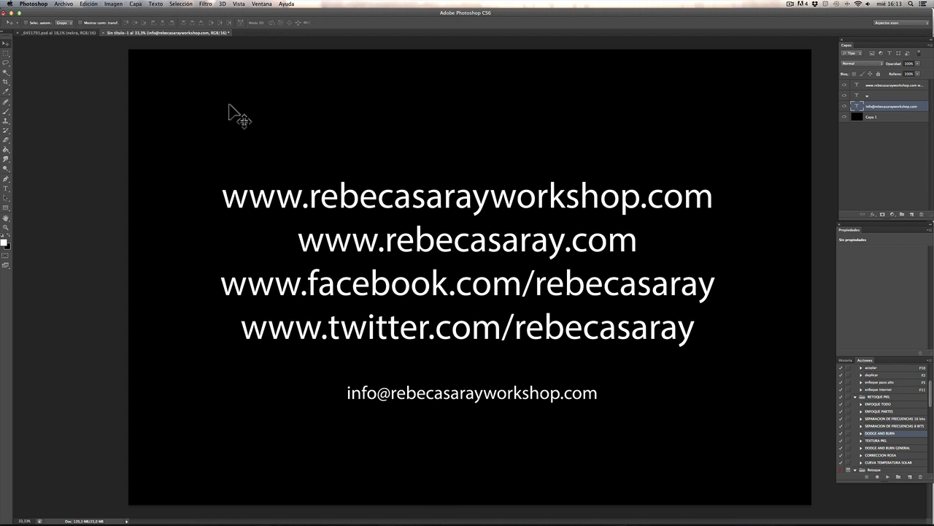
click(73, 34)
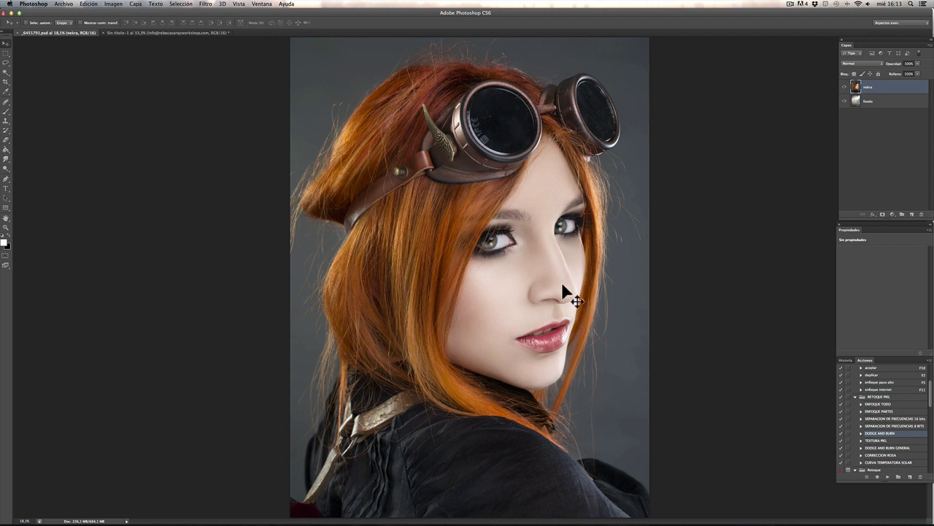
click(844, 88)
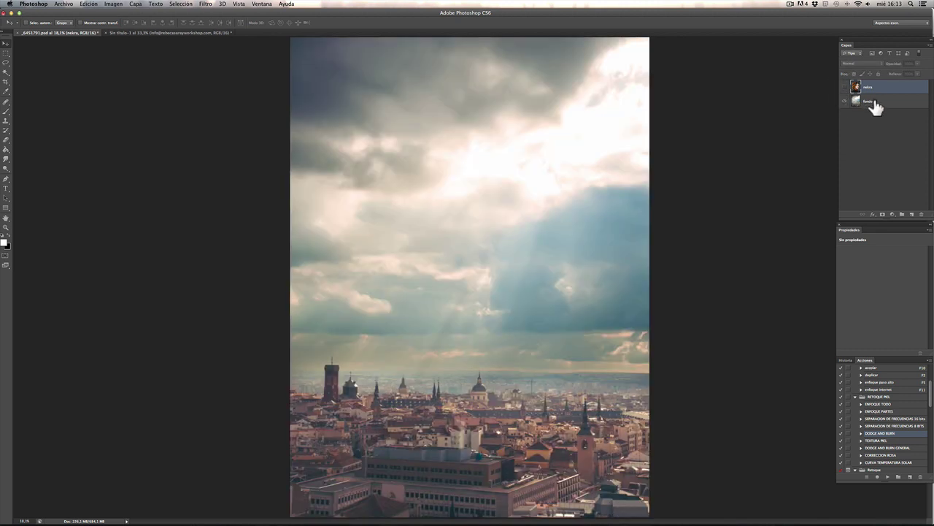
click(871, 103)
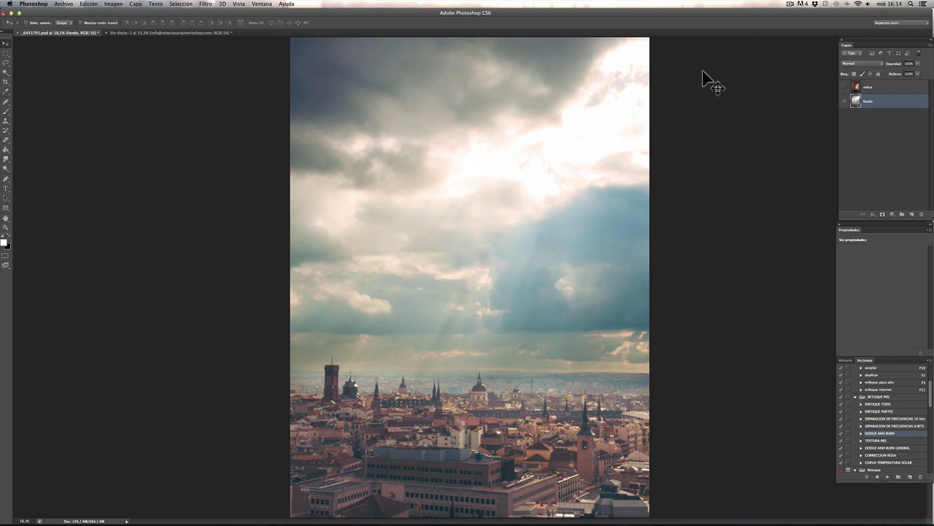
click(846, 86)
click(870, 88)
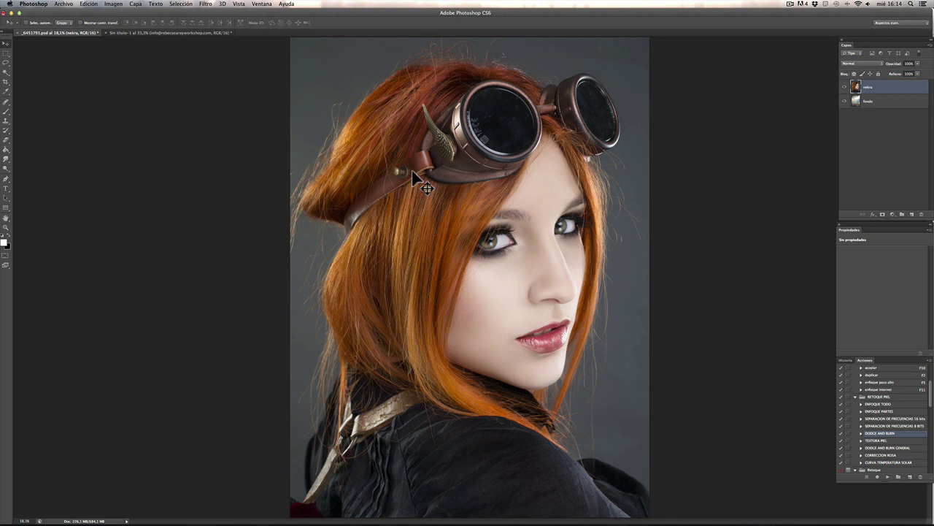
key(super+plus)
key(super+plus)
key(super+plus)
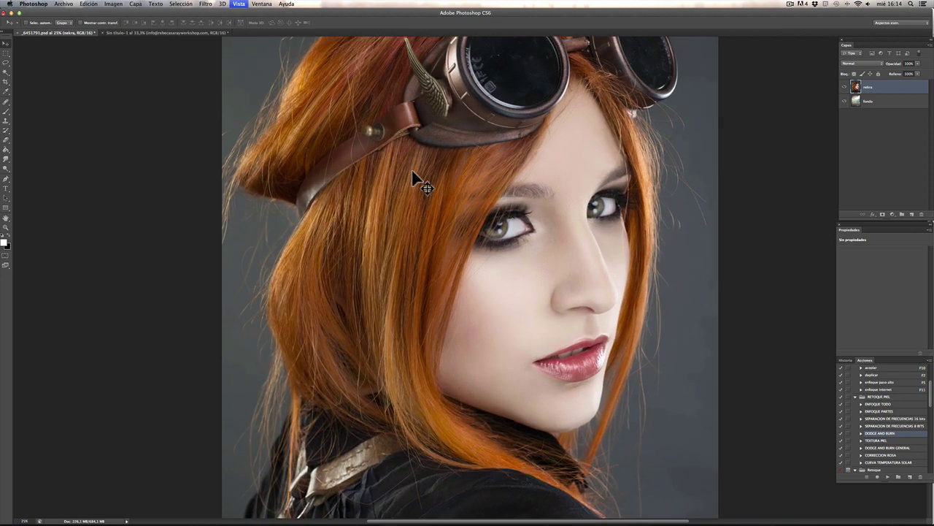
drag(578, 278, 473, 139)
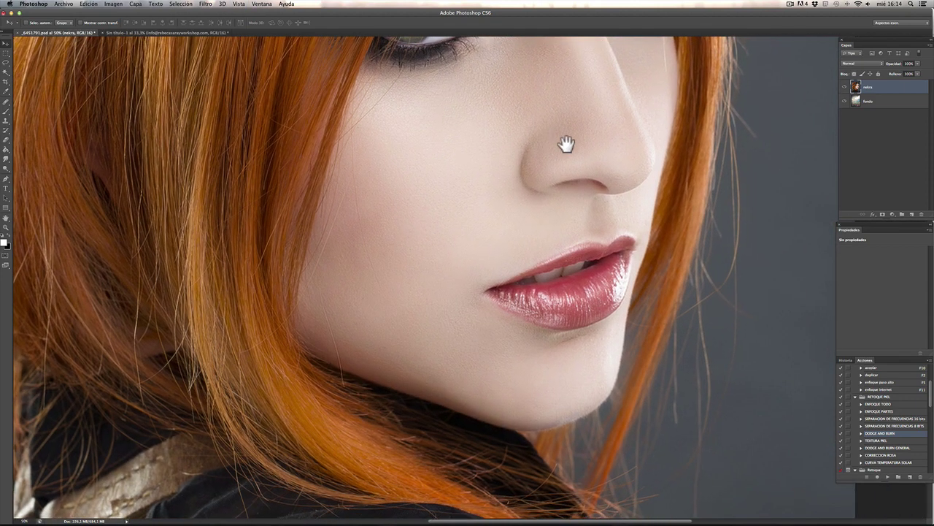
drag(562, 141, 529, 184)
scroll(525, 184, down, 3)
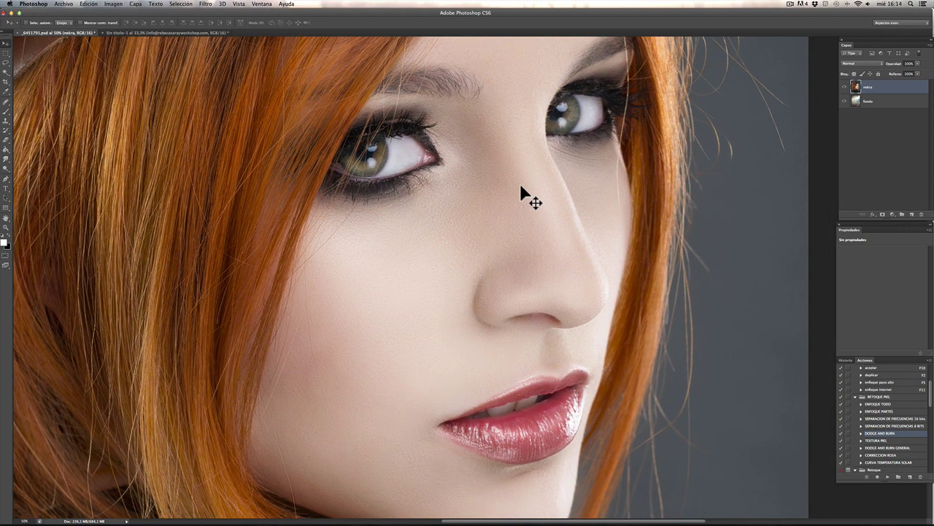
key(super+plus)
scroll(515, 201, down, 4)
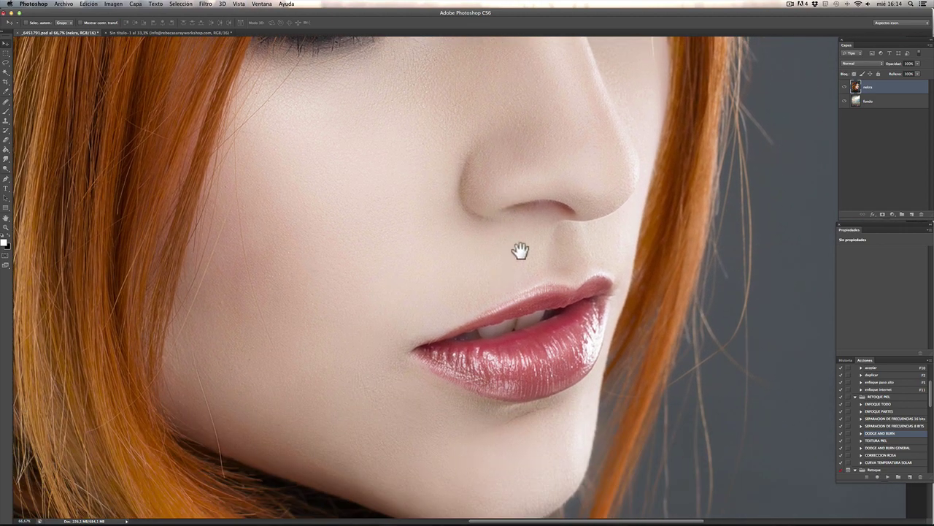
scroll(552, 156, up, 5)
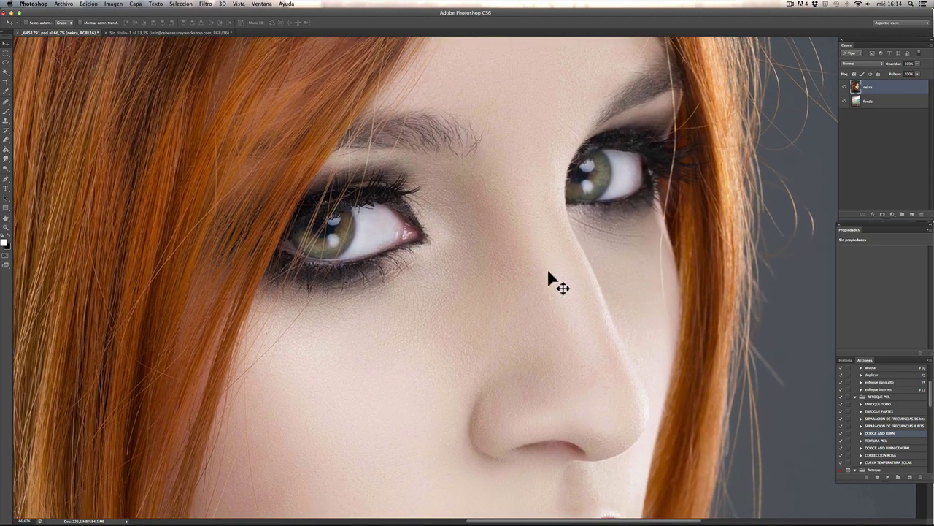
key(super+0)
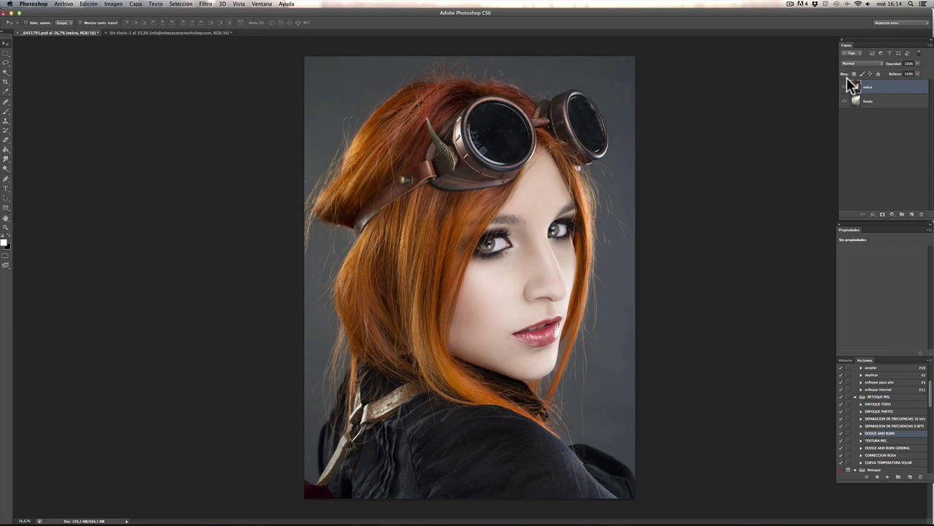
drag(850, 86, 836, 66)
key(super+plus)
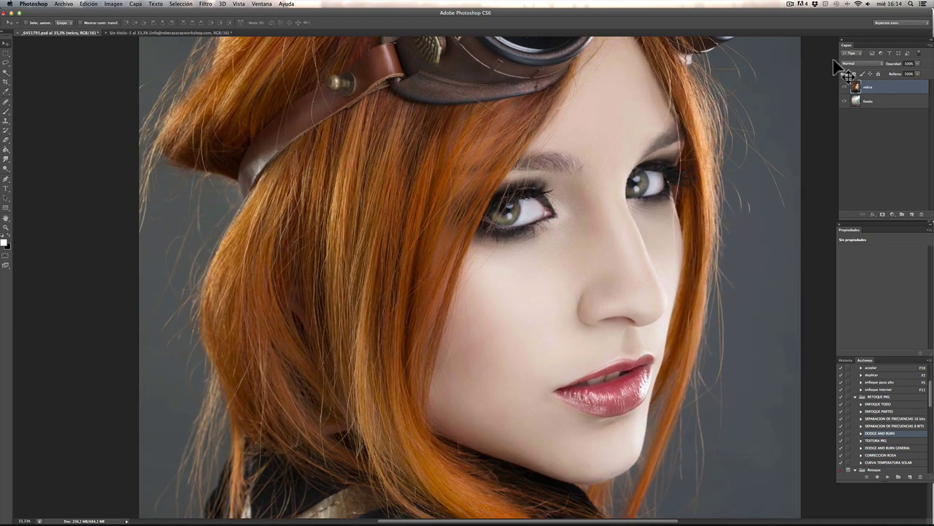
scroll(521, 246, up, 5)
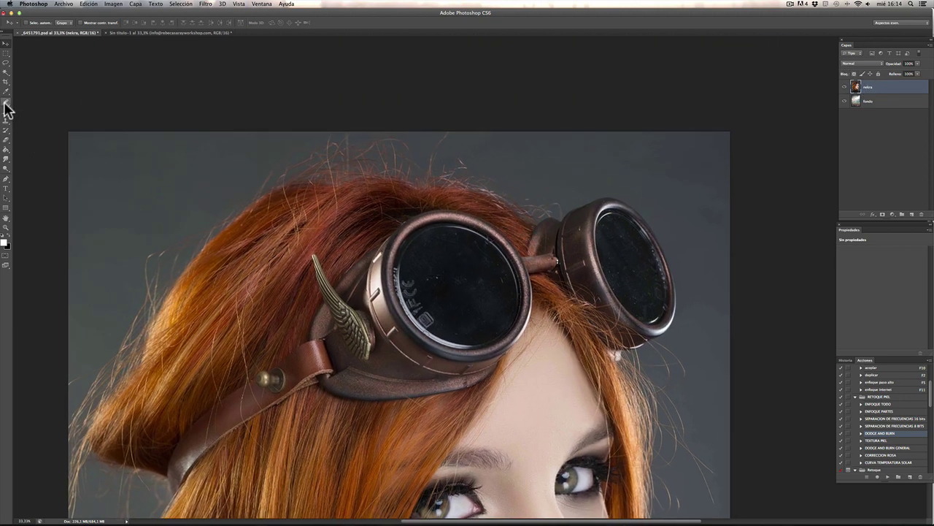
Step: Switch to the Patch tool and outline spots in the backdrop beside the hair
click(6, 100)
click(29, 116)
mouse_move(544, 146)
mouse_down()
mouse_move(521, 153)
mouse_move(544, 146)
mouse_up()
click(110, 160)
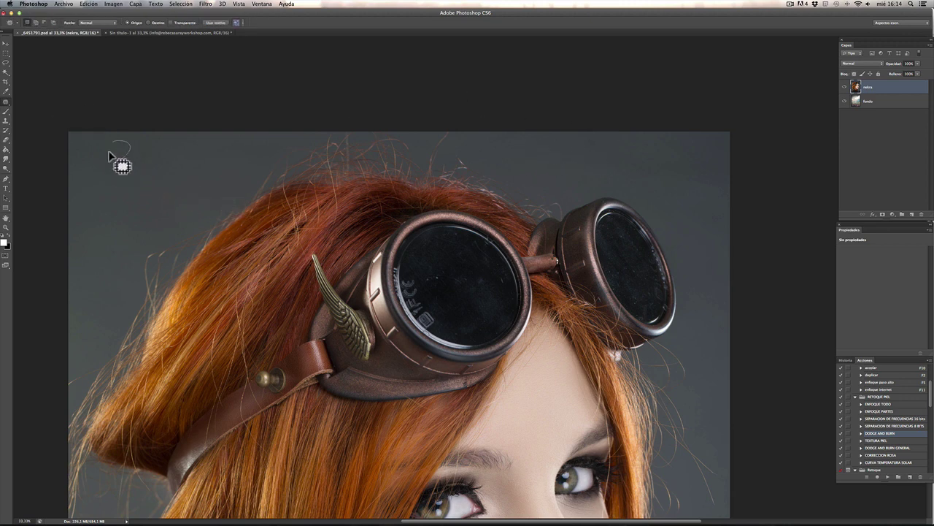
mouse_move(91, 248)
mouse_down()
mouse_move(77, 254)
mouse_move(115, 305)
mouse_up()
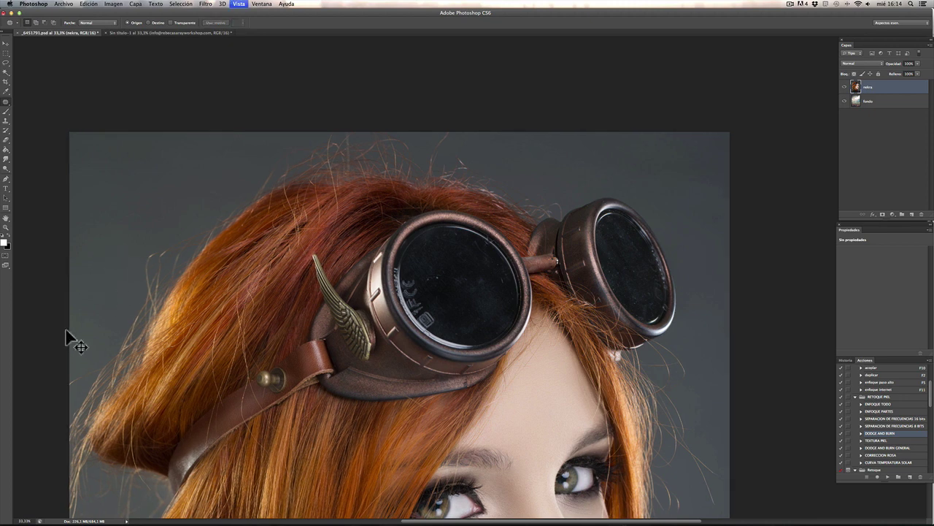
key(super+minus)
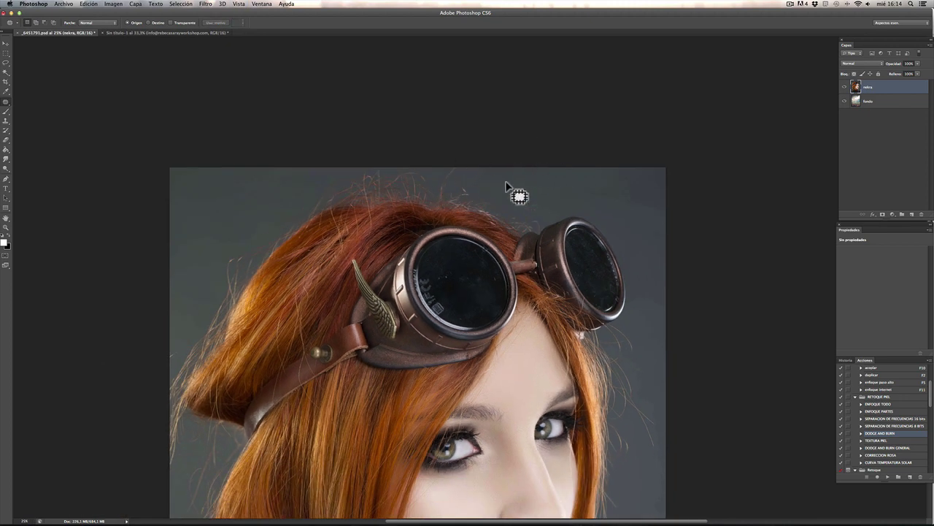
Step: Outline stray hairs in the right background, then clear the patch selection
drag(635, 203, 632, 212)
scroll(628, 307, down, 5)
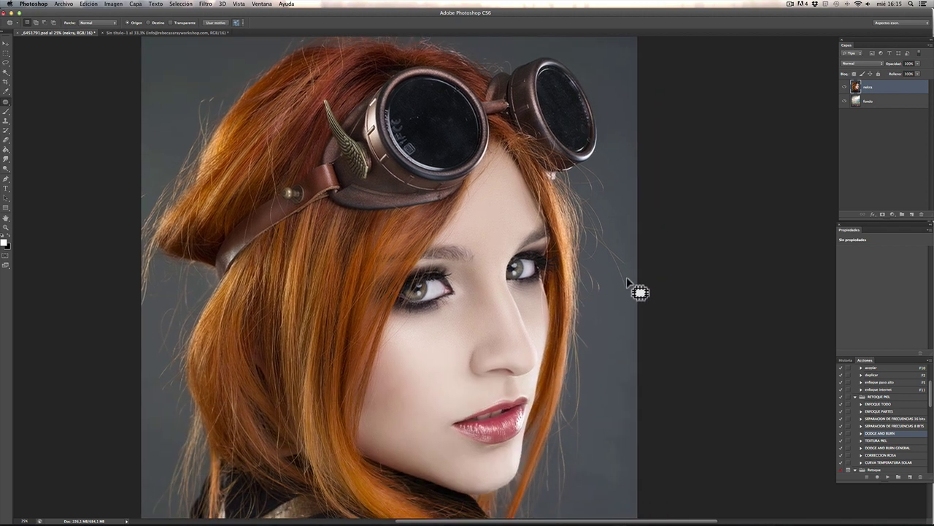
mouse_move(620, 270)
mouse_down()
mouse_move(622, 308)
mouse_move(628, 264)
mouse_up()
drag(616, 438, 594, 260)
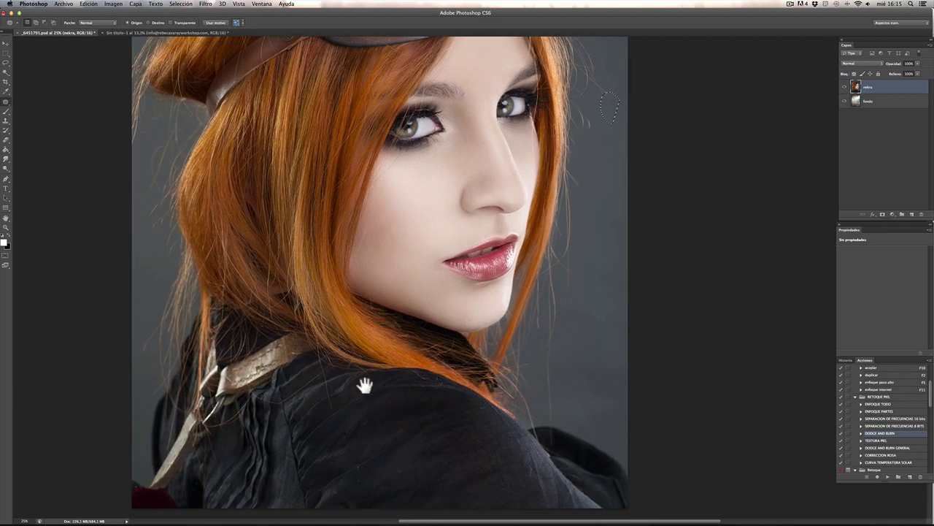
click(157, 374)
drag(198, 197, 248, 230)
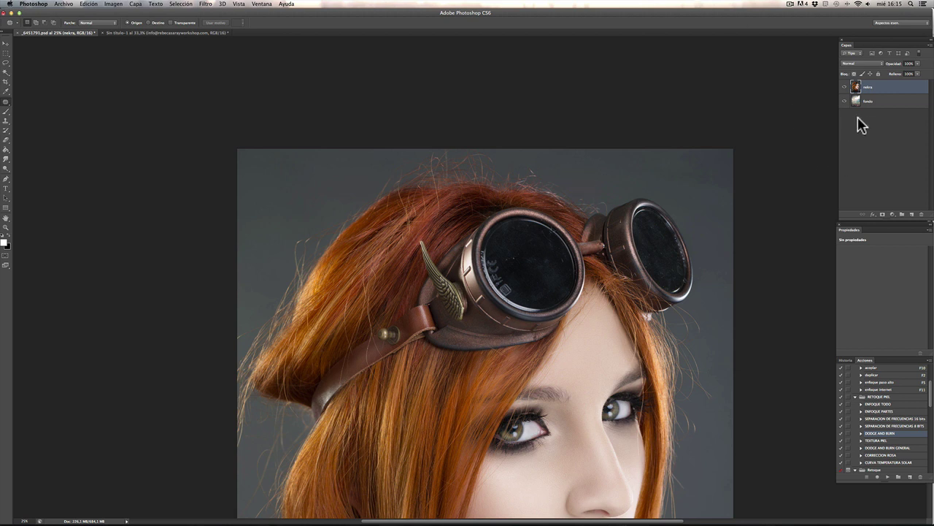
Step: Duplicate the nekra layer and name the copy 'normal'
click(844, 87)
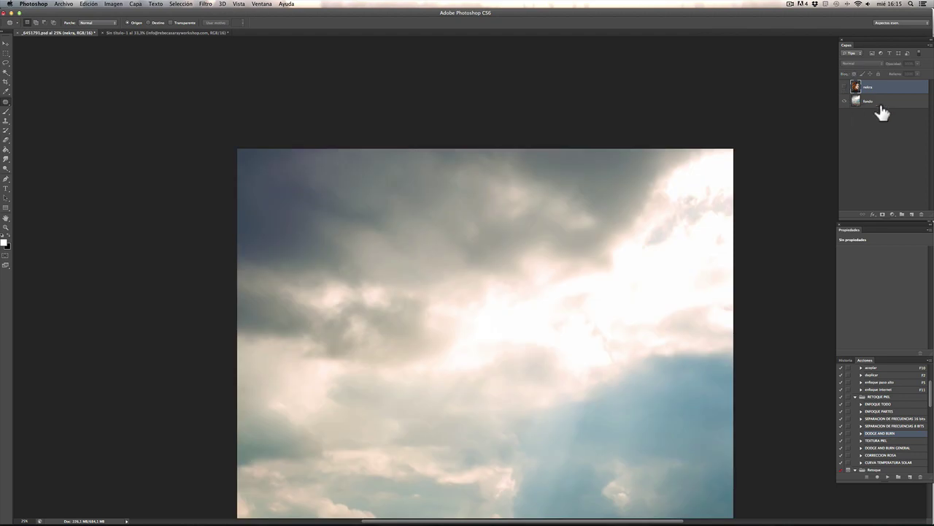
click(846, 87)
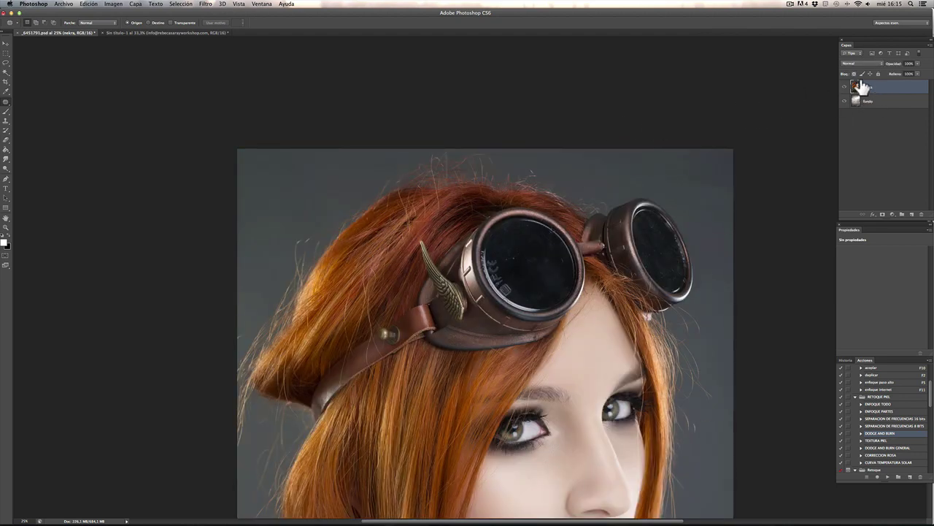
drag(862, 87, 860, 80)
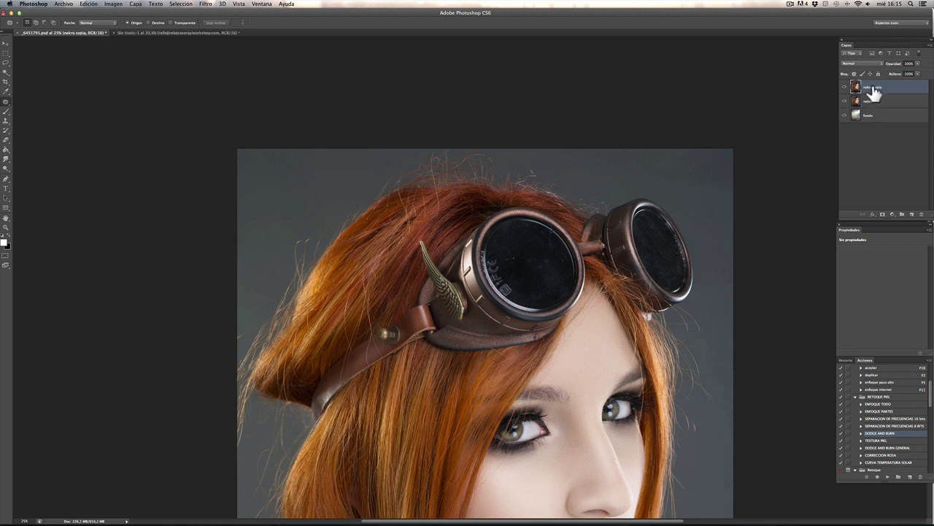
double_click(871, 86)
text(normal)
Step: Rename the original nekra layer 'luz suave'
double_click(868, 101)
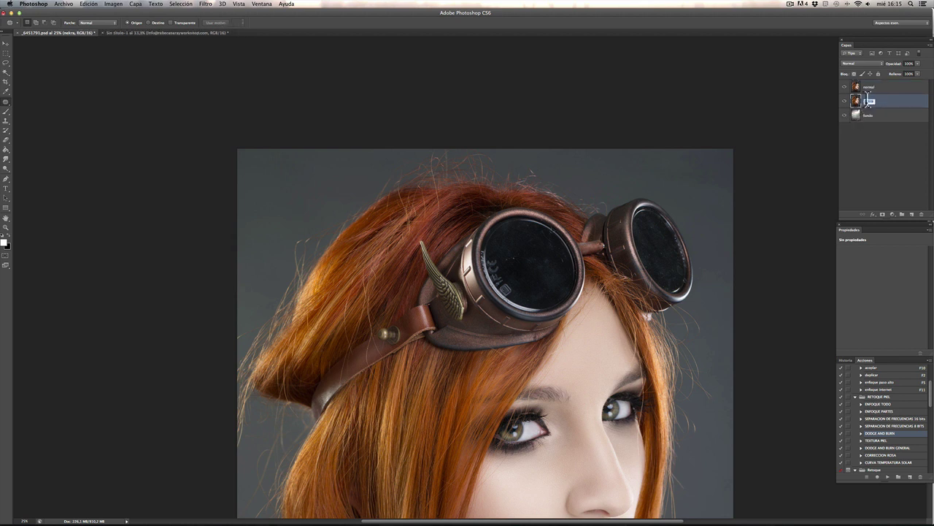
text(luz suav)
key(BackSpace)
key(BackSpace)
key(BackSpace)
key(BackSpace)
text(ve)
key(Return)
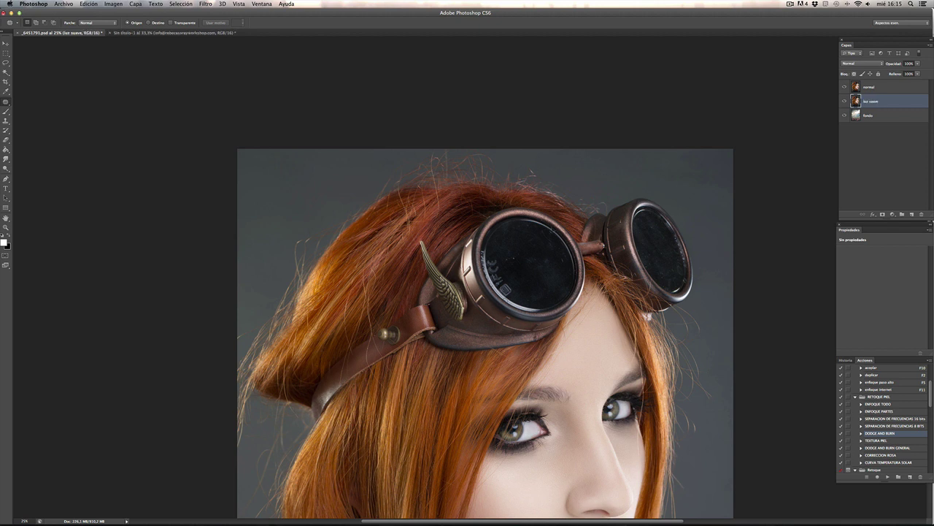
Step: Set the luz suave layer's blend mode to Luz suave and select the normal layer
click(853, 64)
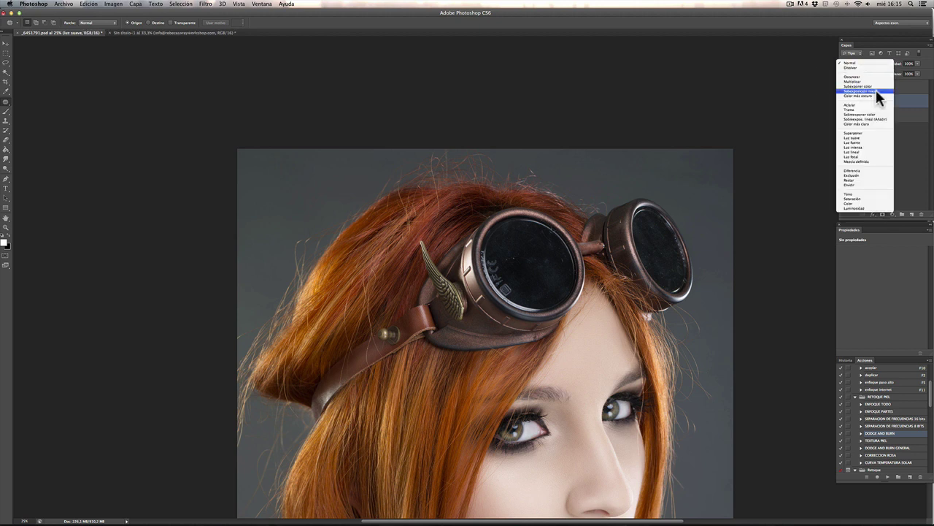
click(868, 137)
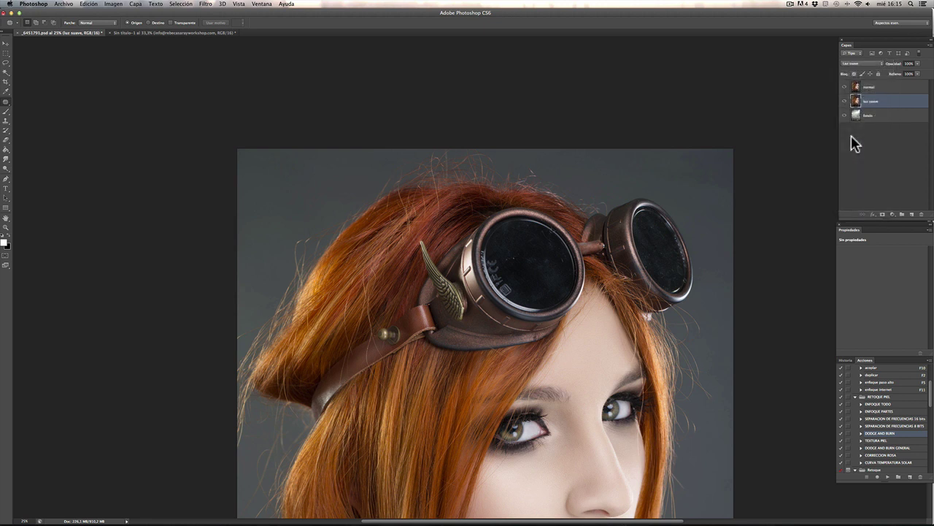
click(847, 88)
drag(847, 95, 7, 78)
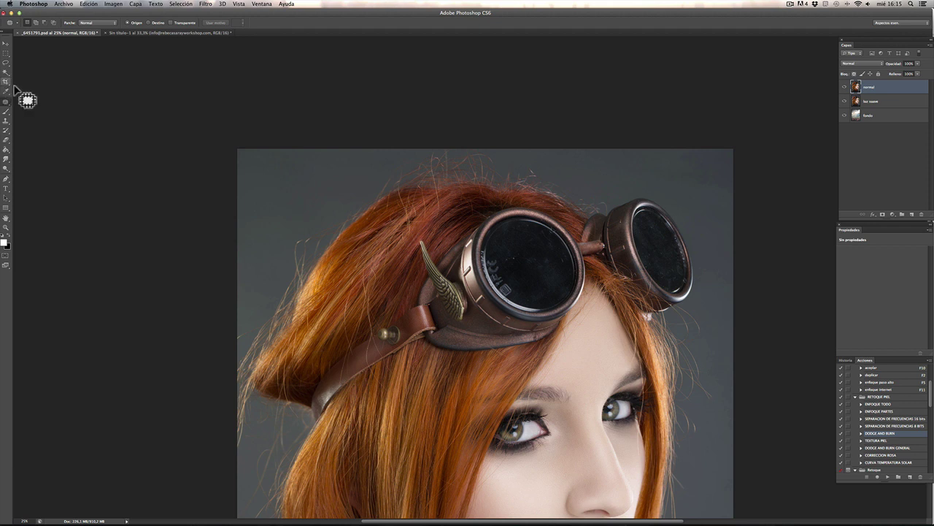
Step: Pick the Magic Wand with lower tolerance and select the grey backdrop above and right of the hair
drag(14, 87, 5, 70)
click(4, 72)
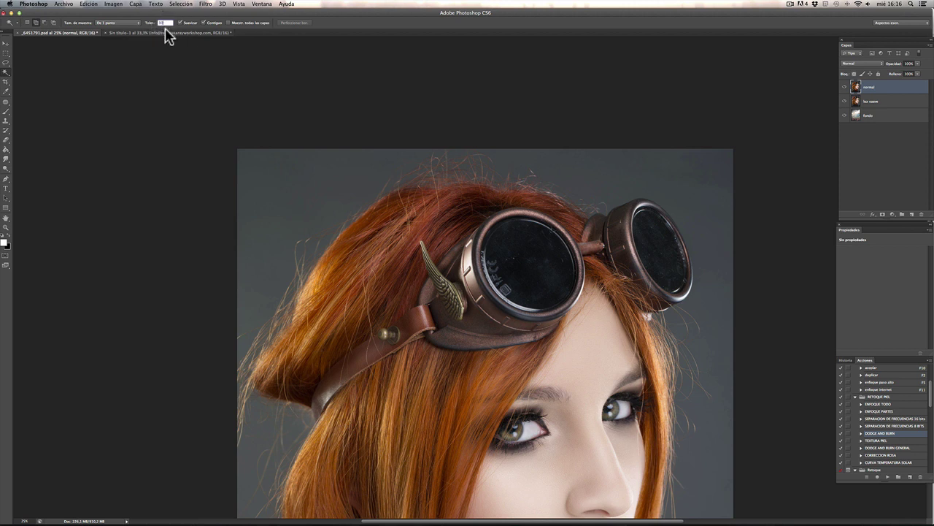
text(8)
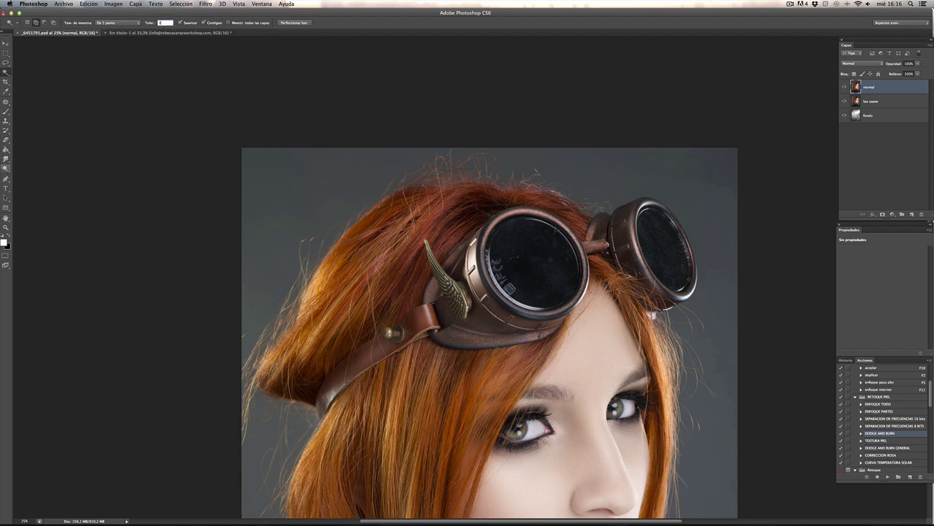
click(324, 215)
shift+click(695, 192)
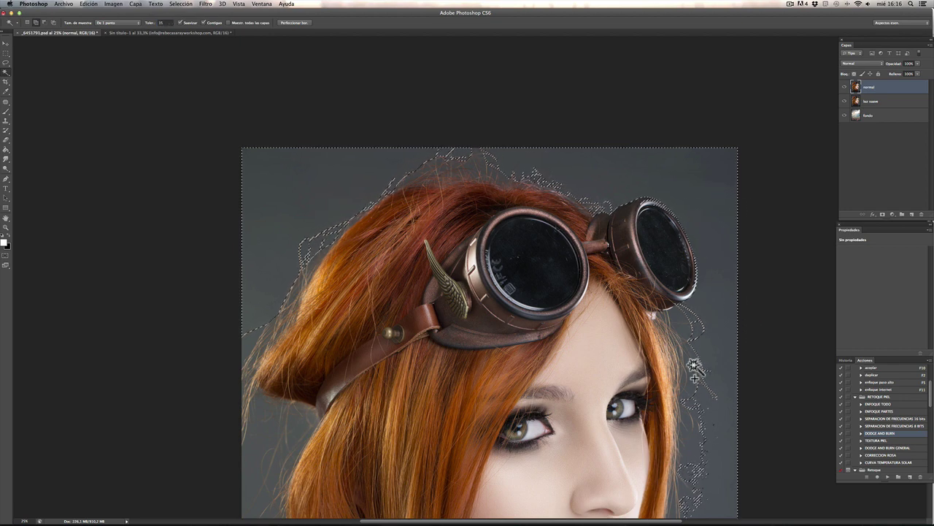
shift+click(685, 321)
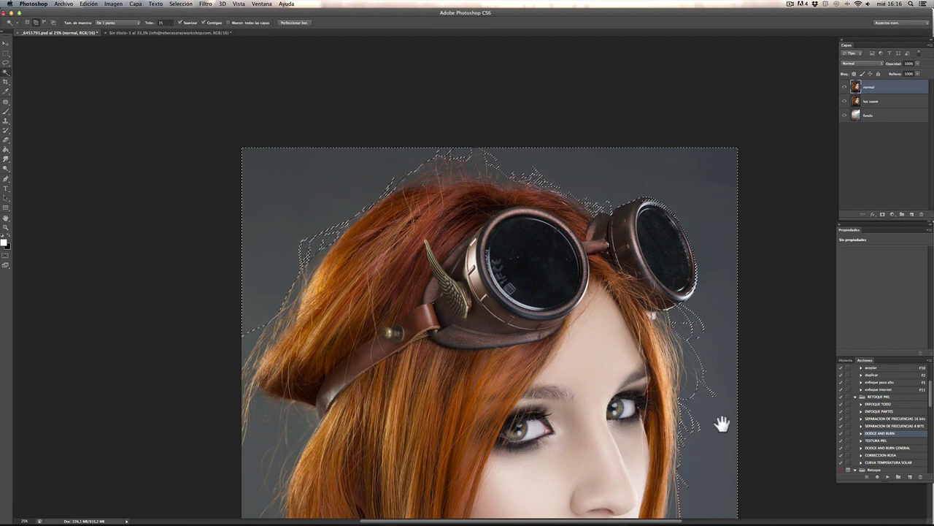
Step: Add the grey strip beside the left hair, then zoom in on the right goggle
drag(720, 423, 715, 320)
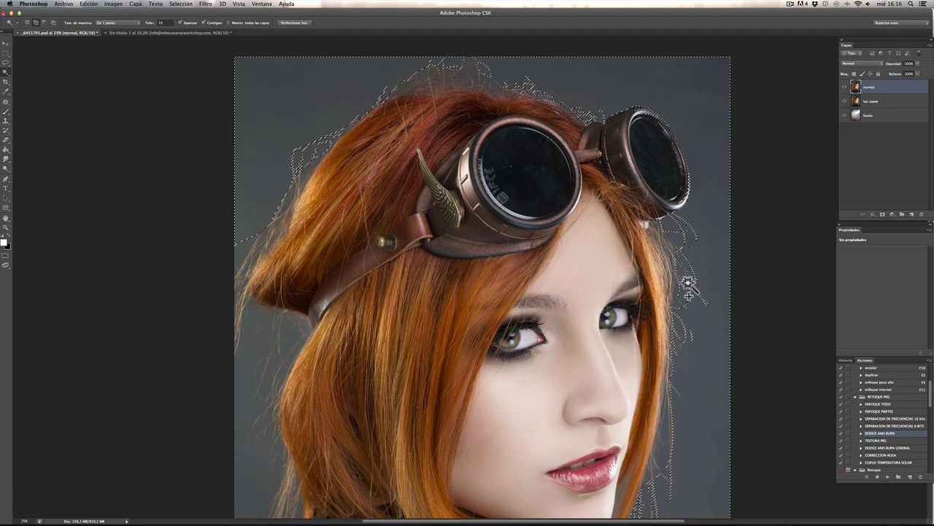
drag(694, 428, 679, 275)
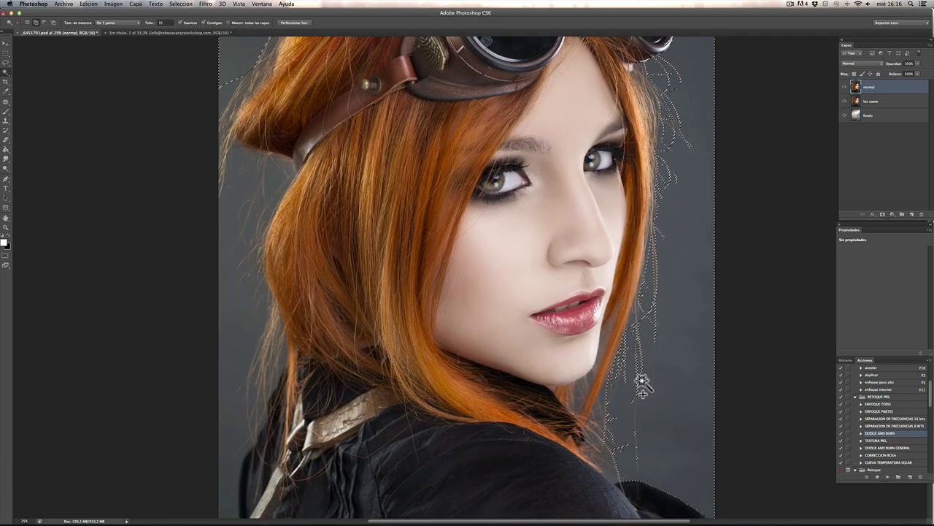
drag(688, 434, 755, 308)
click(305, 285)
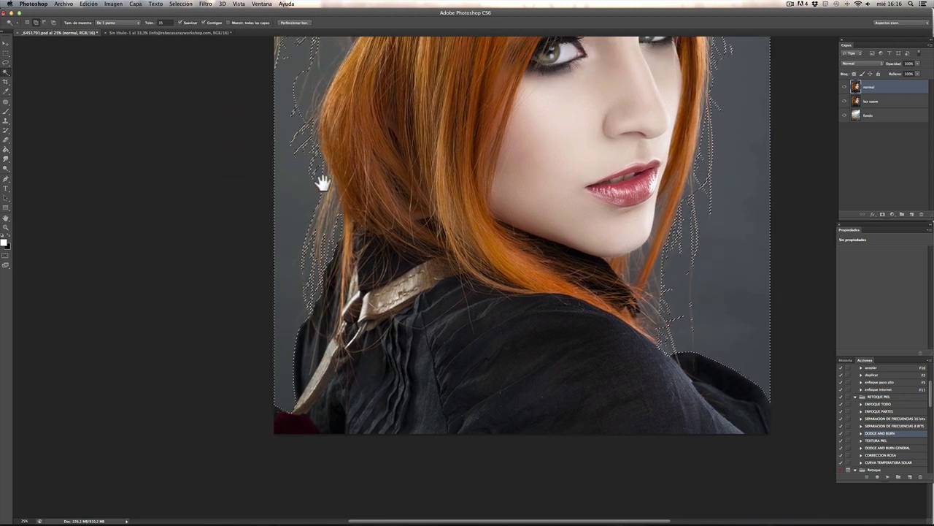
drag(324, 184, 350, 388)
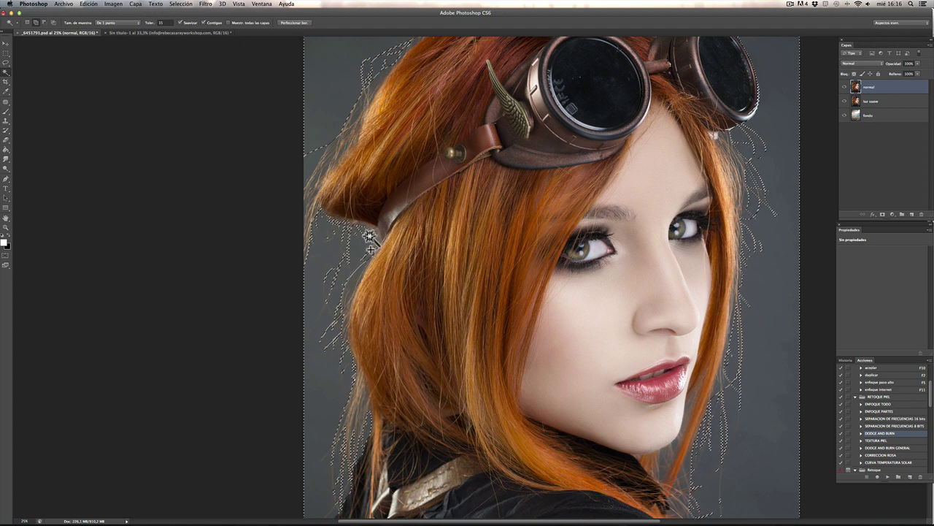
drag(355, 82, 346, 173)
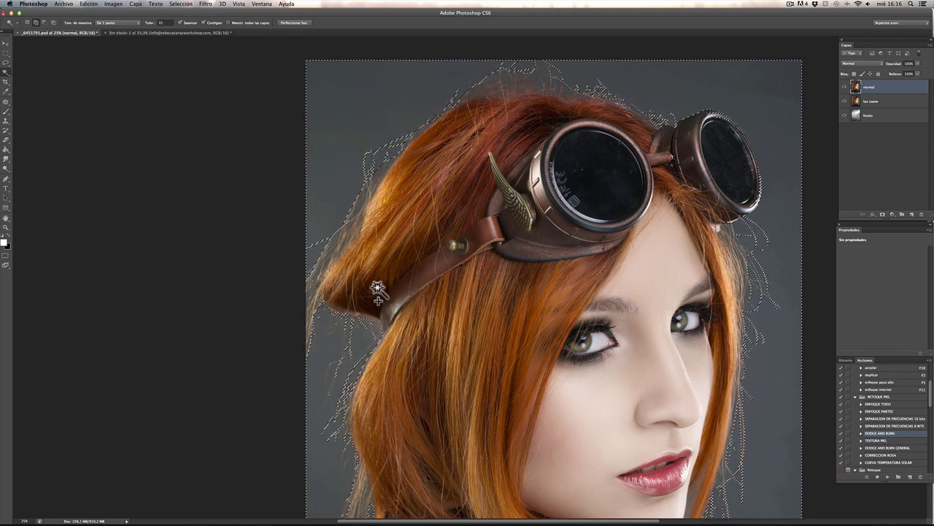
key(super+plus)
drag(376, 286, 25, 373)
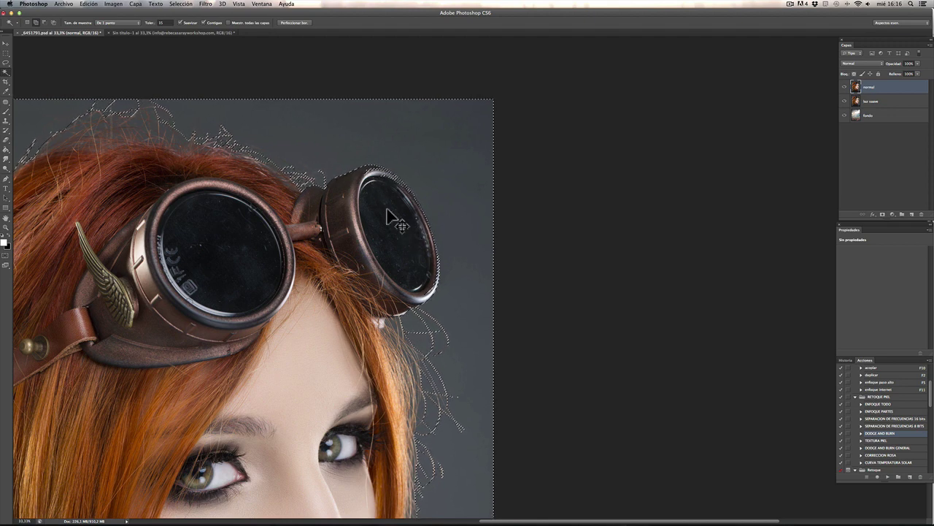
key(super+plus)
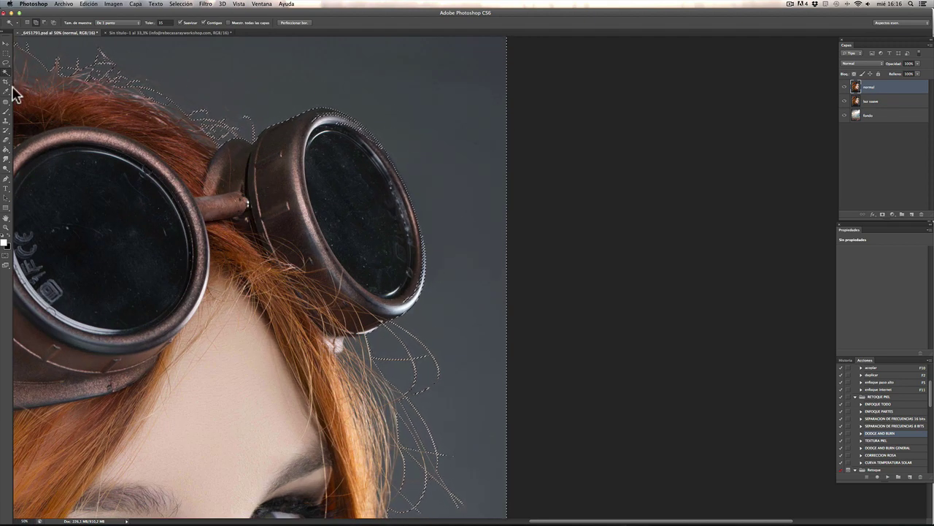
Step: With the Lasso in subtract mode, cut the right goggle rim and lens top out of the selection
click(6, 63)
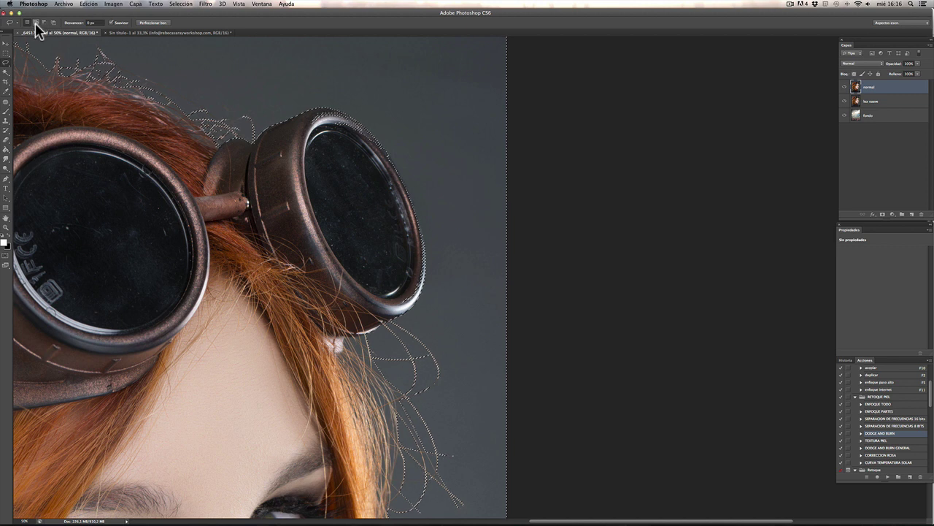
click(35, 23)
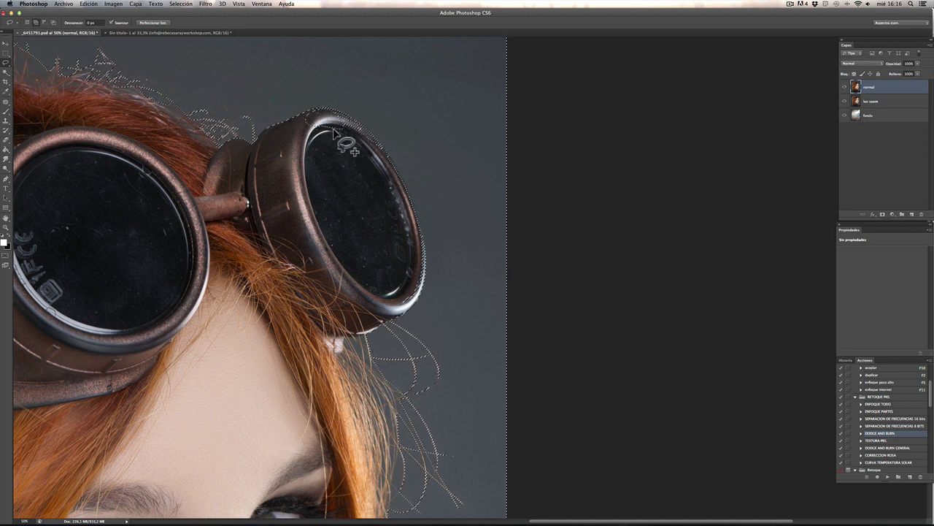
click(44, 23)
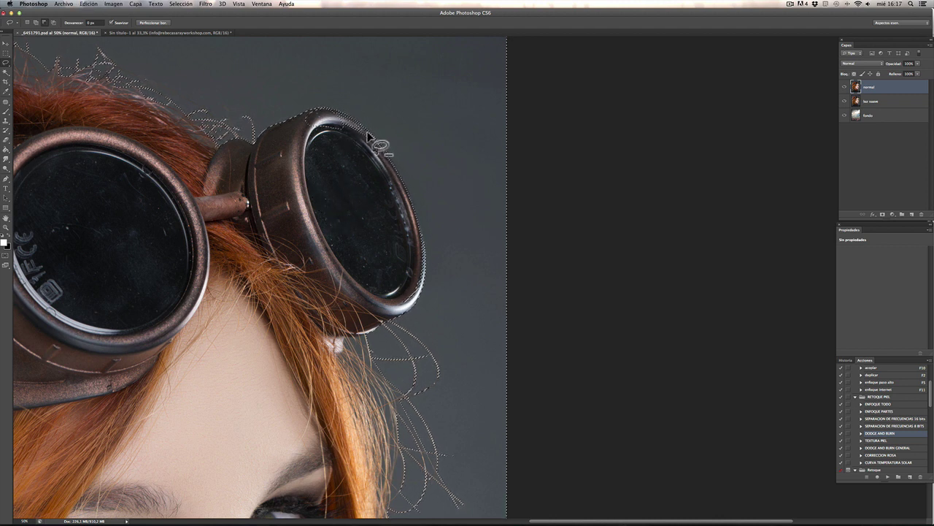
mouse_move(325, 113)
mouse_down()
mouse_move(351, 148)
mouse_move(363, 133)
mouse_move(338, 115)
mouse_up()
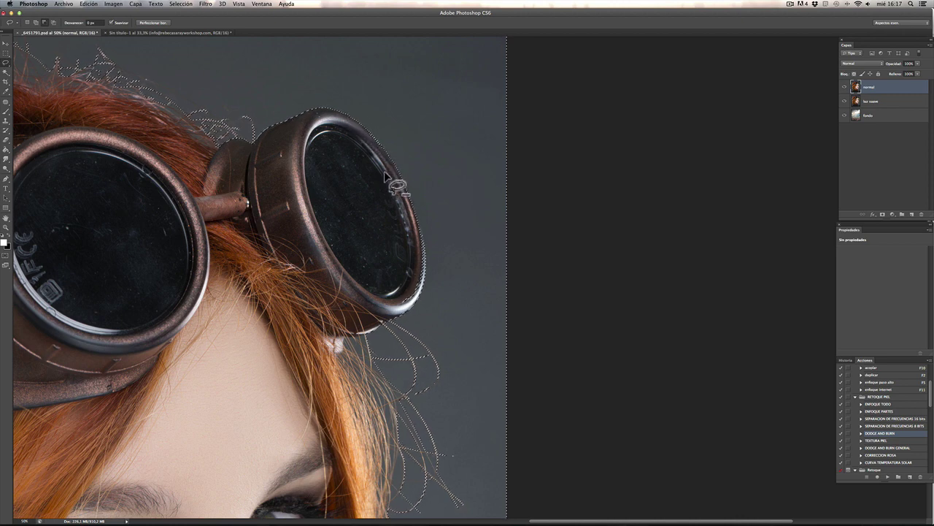
key(super+plus)
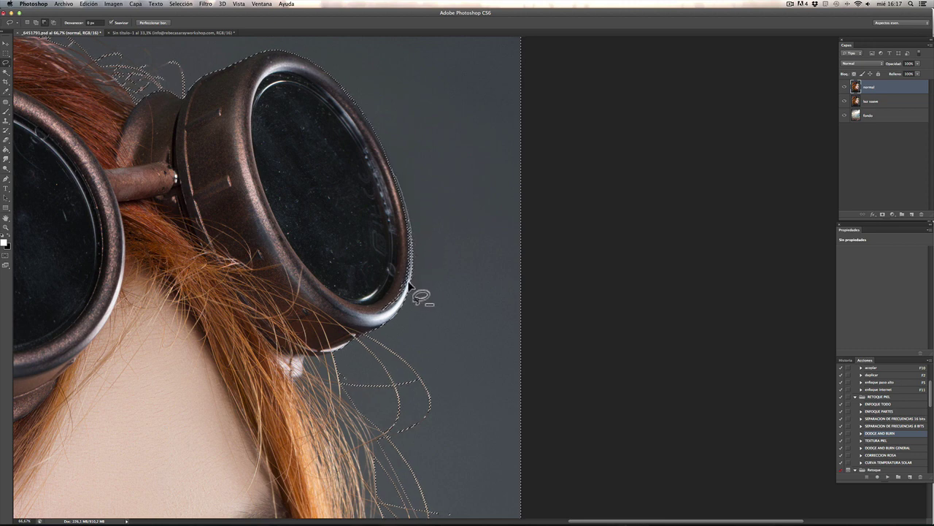
drag(356, 262, 391, 410)
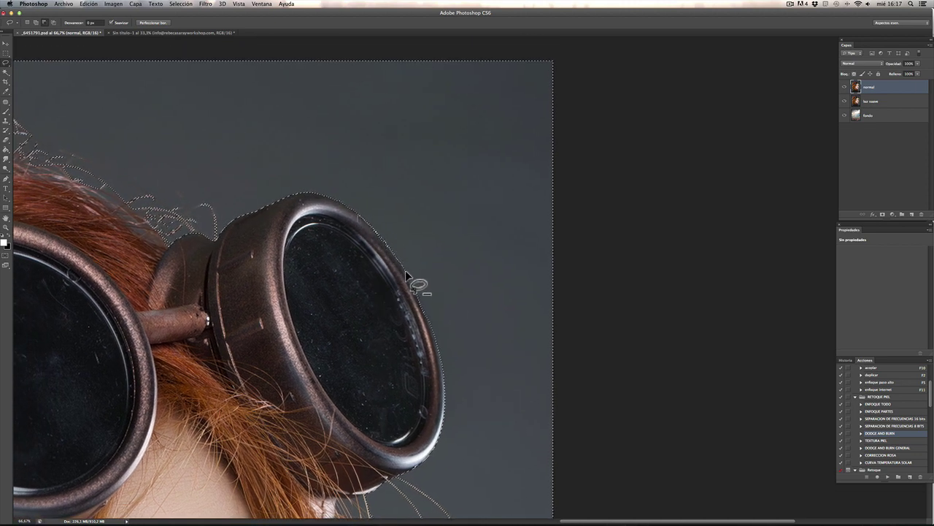
mouse_move(420, 300)
mouse_down()
mouse_move(433, 330)
mouse_move(412, 331)
mouse_move(395, 296)
mouse_up()
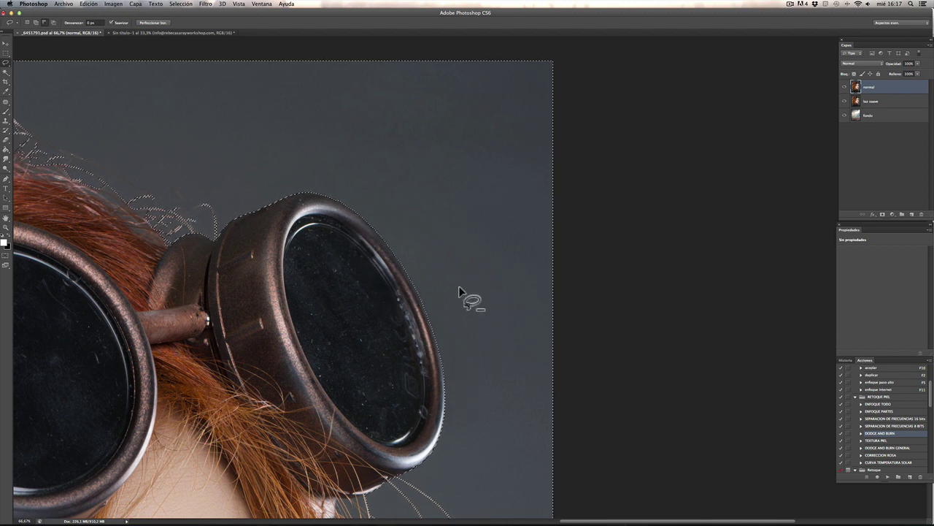
scroll(458, 286, down, 4)
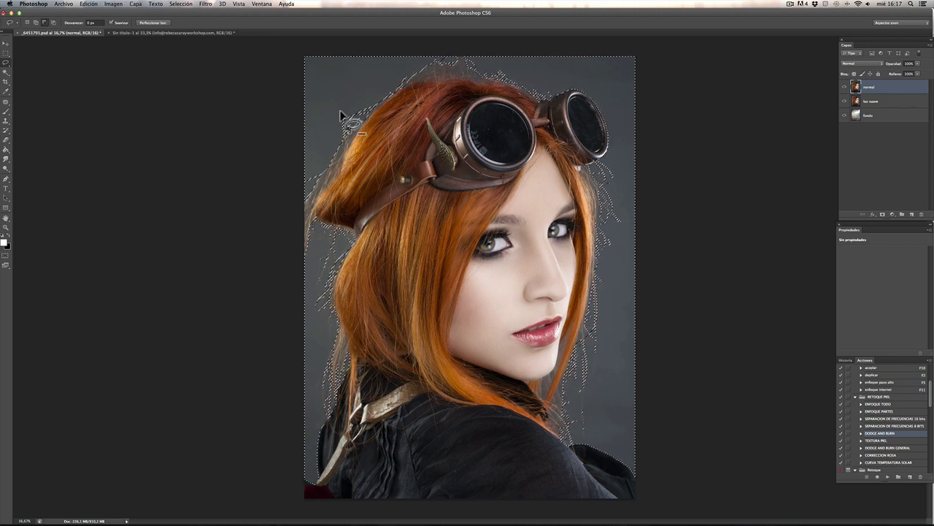
Step: Feather the selection by 1 pixel with Desvanecer, then apply Seleccionar inverso
right_click(371, 75)
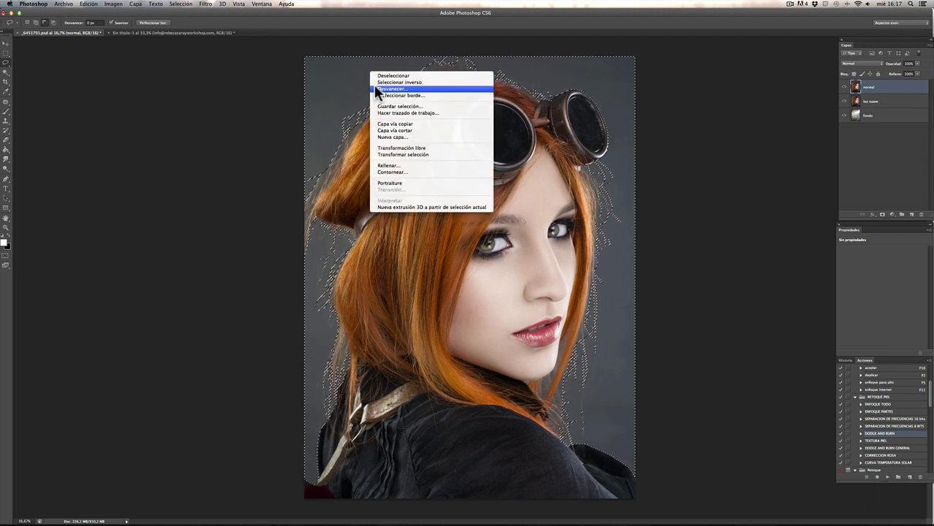
click(384, 88)
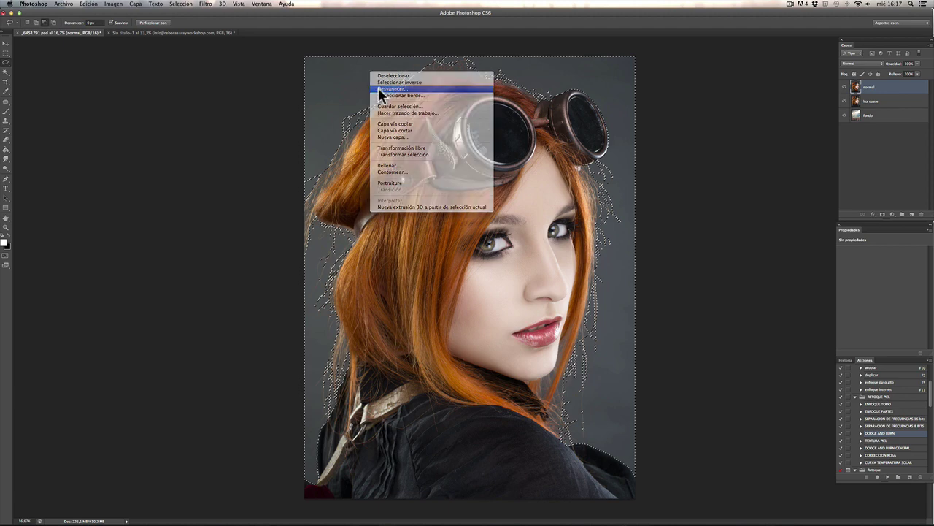
text(1)
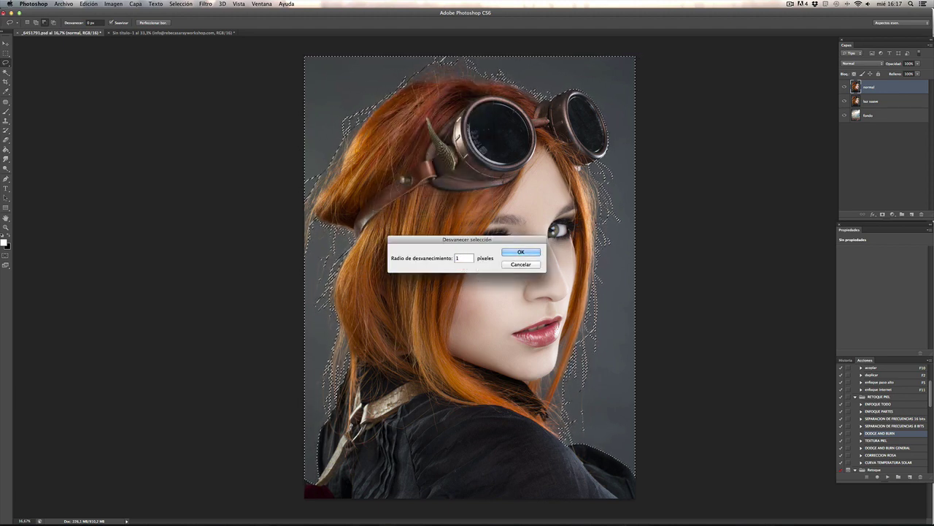
click(515, 252)
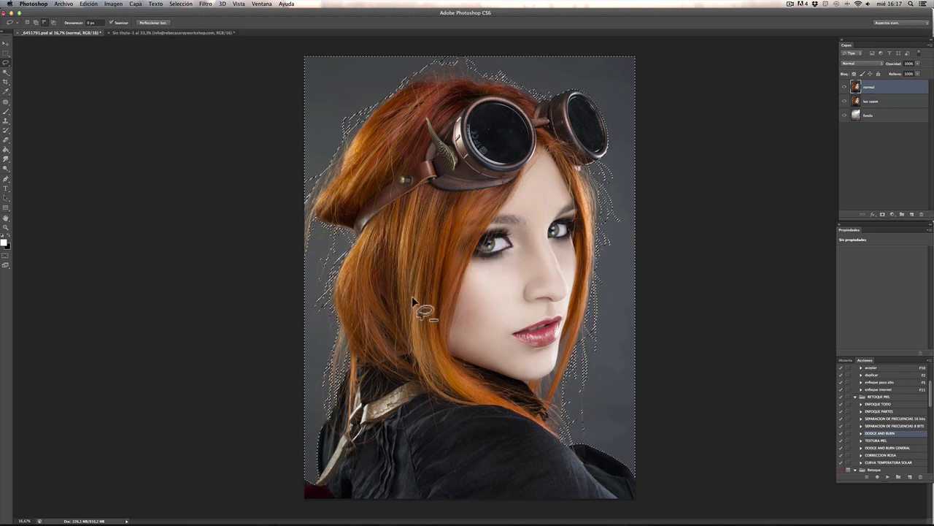
right_click(387, 75)
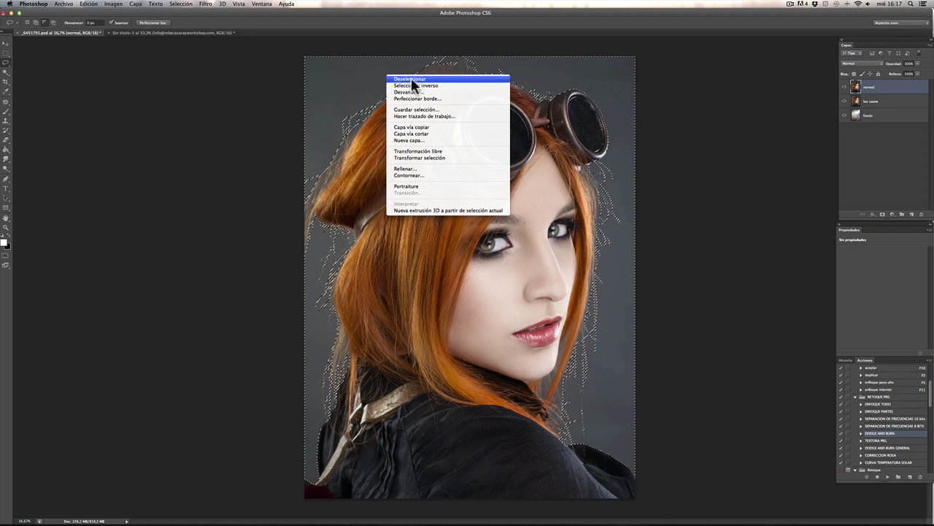
click(410, 85)
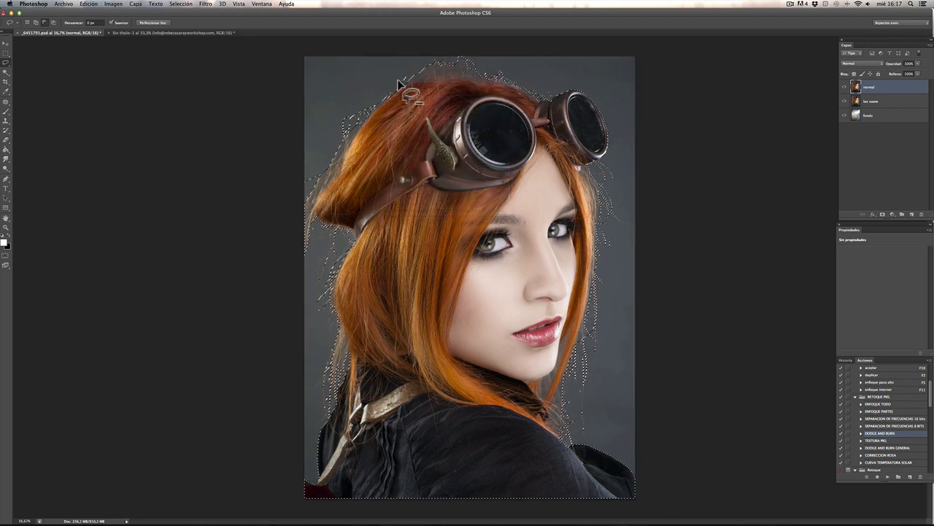
Step: Mask the normal layer with the selection, hide it, and select the luz suave layer
click(883, 215)
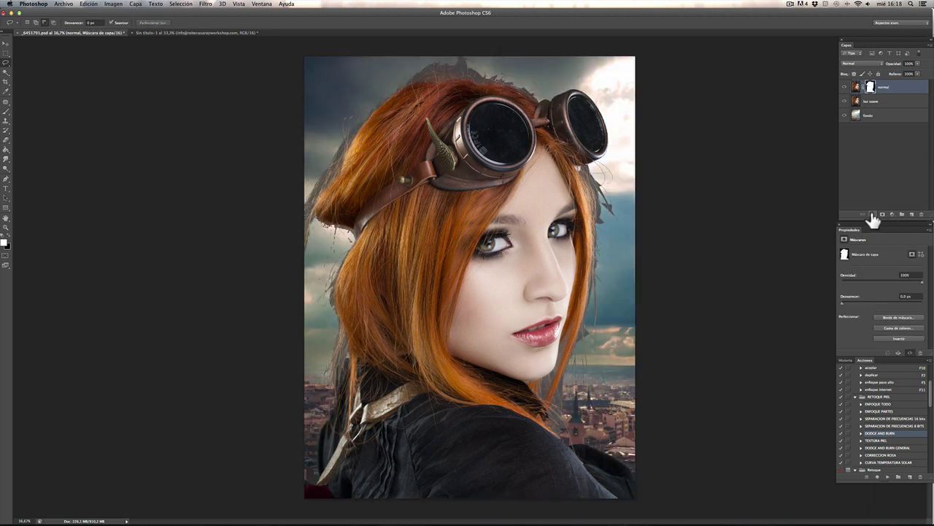
click(845, 88)
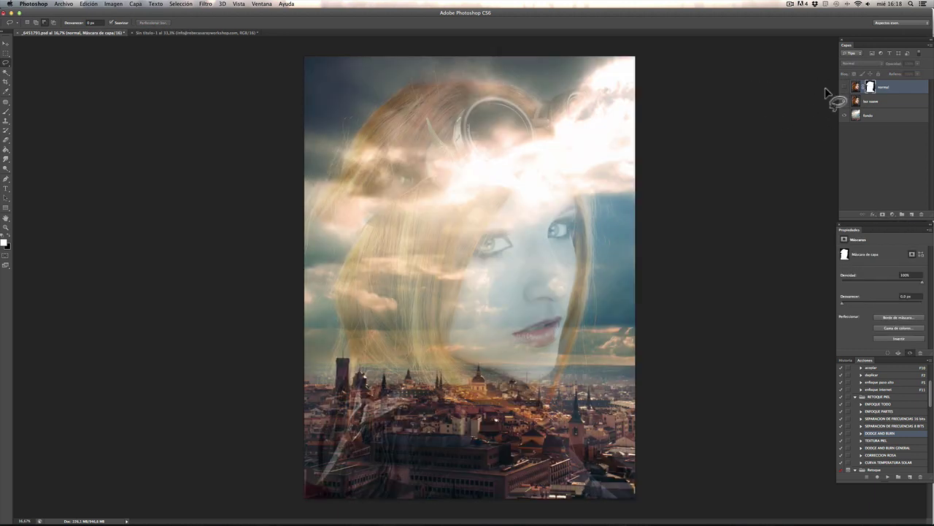
click(851, 102)
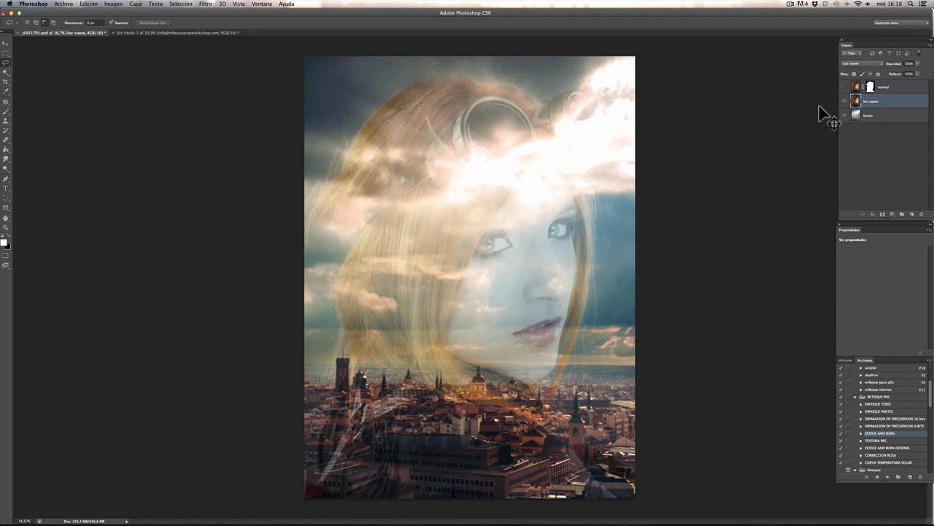
Step: Duplicate luz suave into 'luz suave copia', delete the extra copy, and open Levels
key(ctrl+j)
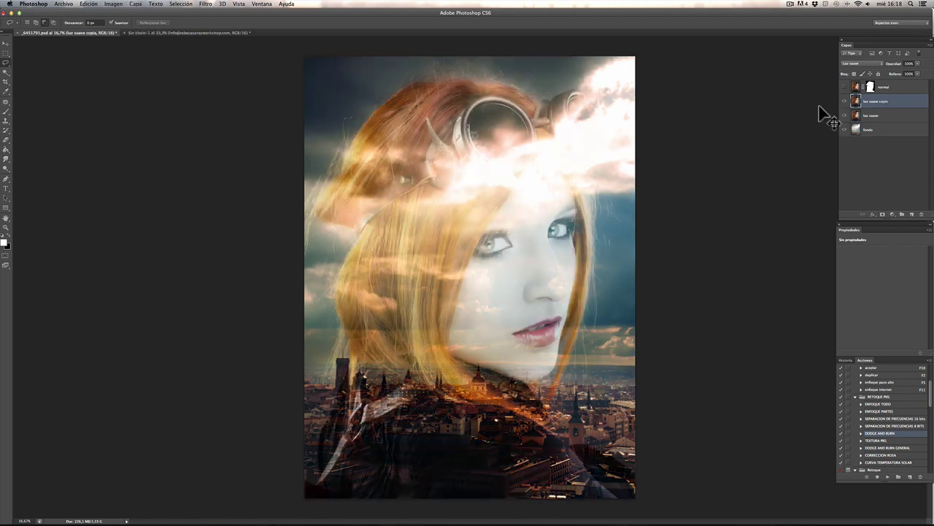
key(ctrl+j)
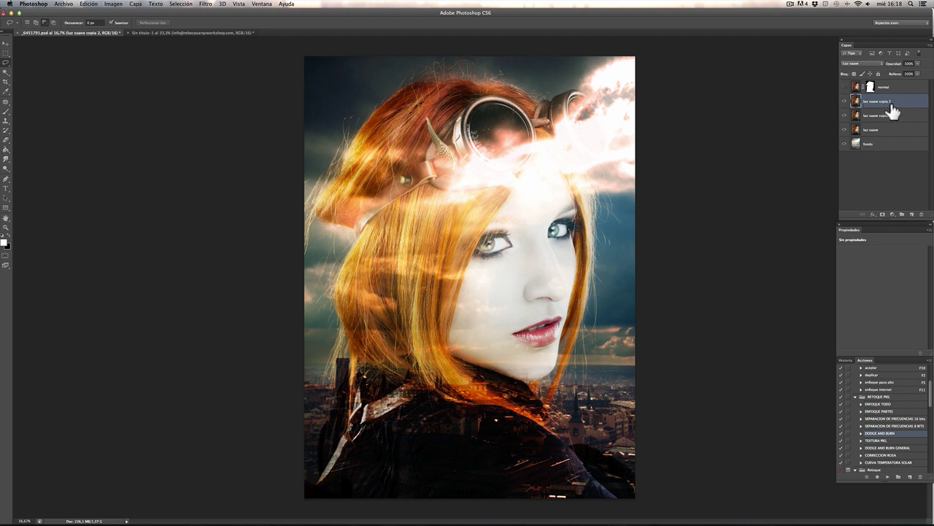
drag(892, 106, 921, 214)
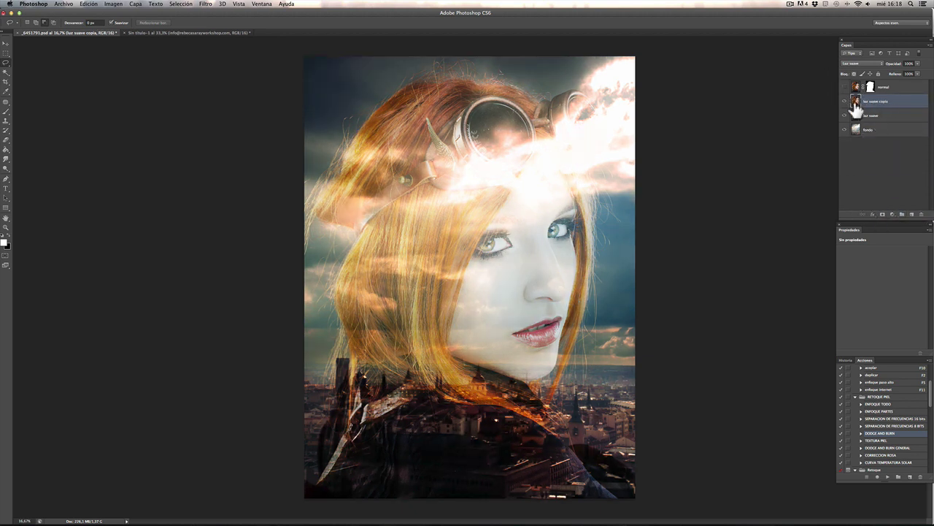
key(super+l)
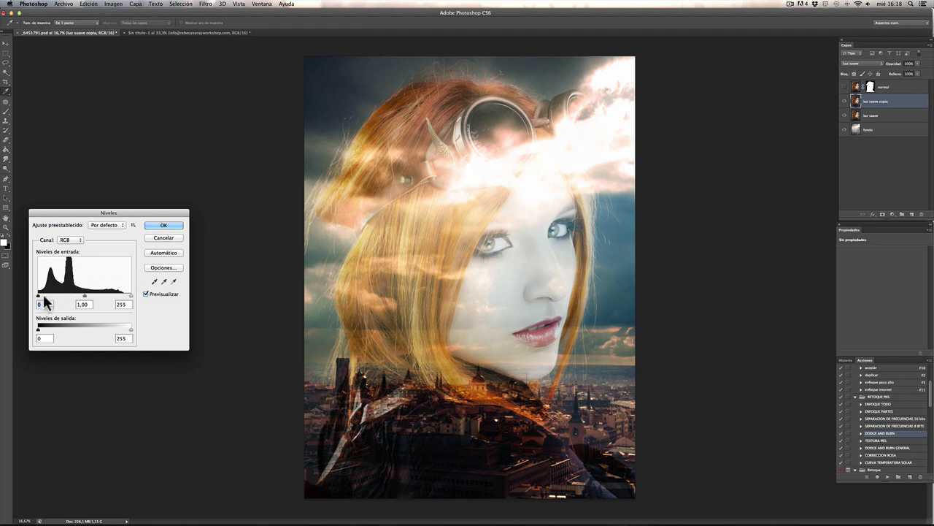
Step: Set the Levels input values to 36, 0,62 and 184 and apply
drag(40, 295, 100, 293)
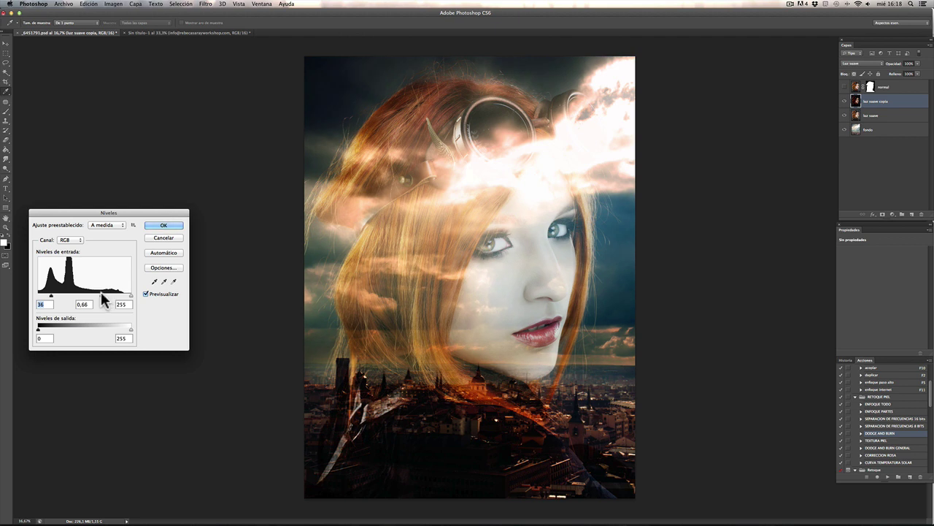
drag(101, 292, 103, 292)
drag(131, 296, 106, 303)
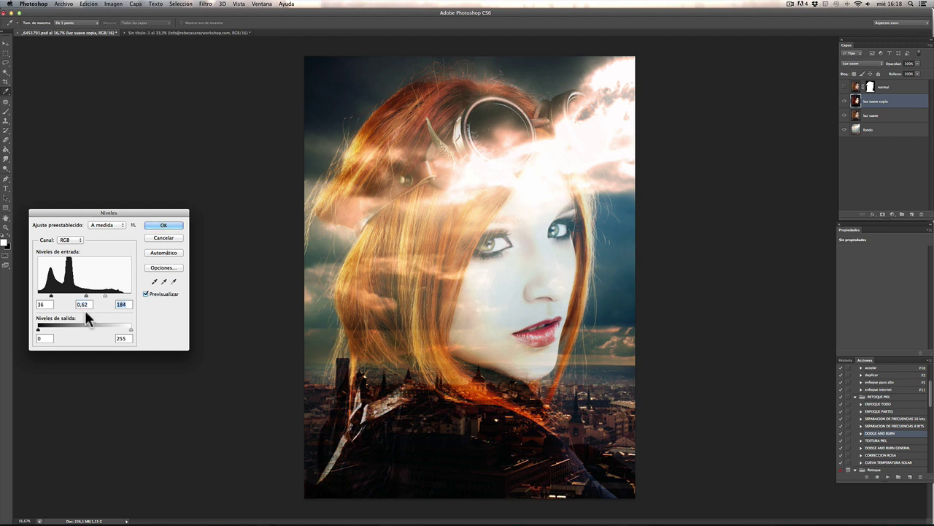
click(159, 226)
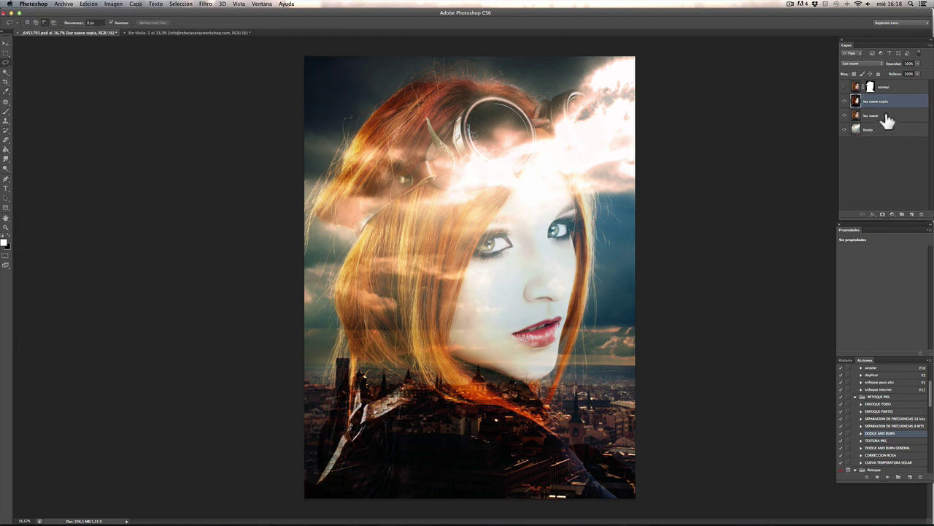
Step: Toggle luz suave copia's visibility to compare, then select the fondo layer
click(846, 102)
click(846, 102)
click(846, 102)
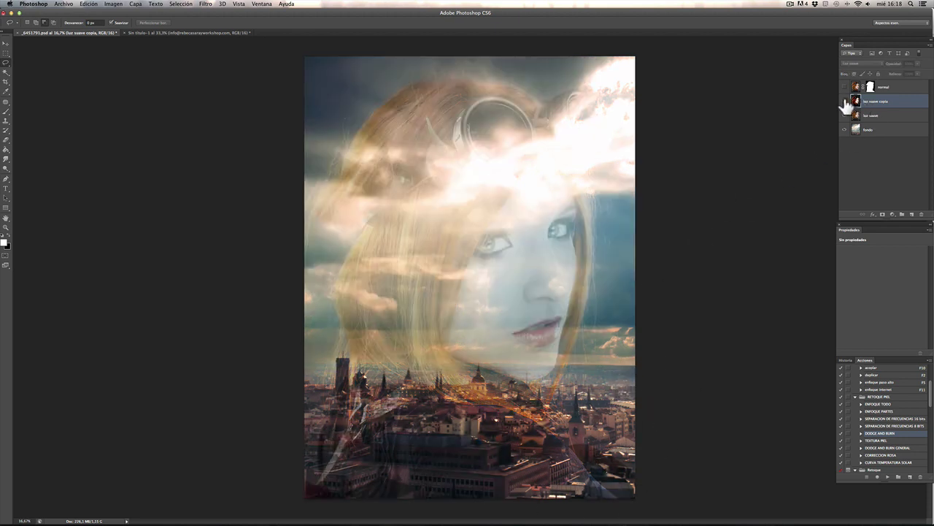
click(845, 102)
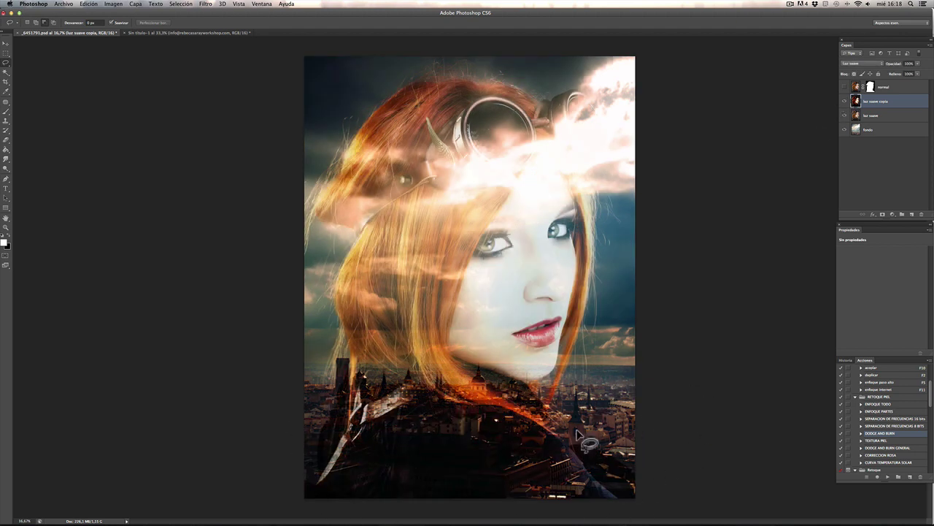
click(873, 136)
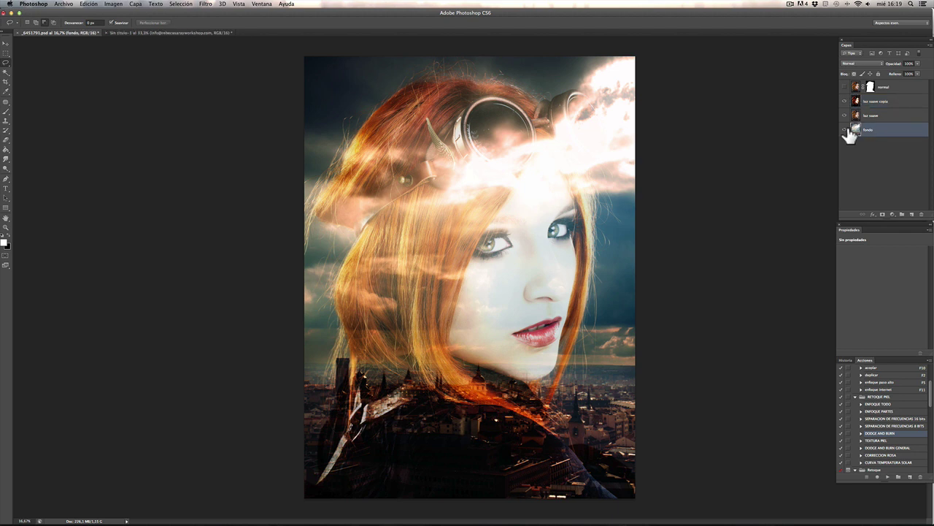
Step: Duplicate fondo, set the copy to Trama blending, and give it an inverted layer mask
key(super+j)
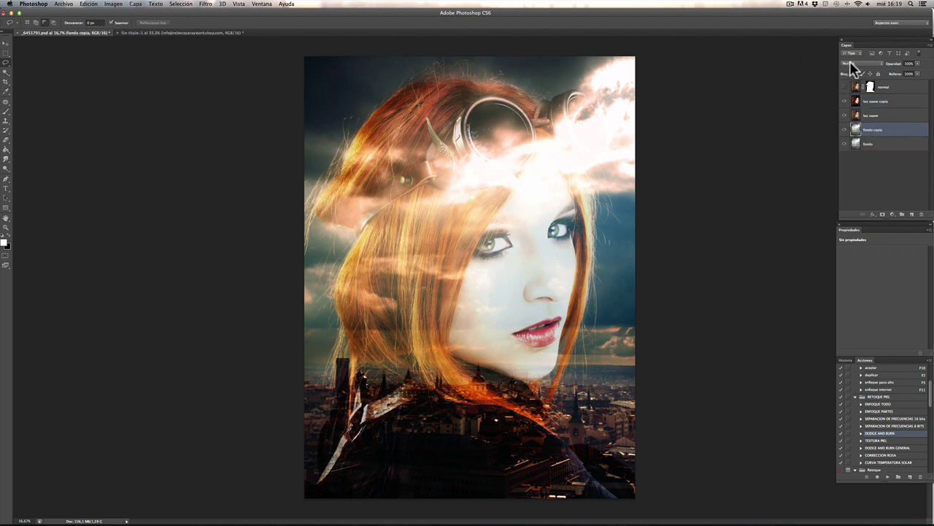
click(856, 64)
click(861, 119)
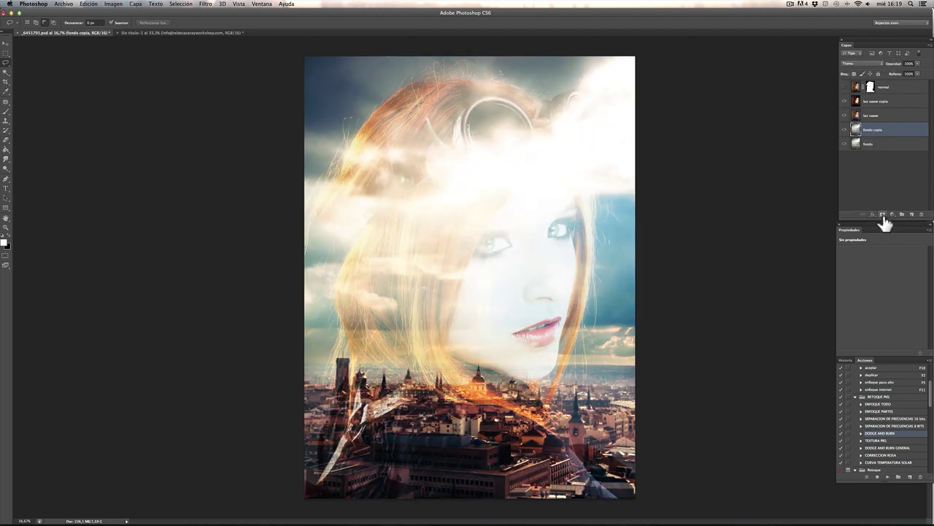
click(883, 215)
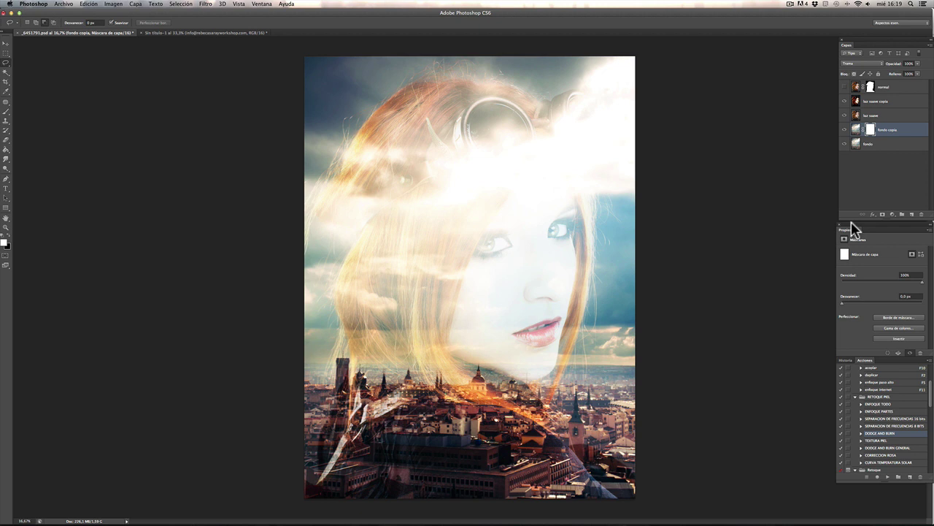
key(super+i)
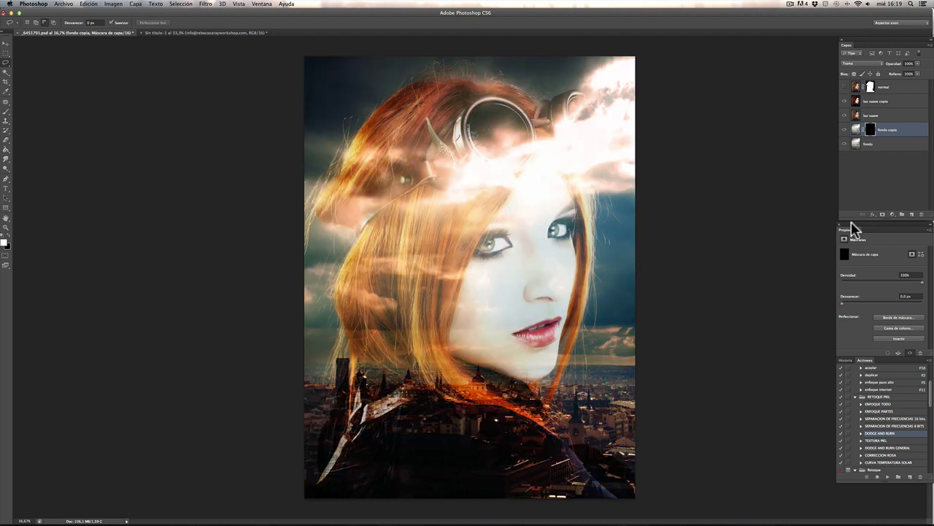
Step: Brush the Screen effect back over the lower city with a large brush, then show the normal layer
click(6, 111)
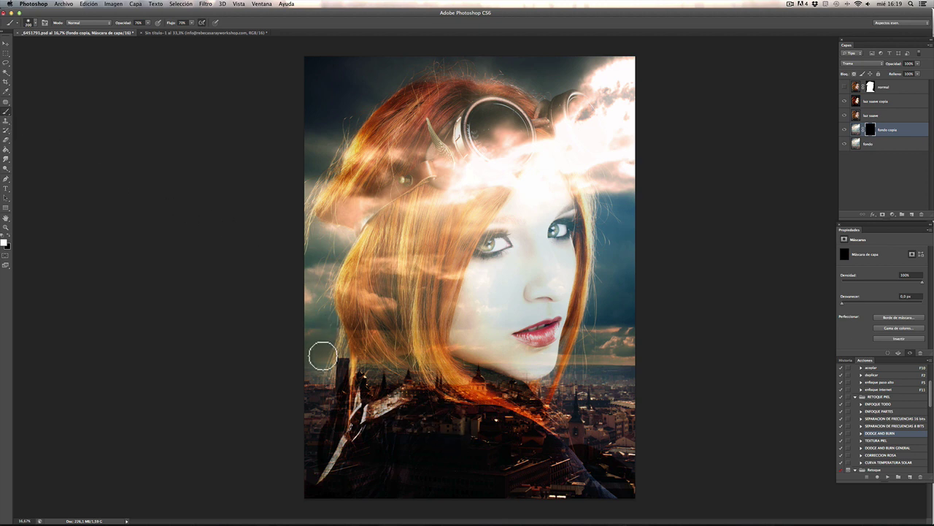
key(bracketright)
key(bracketright)
key(bracketright)
key(bracketright)
key(bracketright)
key(bracketright)
key(bracketright)
key(bracketright)
key(bracketright)
key(bracketright)
key(bracketright)
key(bracketright)
mouse_move(390, 401)
mouse_down()
mouse_move(331, 417)
mouse_move(307, 440)
mouse_up()
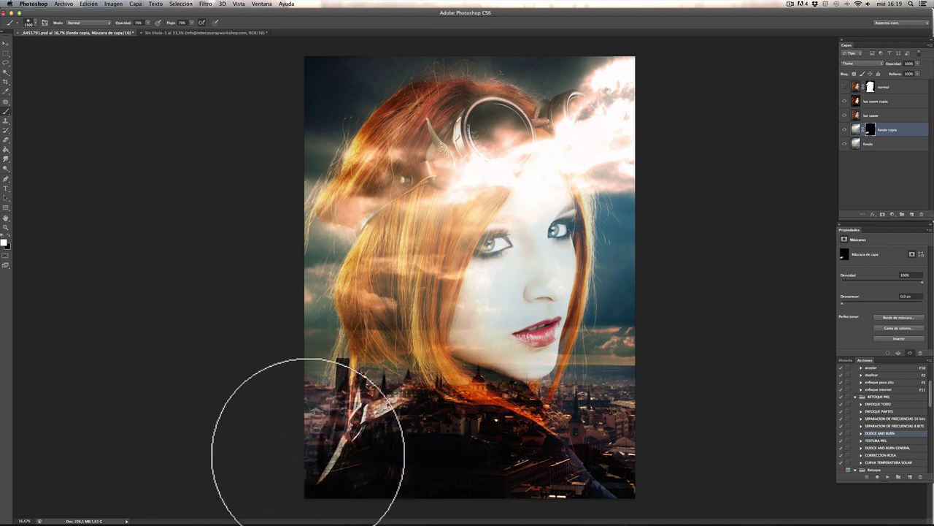
mouse_move(551, 424)
mouse_down()
mouse_move(668, 411)
mouse_move(655, 438)
mouse_move(603, 432)
mouse_move(676, 480)
mouse_move(685, 457)
mouse_move(630, 413)
mouse_move(594, 408)
mouse_move(674, 399)
mouse_move(552, 407)
mouse_move(600, 416)
mouse_move(601, 385)
mouse_move(648, 391)
mouse_move(627, 436)
mouse_move(670, 466)
mouse_up()
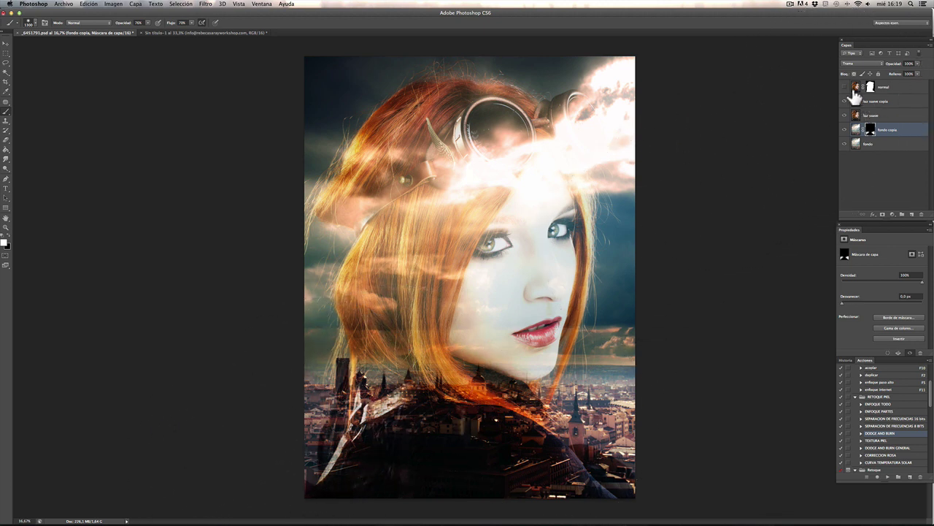
click(845, 101)
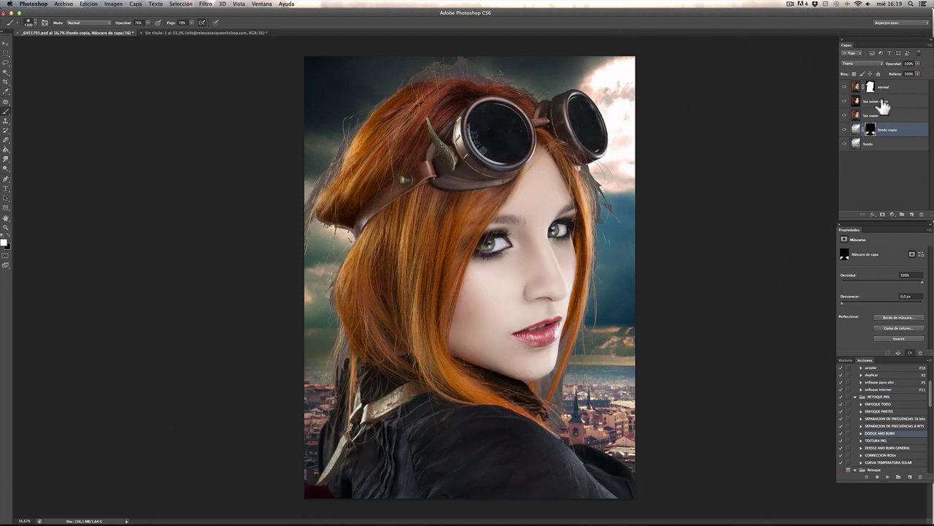
Step: On the normal layer's mask, paint away the pale haze above the hair at 100% opacity
click(870, 87)
key(ctrl+plus)
key(ctrl+plus)
key(ctrl+plus)
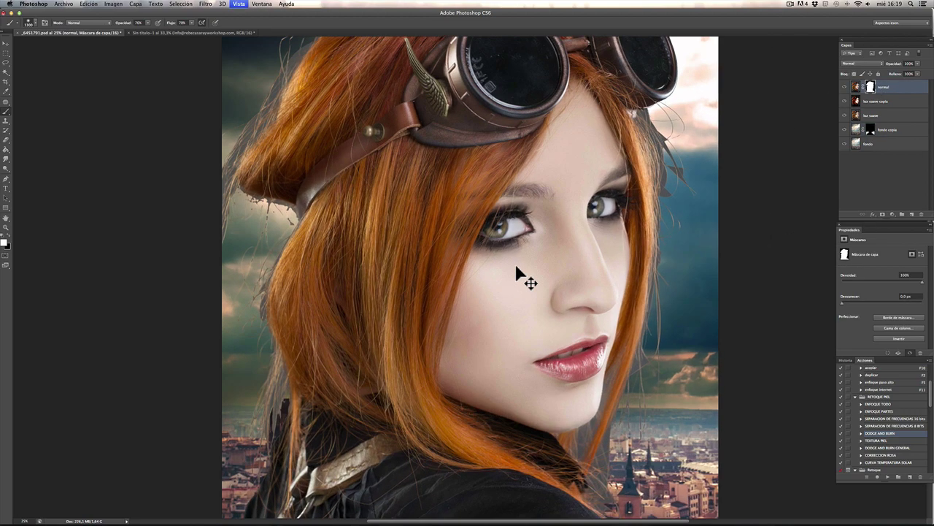
scroll(515, 274, up, 10)
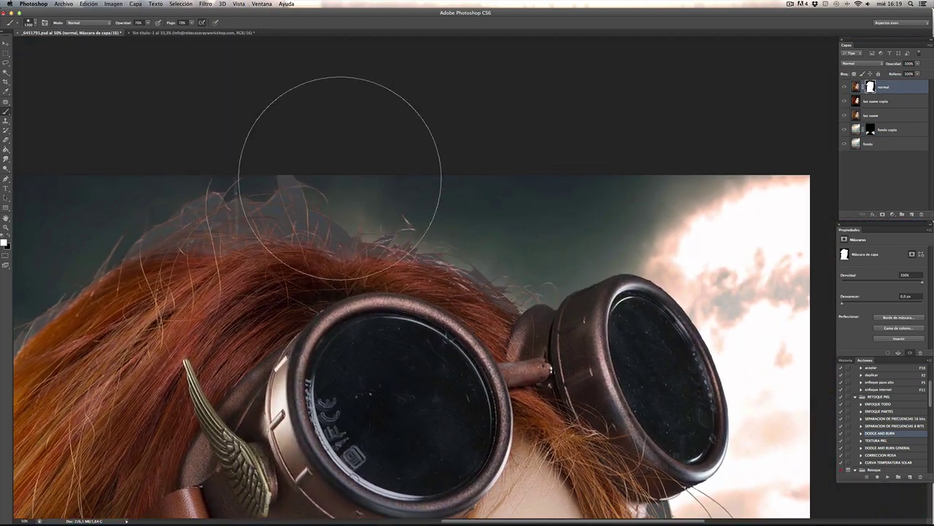
key(bracketleft)
key(bracketleft)
key(bracketleft)
key(bracketleft)
key(bracketleft)
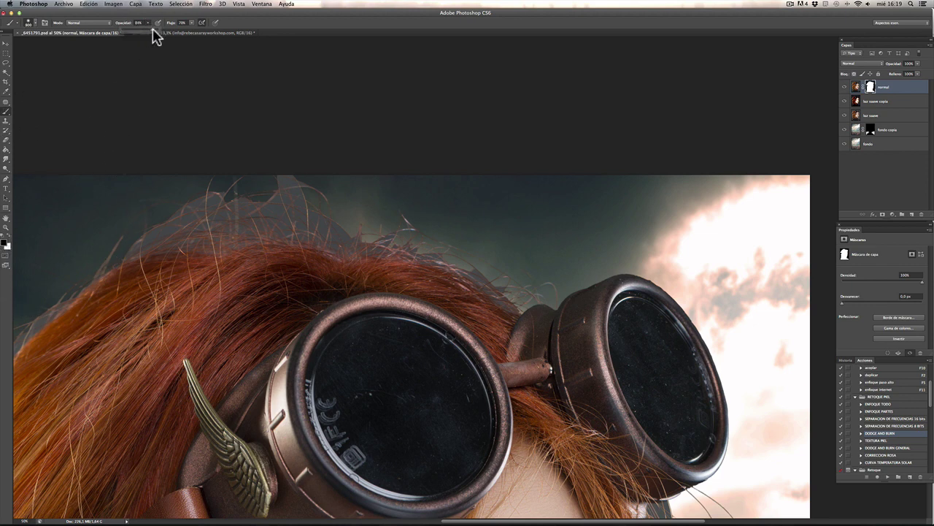
key(bracketleft)
key(bracketleft)
key(bracketleft)
key(bracketleft)
key(bracketleft)
key(bracketleft)
key(bracketleft)
key(bracketleft)
key(0)
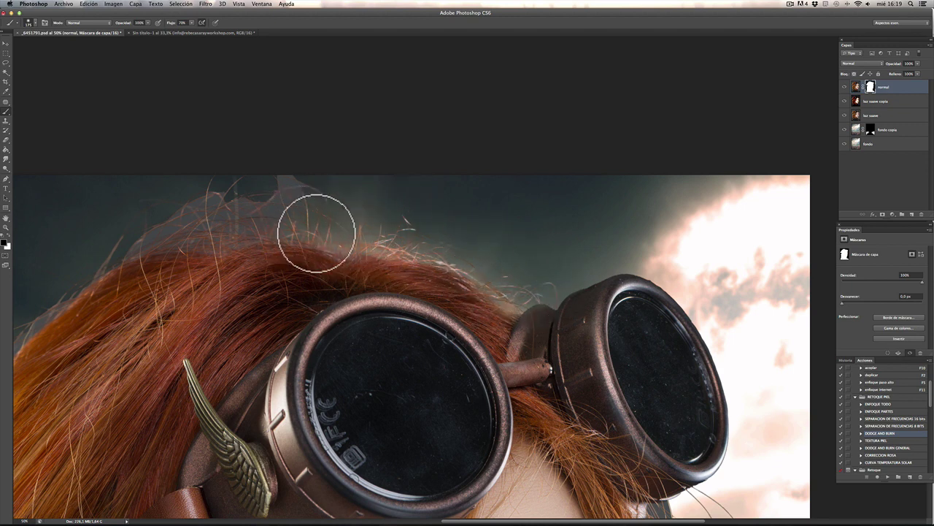
mouse_move(316, 233)
mouse_down()
mouse_move(201, 228)
mouse_move(223, 229)
mouse_move(204, 202)
mouse_up()
Step: Clean up the lower hair's cut-out edge and mask the gap between hair tip and strap
key(bracketright)
key(bracketright)
key(bracketright)
key(bracketright)
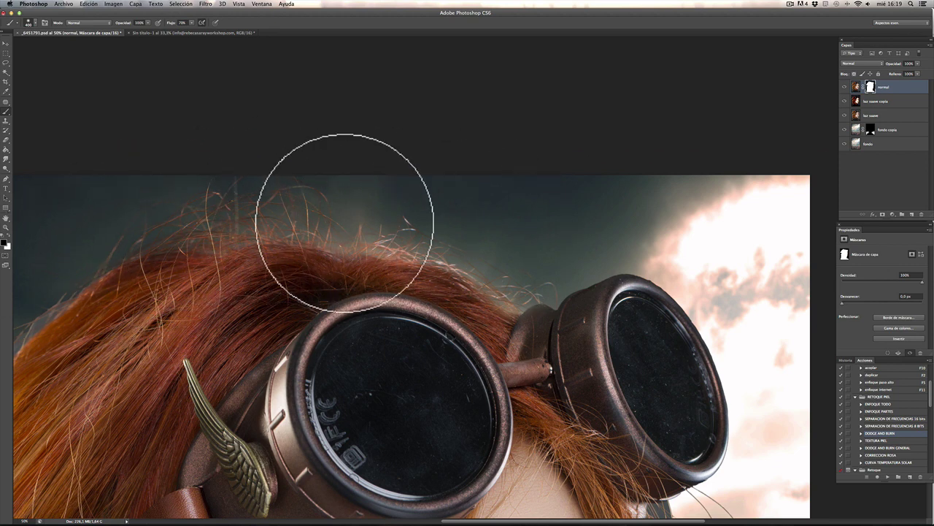
drag(161, 220, 515, 177)
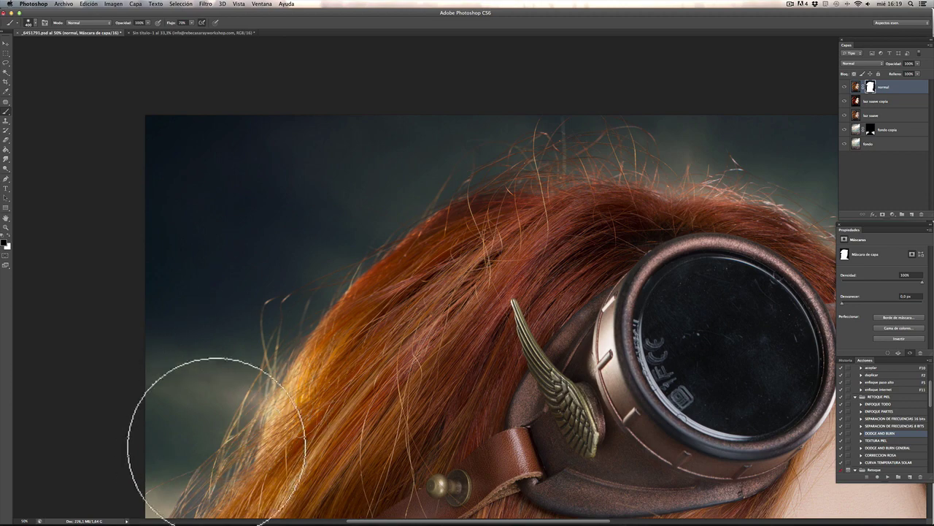
drag(216, 441, 271, 213)
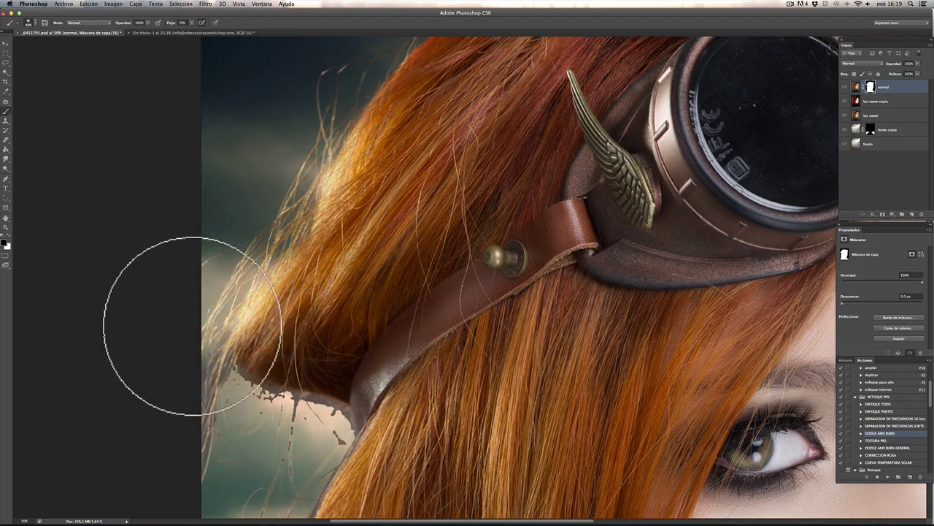
mouse_move(192, 326)
mouse_down()
mouse_move(232, 444)
mouse_move(263, 414)
mouse_move(316, 427)
mouse_move(255, 405)
mouse_move(325, 413)
mouse_move(282, 497)
mouse_move(313, 419)
mouse_move(249, 391)
mouse_move(281, 397)
mouse_move(280, 377)
mouse_move(265, 467)
mouse_up()
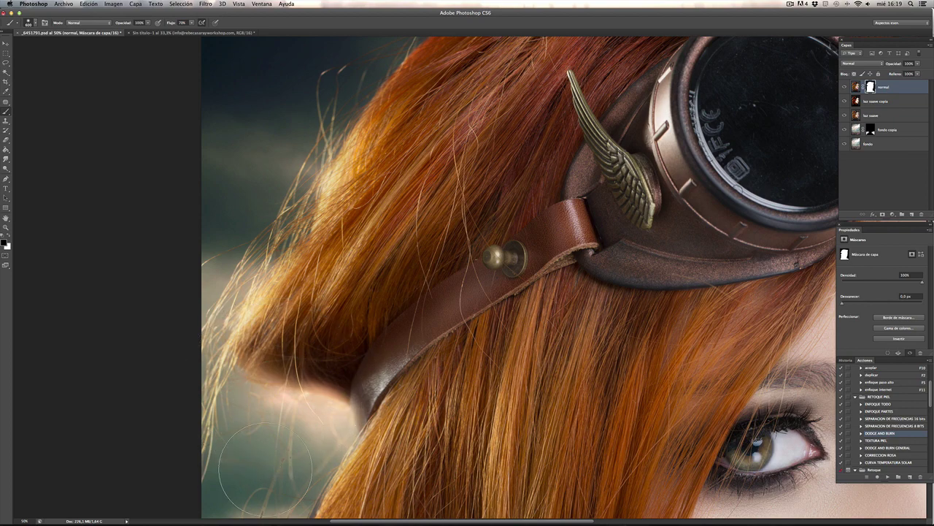
drag(313, 396, 333, 180)
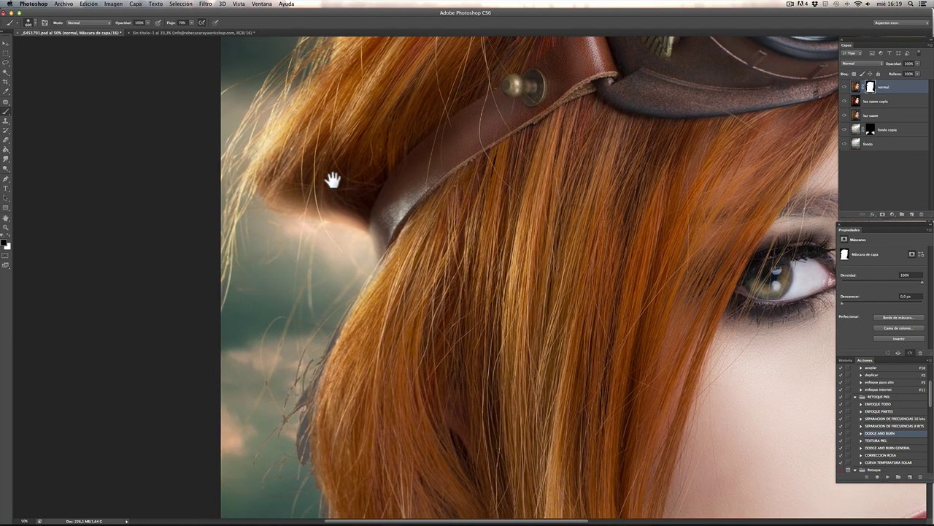
key(])
key(])
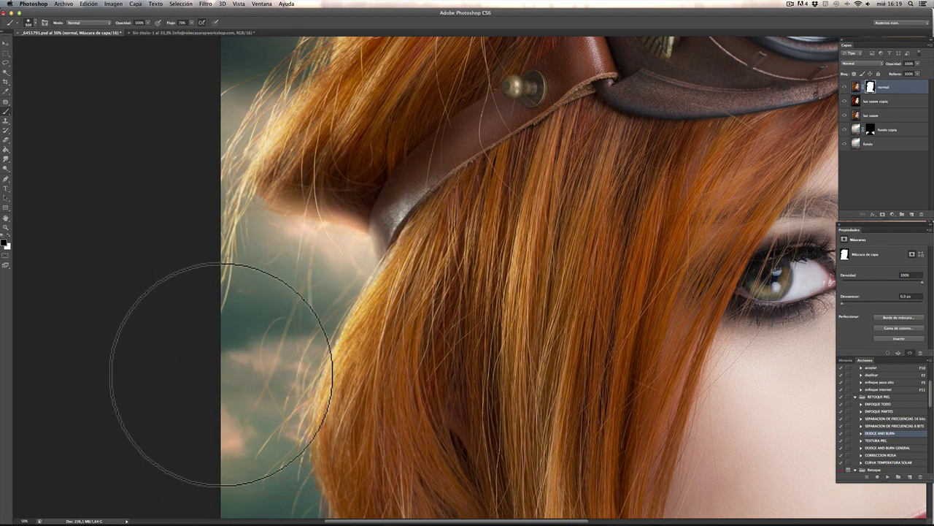
drag(281, 259, 274, 392)
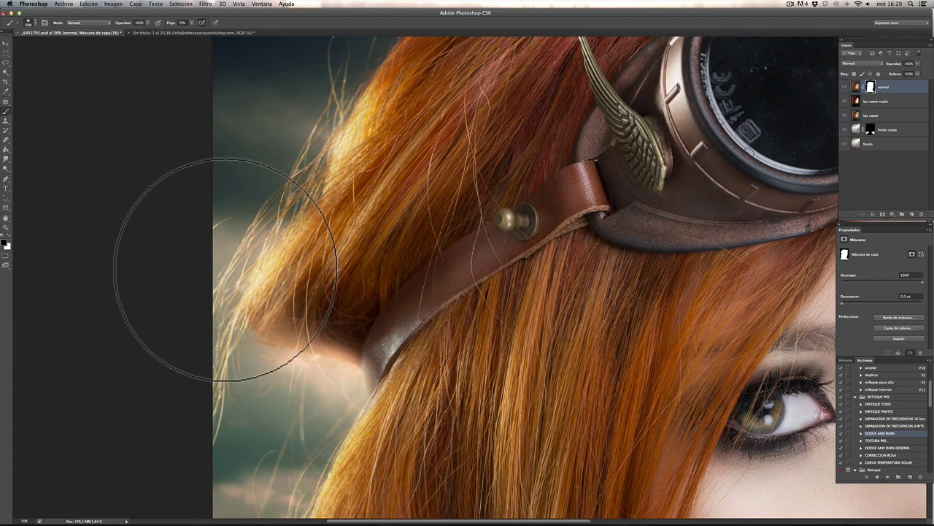
key(bracketleft)
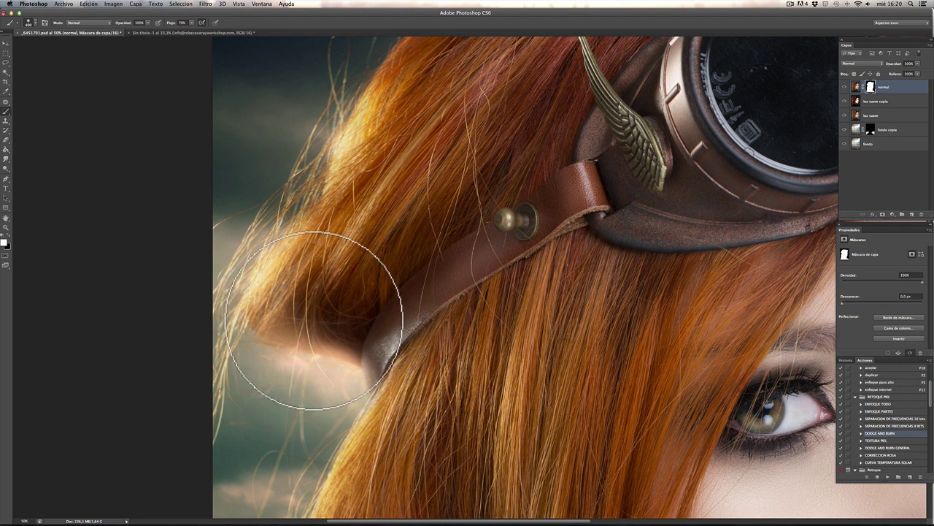
key(bracketleft)
key(bracketleft)
key(bracketleft)
key(bracketleft)
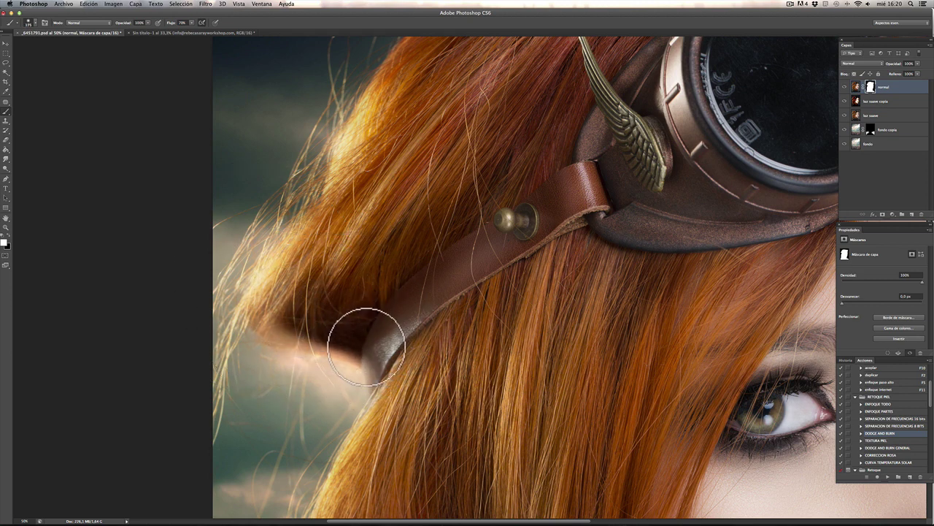
mouse_move(367, 346)
mouse_down()
mouse_move(303, 333)
mouse_move(276, 290)
mouse_move(273, 303)
mouse_move(397, 355)
mouse_move(350, 343)
mouse_move(361, 340)
mouse_move(346, 327)
mouse_move(295, 334)
mouse_move(367, 367)
mouse_move(358, 357)
mouse_move(347, 380)
mouse_move(268, 359)
mouse_up()
Step: Switch to black and paint out the light hair streaks on the pillar with a 200 brush
click(8, 240)
key(bracketright)
key(bracketright)
key(bracketright)
key(bracketright)
key(bracketleft)
key(bracketleft)
key(bracketleft)
drag(328, 463, 317, 209)
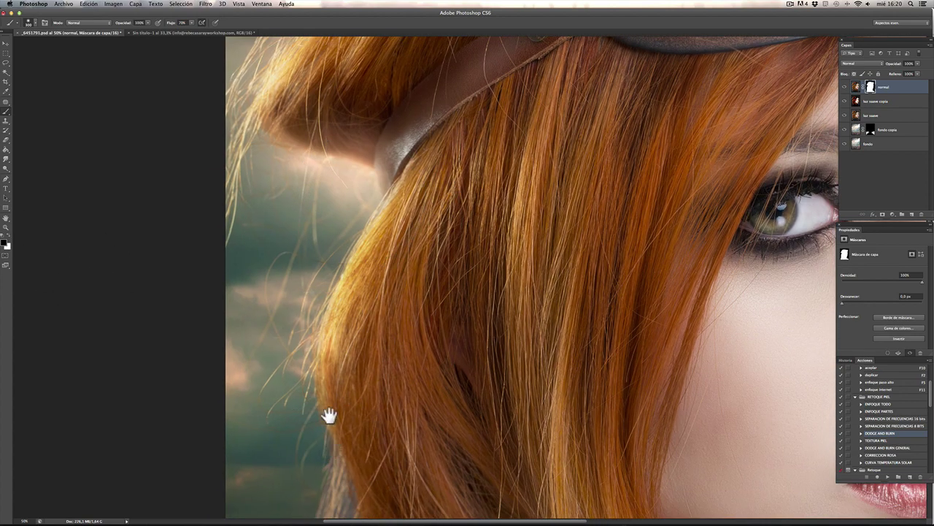
drag(327, 416, 299, 125)
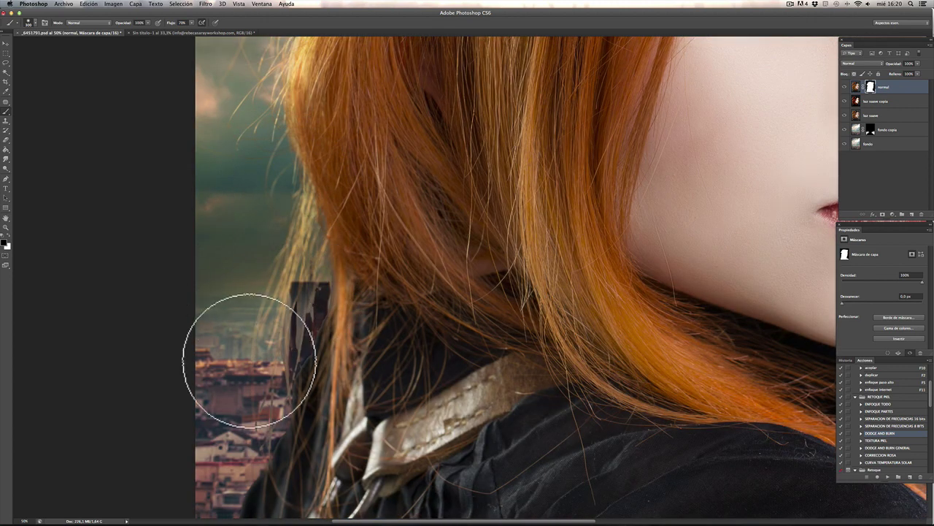
key(bracketleft)
key(bracketleft)
key(bracketleft)
key(bracketleft)
mouse_move(251, 355)
mouse_down()
mouse_move(308, 310)
mouse_move(303, 279)
mouse_move(289, 365)
mouse_move(309, 249)
mouse_move(280, 363)
mouse_move(303, 224)
mouse_move(321, 316)
mouse_move(323, 282)
mouse_move(310, 329)
mouse_move(288, 238)
mouse_move(262, 371)
mouse_move(290, 228)
mouse_move(240, 306)
mouse_move(300, 226)
mouse_up()
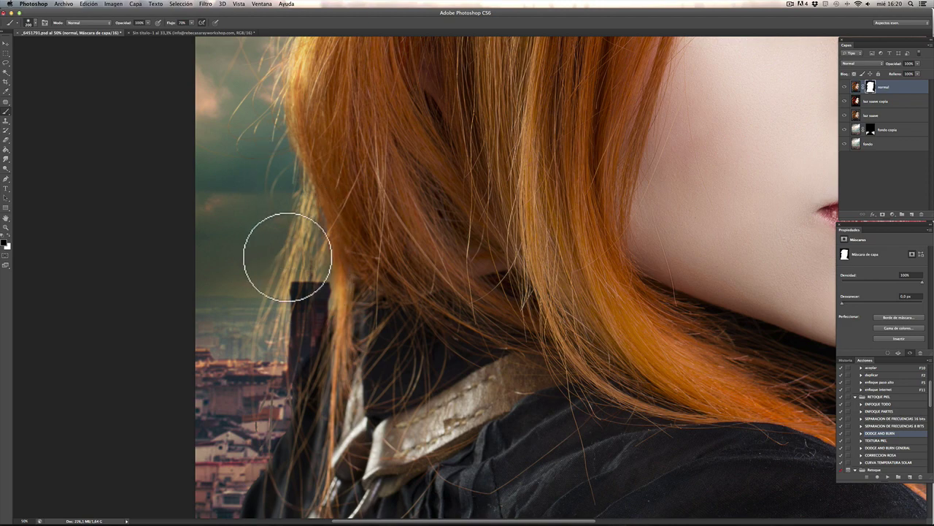
Step: Reveal the fine hair strands over the tower beside the shoulder using a smaller brush
drag(304, 372, 300, 197)
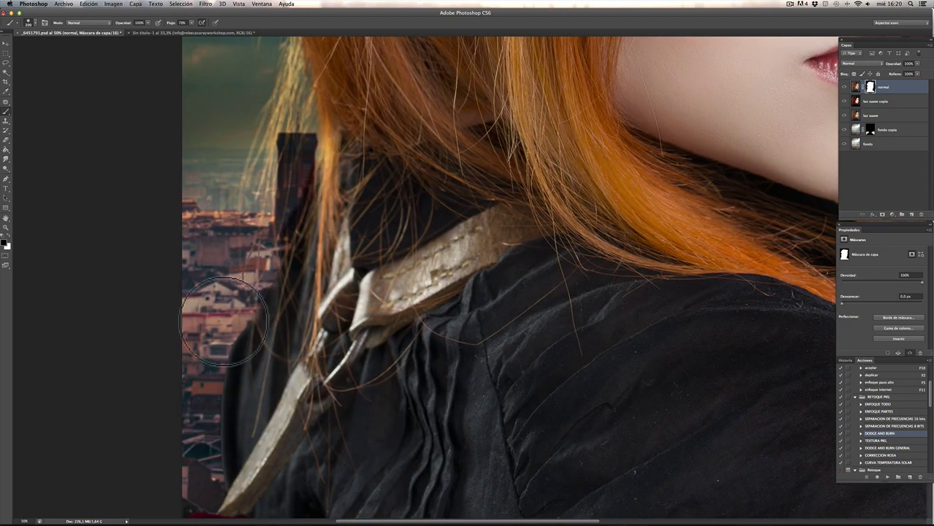
key(super+plus)
key(super+plus)
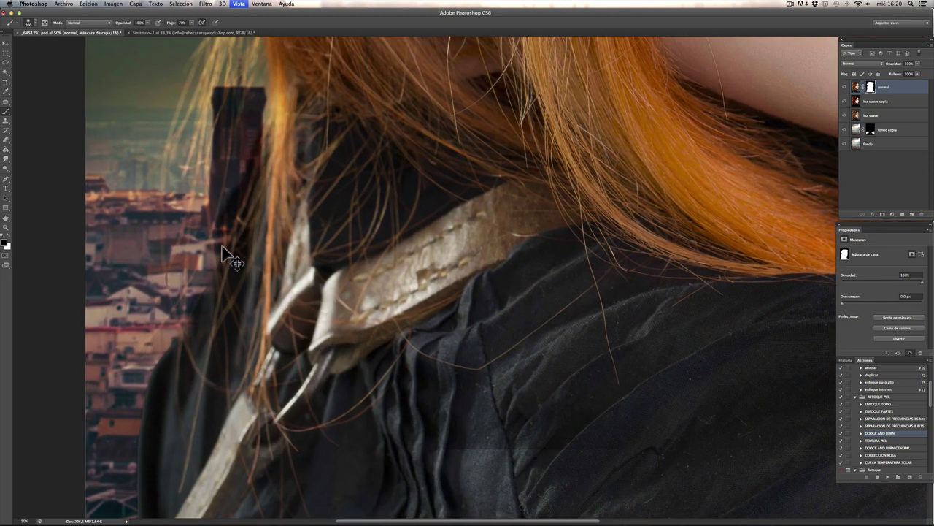
drag(360, 190, 413, 328)
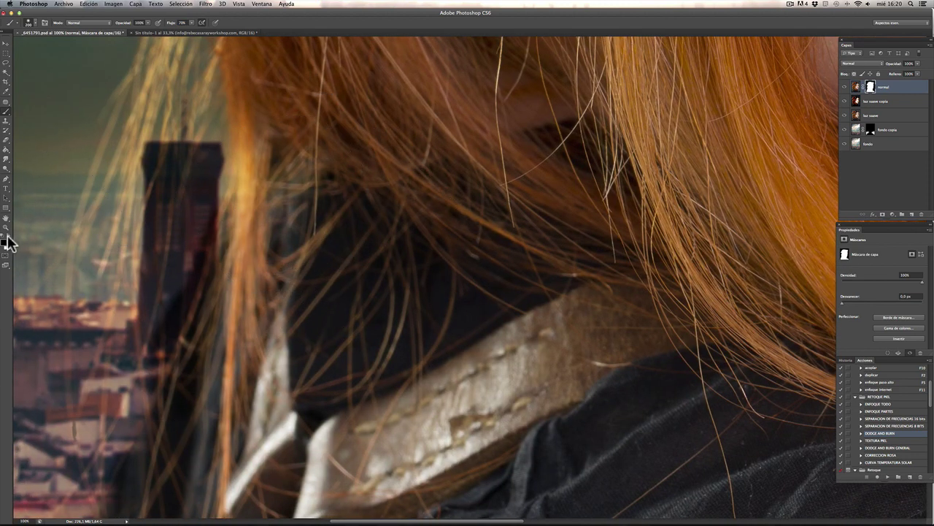
key(bracketleft)
key(bracketleft)
key(bracketleft)
key(bracketleft)
key(bracketleft)
key(bracketleft)
key(bracketleft)
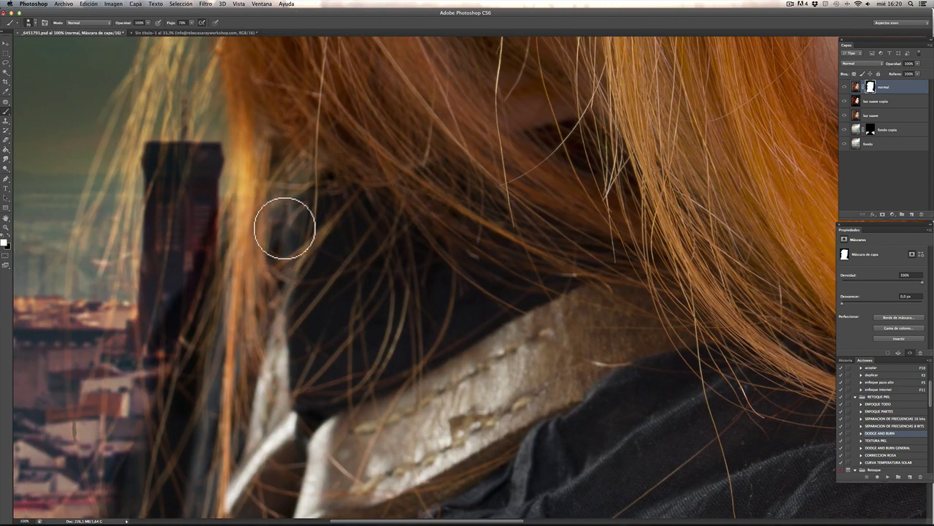
mouse_move(212, 205)
mouse_down()
mouse_move(223, 246)
mouse_move(263, 186)
mouse_move(201, 261)
mouse_move(240, 199)
mouse_move(212, 240)
mouse_move(159, 343)
mouse_move(190, 324)
mouse_move(194, 353)
mouse_move(264, 195)
mouse_move(305, 159)
mouse_move(240, 223)
mouse_move(300, 170)
mouse_move(260, 260)
mouse_move(272, 260)
mouse_move(335, 195)
mouse_up()
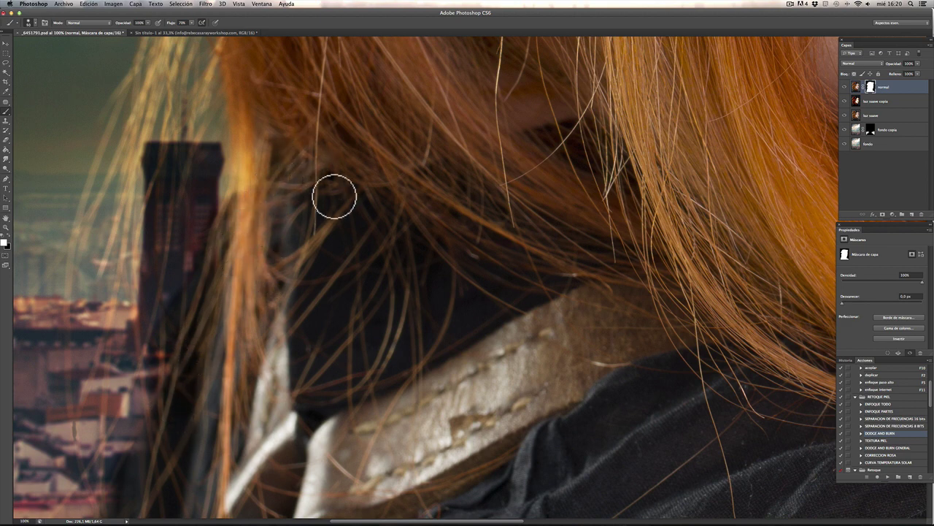
drag(302, 344, 395, 96)
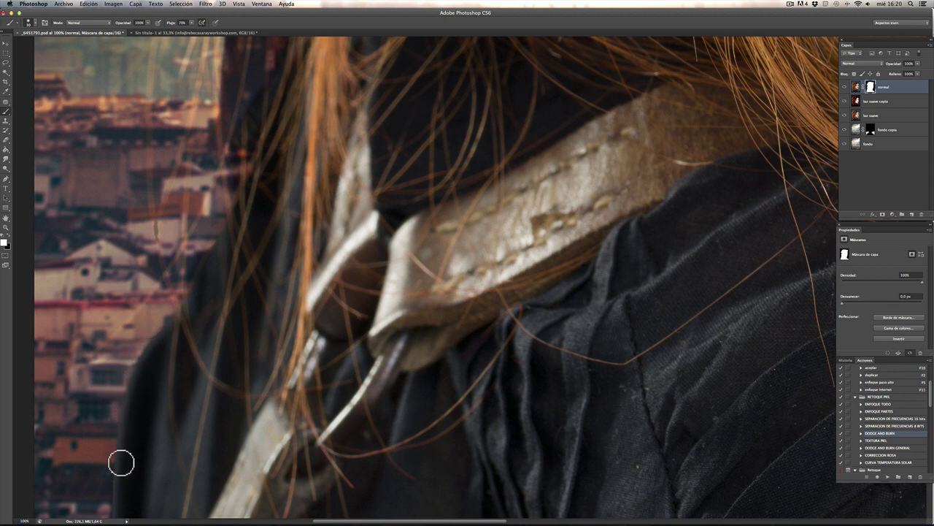
drag(155, 467, 210, 178)
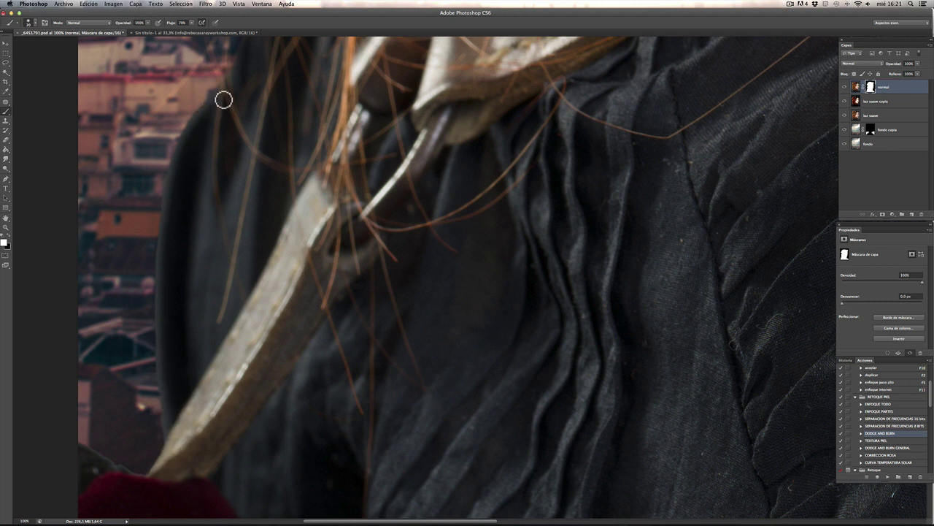
mouse_move(199, 211)
mouse_down()
mouse_move(268, 192)
mouse_move(280, 152)
mouse_up()
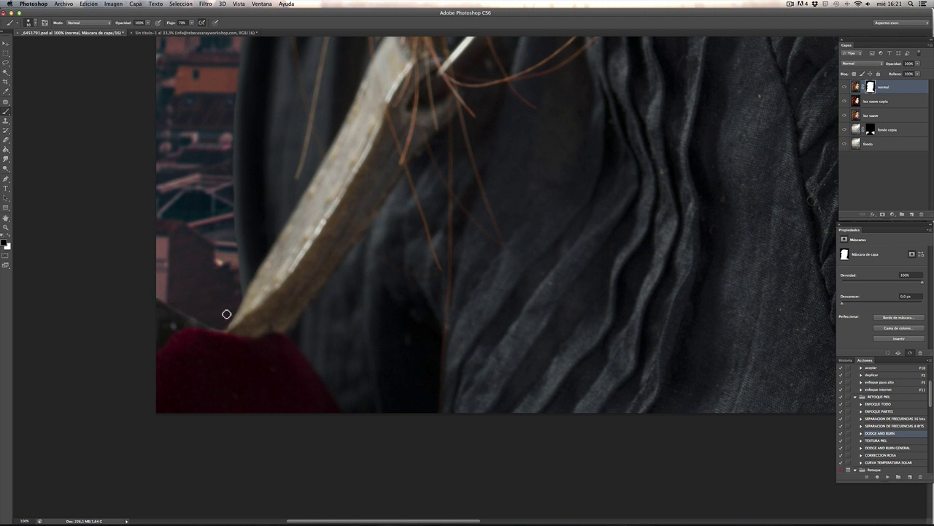
drag(574, 224, 297, 230)
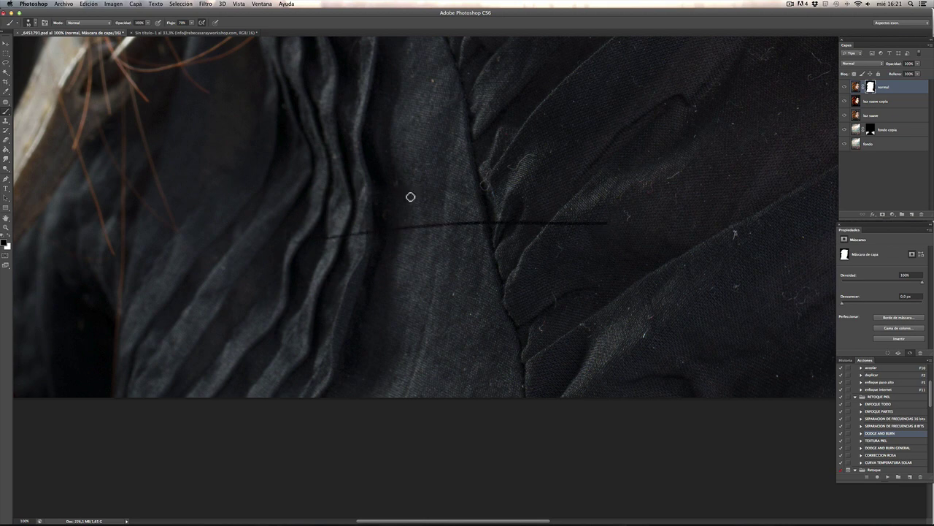
mouse_move(679, 206)
mouse_down()
mouse_move(584, 204)
mouse_move(462, 229)
mouse_move(438, 141)
mouse_move(424, 210)
mouse_up()
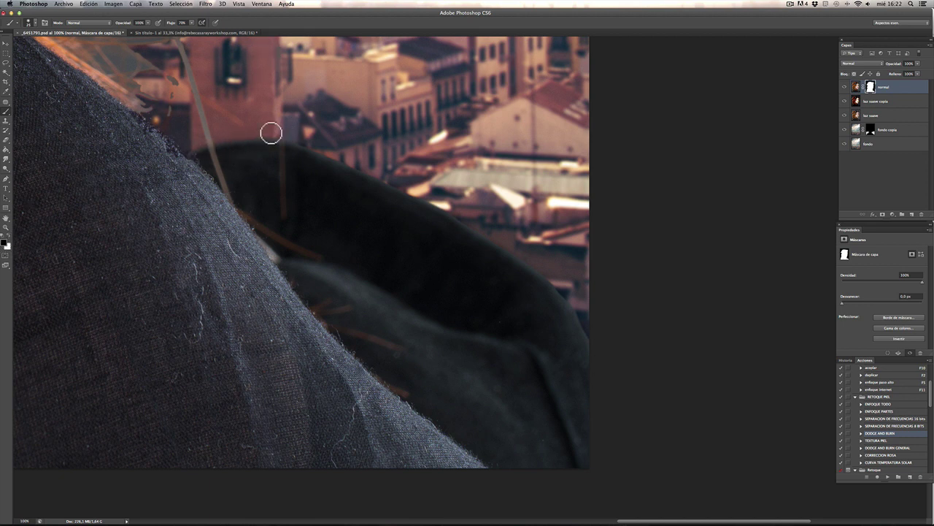
key(bracketright)
key(bracketright)
key(bracketright)
key(bracketright)
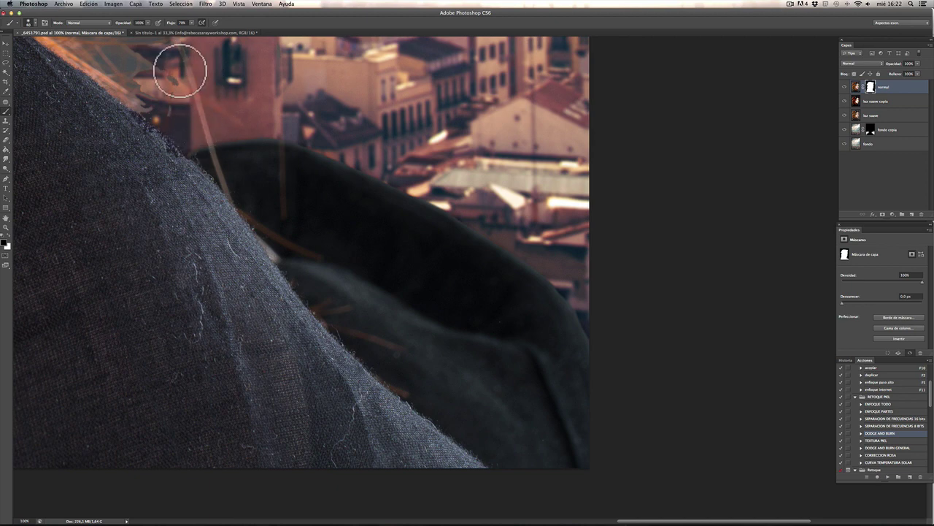
mouse_move(181, 70)
mouse_down()
mouse_move(363, 254)
mouse_move(223, 154)
mouse_move(244, 93)
mouse_move(295, 117)
mouse_move(298, 86)
mouse_move(321, 73)
mouse_move(331, 82)
mouse_move(296, 117)
mouse_move(243, 52)
mouse_move(292, 156)
mouse_up()
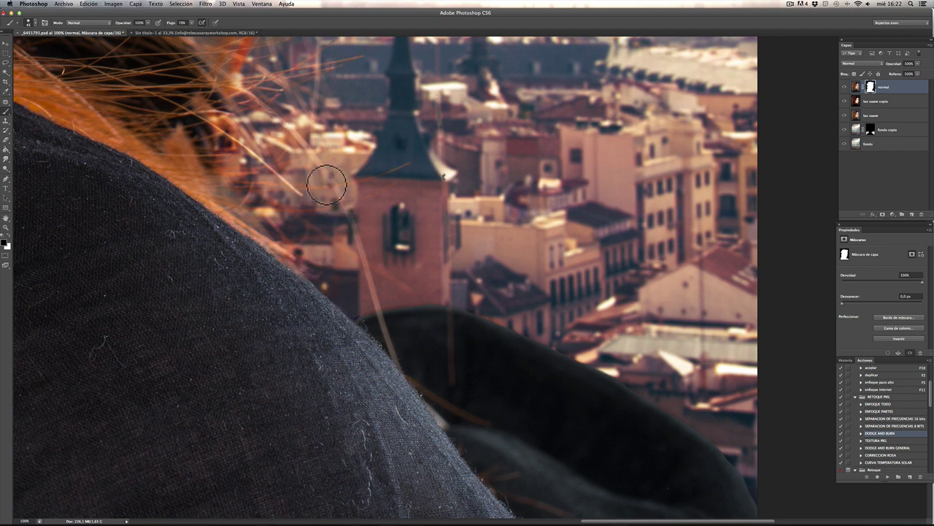
Step: Mask out the stray hair strands by the neck, using brush sizes 206, 125 and 100
drag(404, 165, 503, 267)
scroll(479, 264, down, 1)
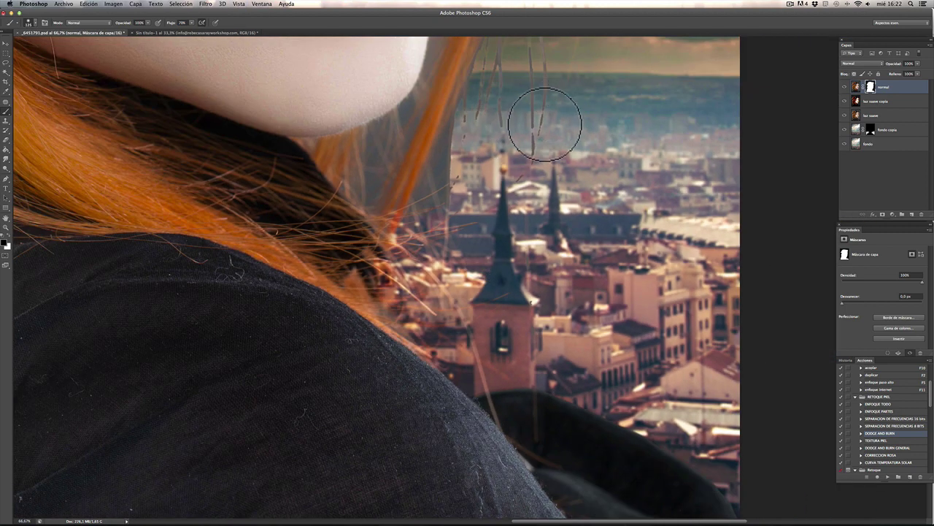
key(bracketright)
key(bracketright)
key(bracketright)
mouse_move(551, 63)
mouse_down()
mouse_move(535, 108)
mouse_move(501, 88)
mouse_move(480, 158)
mouse_move(469, 137)
mouse_move(450, 154)
mouse_up()
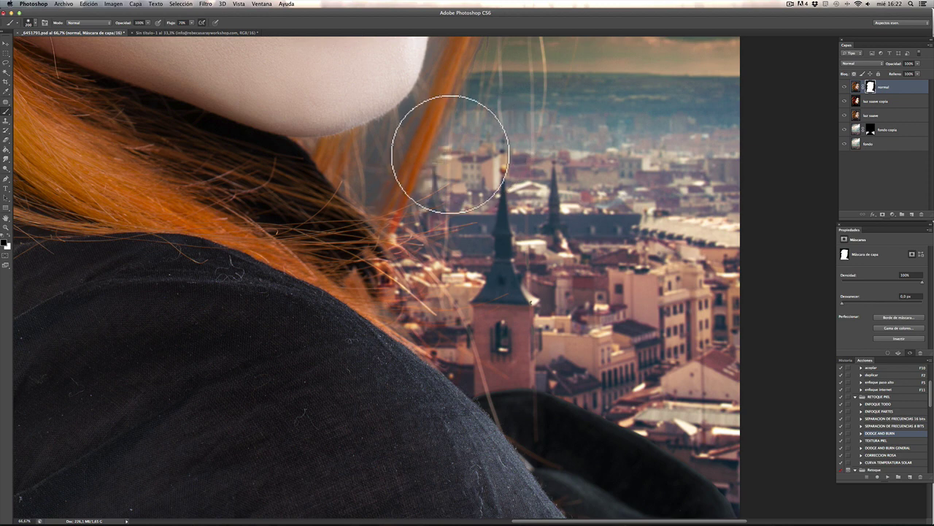
key(bracketleft)
key(bracketleft)
key(bracketleft)
mouse_move(396, 124)
mouse_down()
mouse_move(363, 210)
mouse_move(380, 208)
mouse_move(391, 129)
mouse_move(379, 138)
mouse_move(376, 102)
mouse_move(402, 119)
mouse_move(408, 112)
mouse_move(373, 131)
mouse_move(418, 93)
mouse_move(411, 132)
mouse_move(384, 168)
mouse_up()
key(bracketleft)
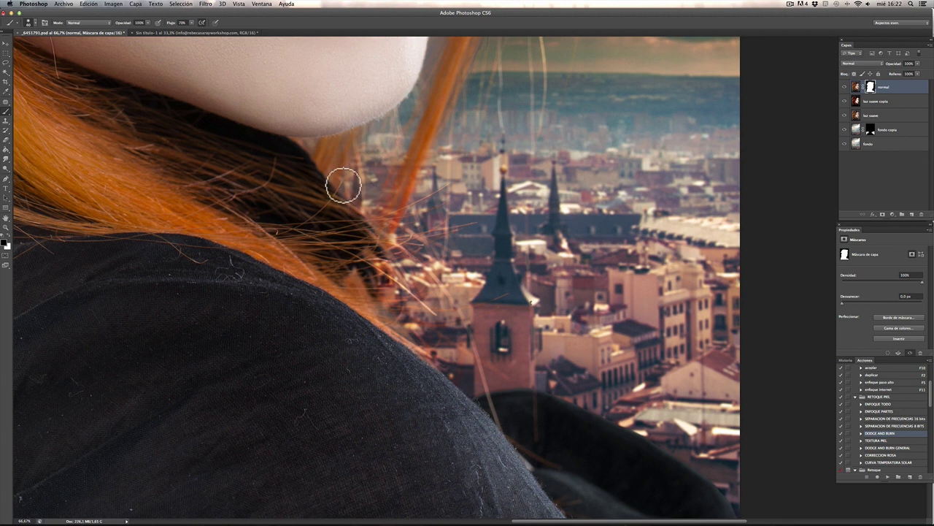
scroll(411, 224, up, 10)
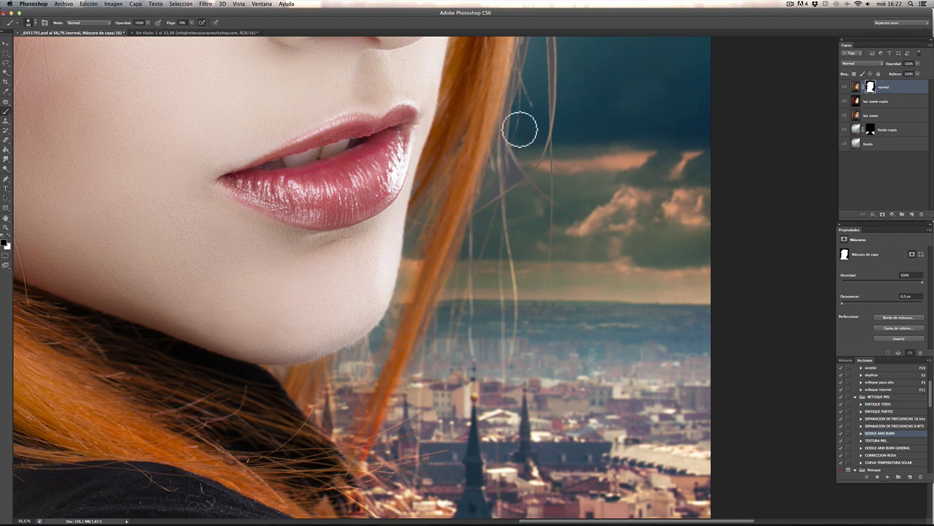
Step: With a 150 brush, paint away the grey fringing beside the top hair strands
key(bracketright)
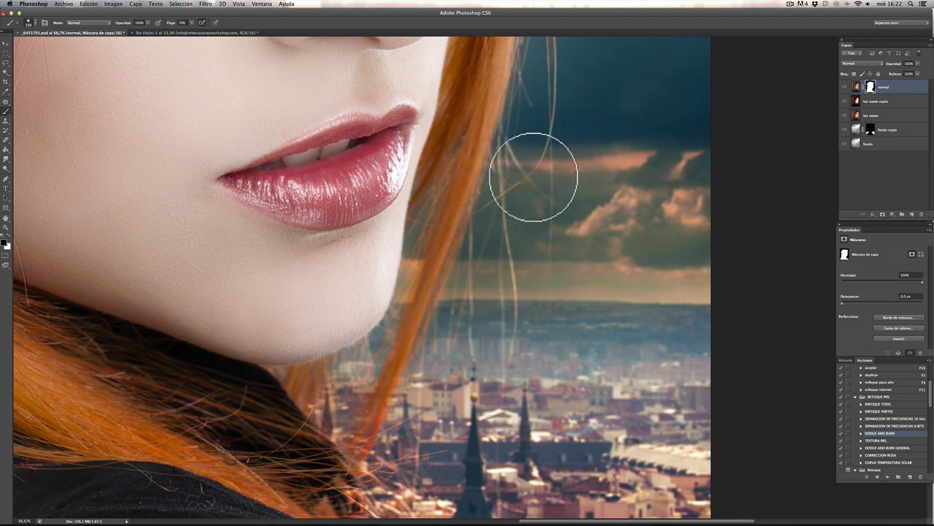
drag(559, 236, 533, 417)
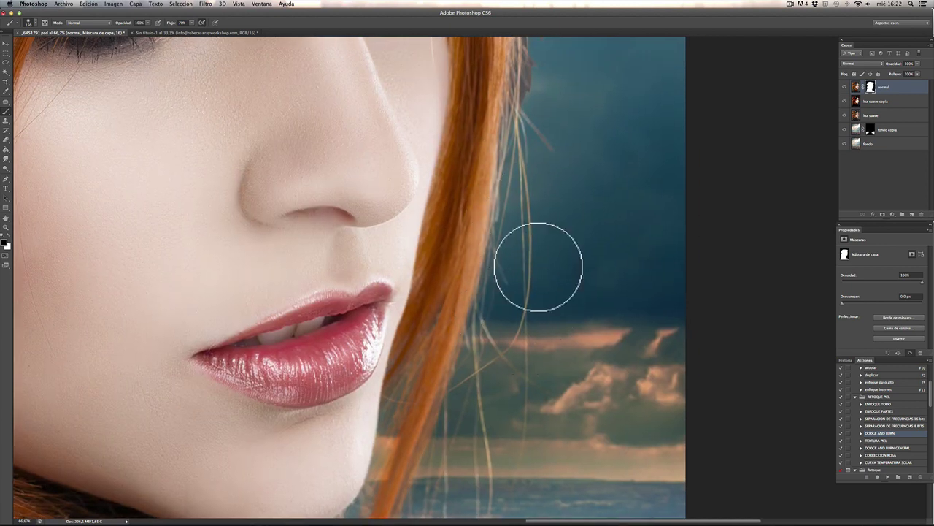
drag(521, 178, 538, 355)
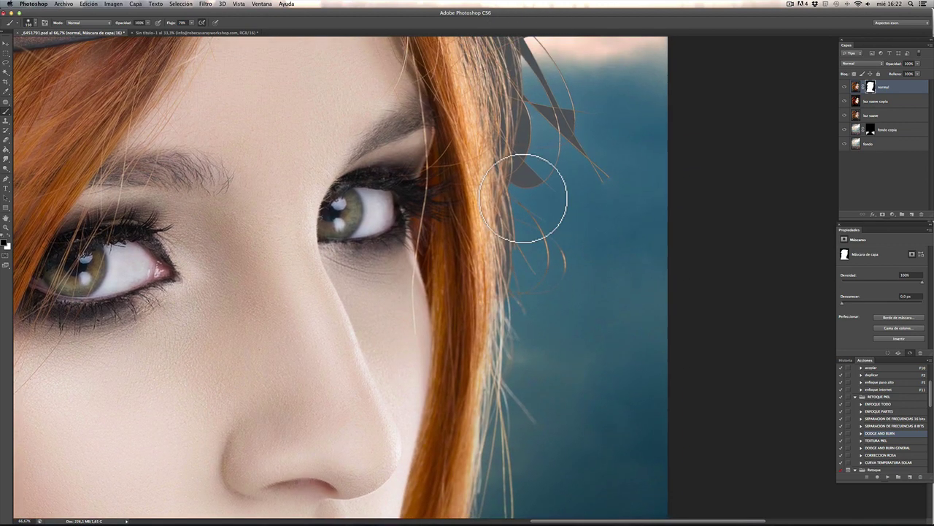
mouse_move(527, 287)
mouse_down()
mouse_move(523, 175)
mouse_move(503, 161)
mouse_move(507, 79)
mouse_move(532, 52)
mouse_up()
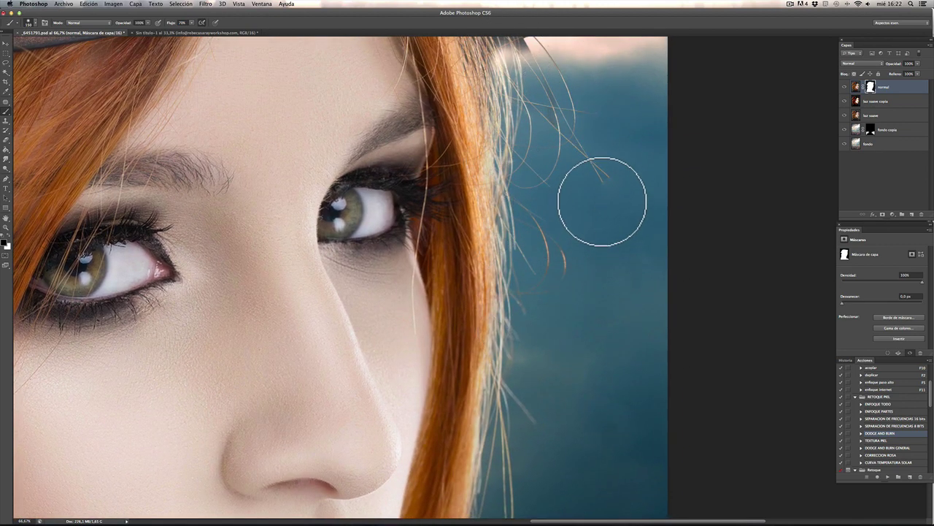
Step: Mask out the dark stray strands in the sky beside the right goggle with a 400 brush
drag(530, 165, 564, 308)
mouse_move(531, 229)
mouse_down()
mouse_move(543, 336)
mouse_move(573, 230)
mouse_up()
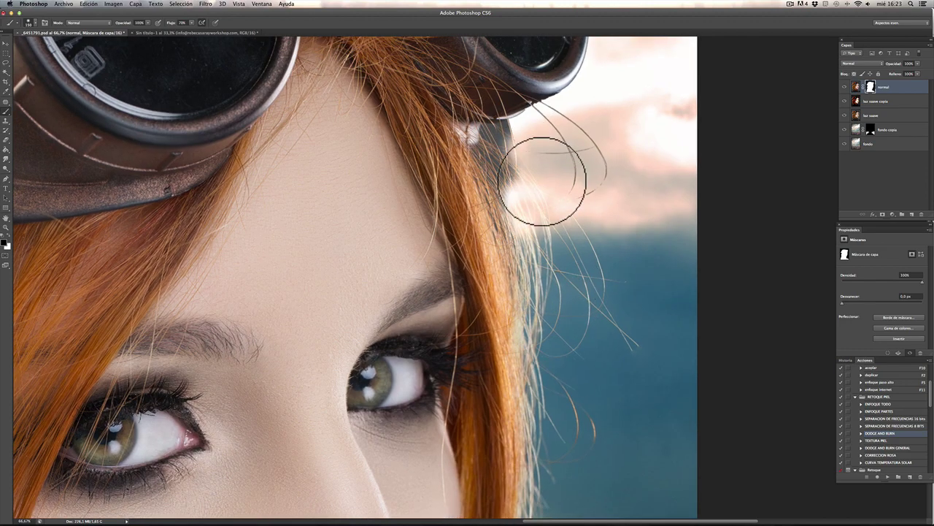
mouse_move(576, 369)
mouse_down()
mouse_move(549, 240)
mouse_move(491, 253)
mouse_up()
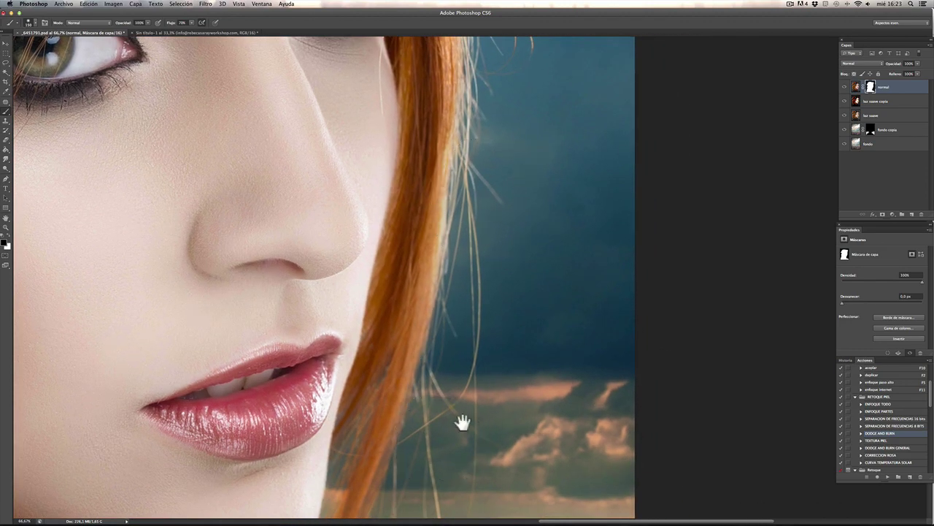
drag(463, 417, 511, 183)
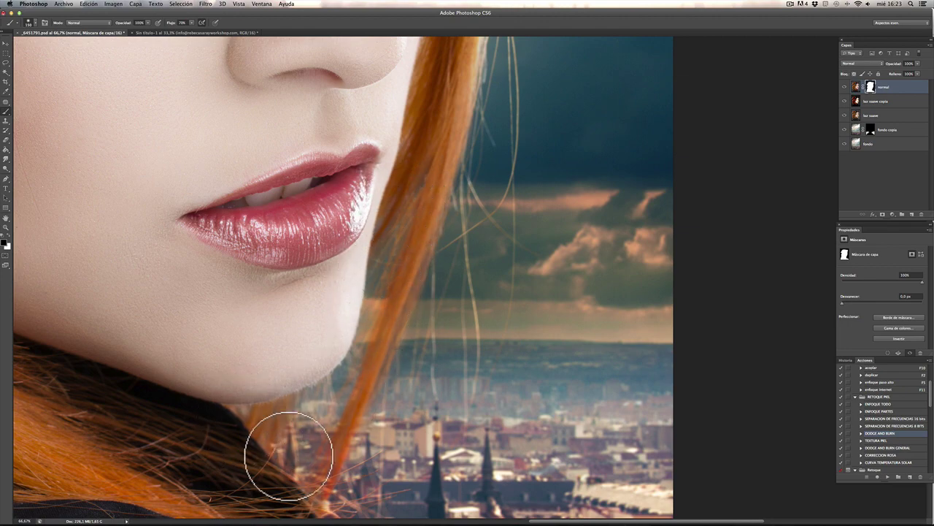
drag(513, 163, 526, 317)
drag(538, 43, 536, 398)
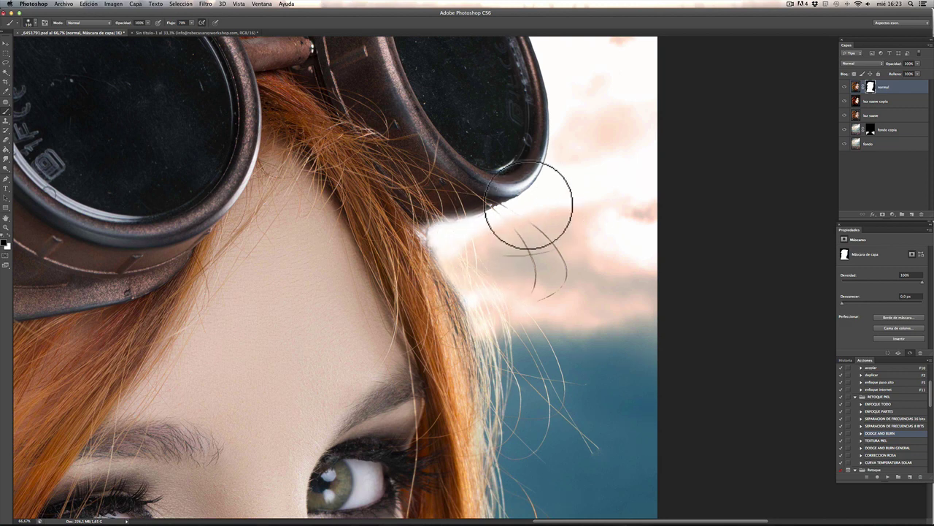
key(bracketright)
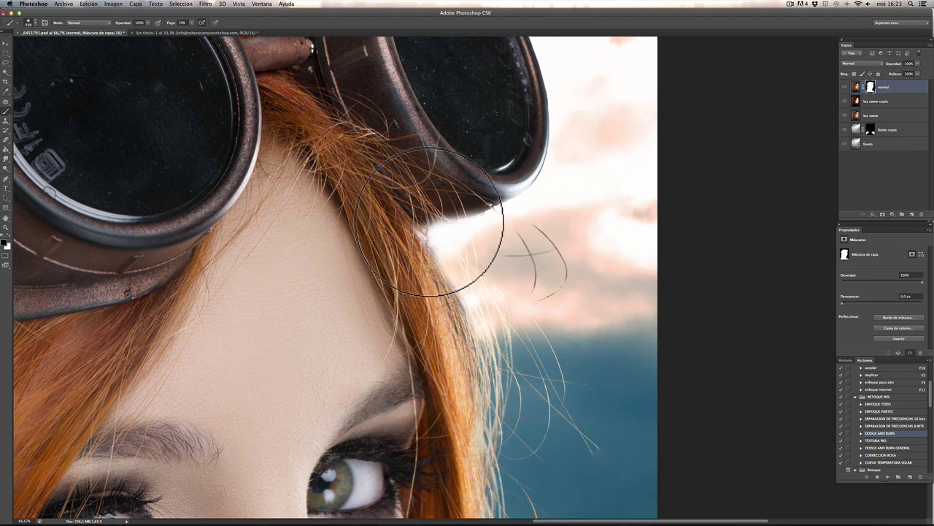
key(bracketright)
key(bracketright)
key(bracketright)
key(bracketright)
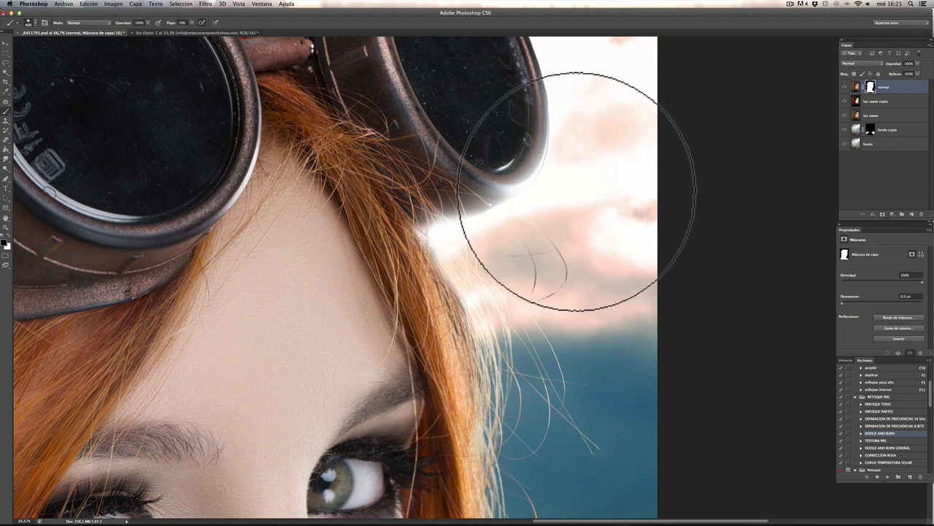
drag(573, 187, 547, 250)
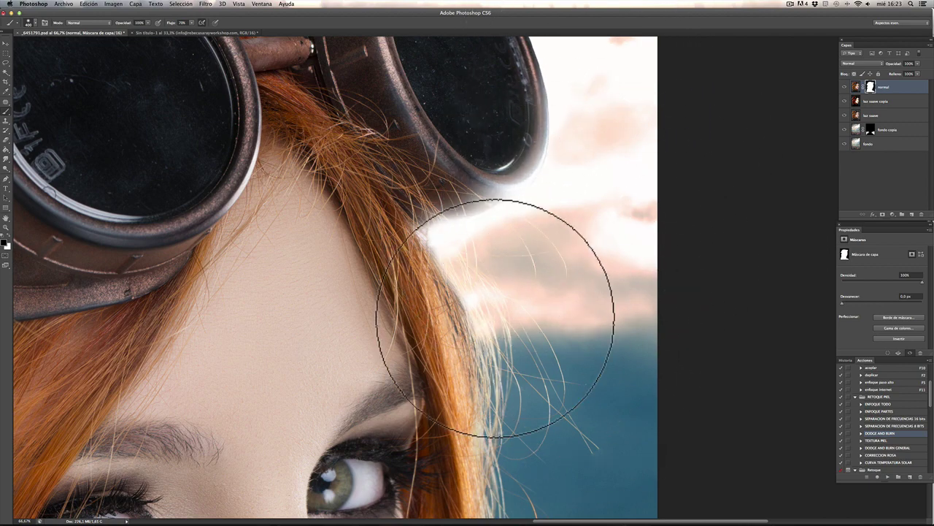
key(bracketleft)
key(bracketleft)
key(bracketleft)
scroll(523, 355, down, 5)
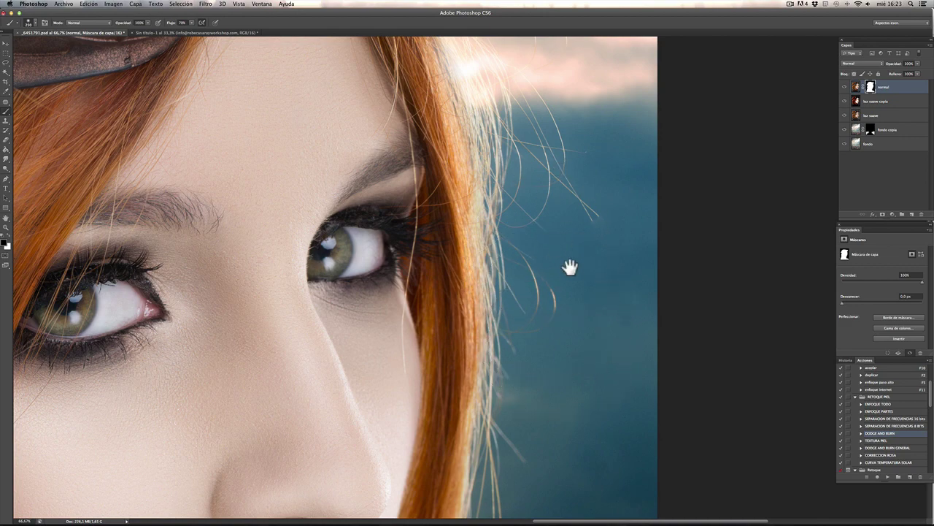
scroll(569, 267, up, 5)
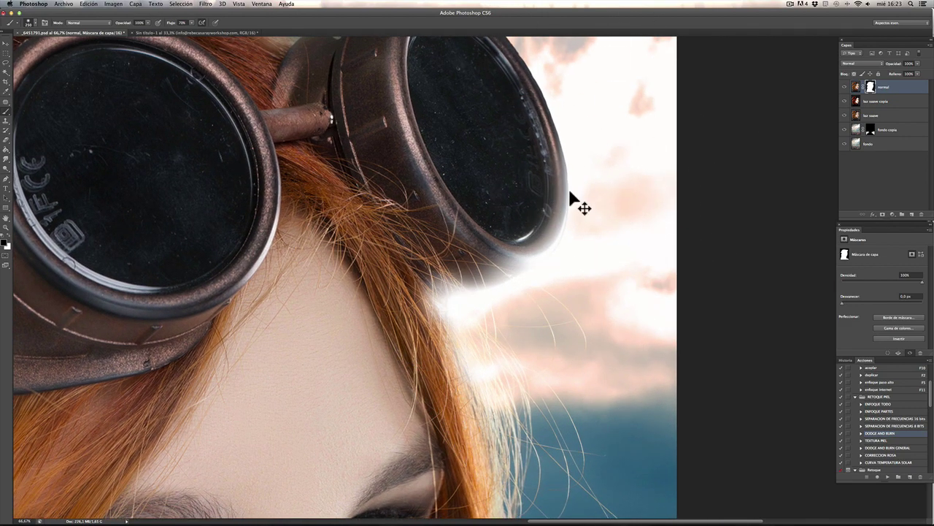
Step: Zoom in and use a smaller brush to paint the white haze off the goggle's lower rim
scroll(577, 205, down, 2)
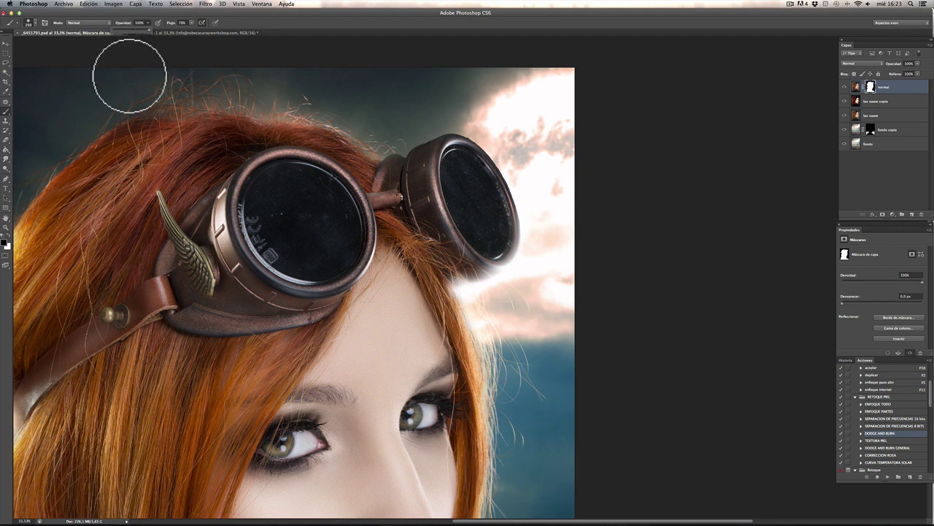
key(super+plus)
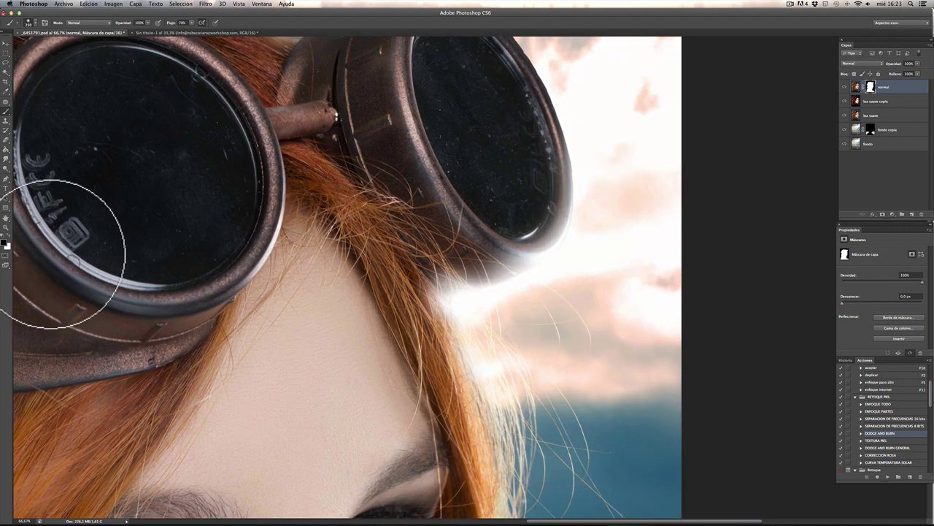
key(bracketleft)
key(bracketleft)
key(bracketleft)
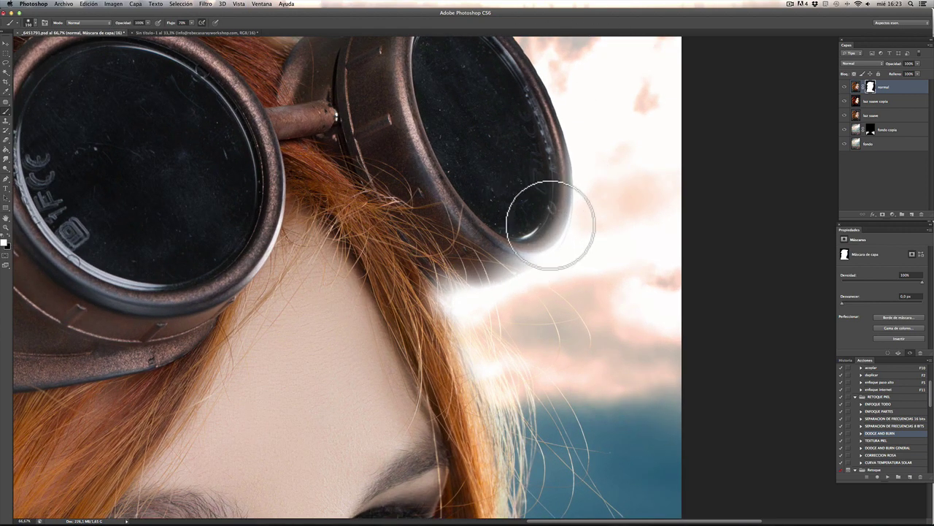
key(bracketleft)
key(bracketleft)
mouse_move(536, 250)
mouse_down()
mouse_move(474, 269)
mouse_move(481, 257)
mouse_move(425, 295)
mouse_move(497, 266)
mouse_move(553, 212)
mouse_move(551, 234)
mouse_move(544, 229)
mouse_move(514, 268)
mouse_move(544, 237)
mouse_move(525, 263)
mouse_move(555, 233)
mouse_move(462, 290)
mouse_move(525, 262)
mouse_move(443, 293)
mouse_move(418, 314)
mouse_move(465, 374)
mouse_move(413, 281)
mouse_move(469, 394)
mouse_move(444, 299)
mouse_move(510, 274)
mouse_move(555, 235)
mouse_move(553, 141)
mouse_up()
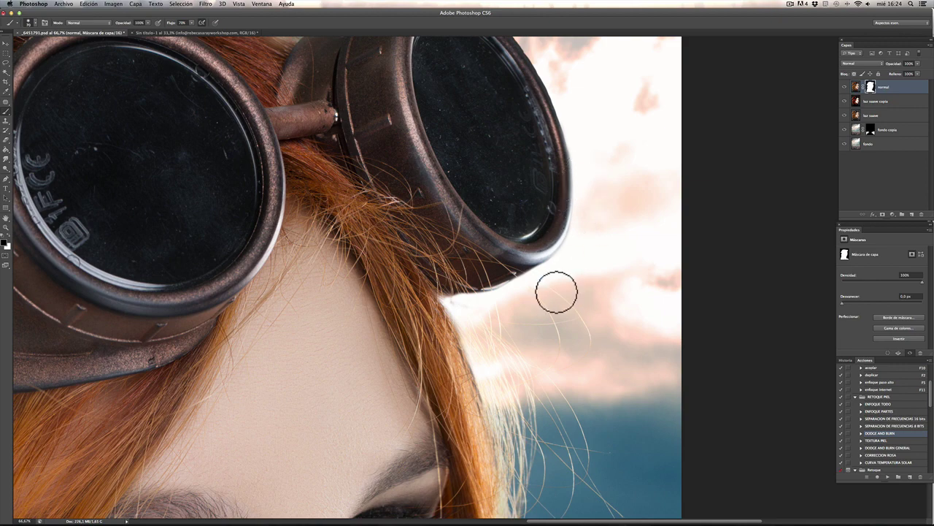
drag(576, 124, 576, 219)
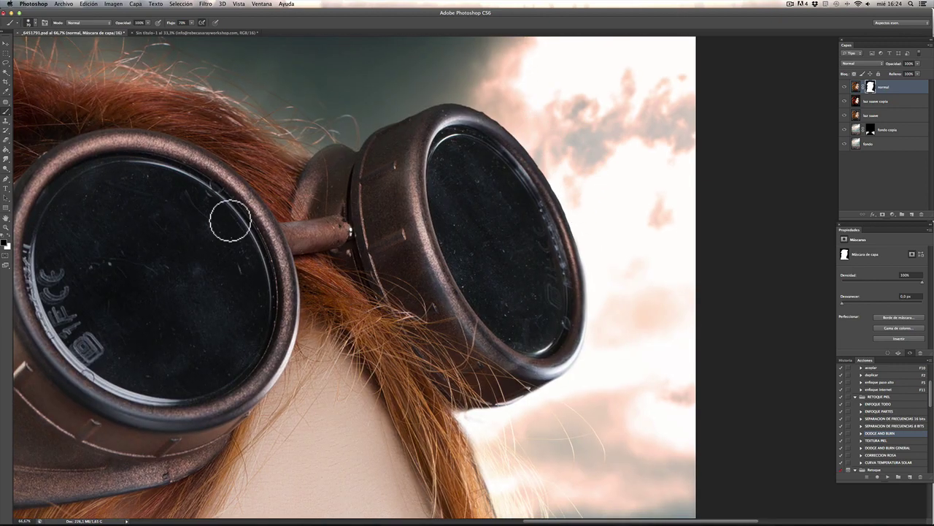
key(super+plus)
scroll(591, 248, up, 5)
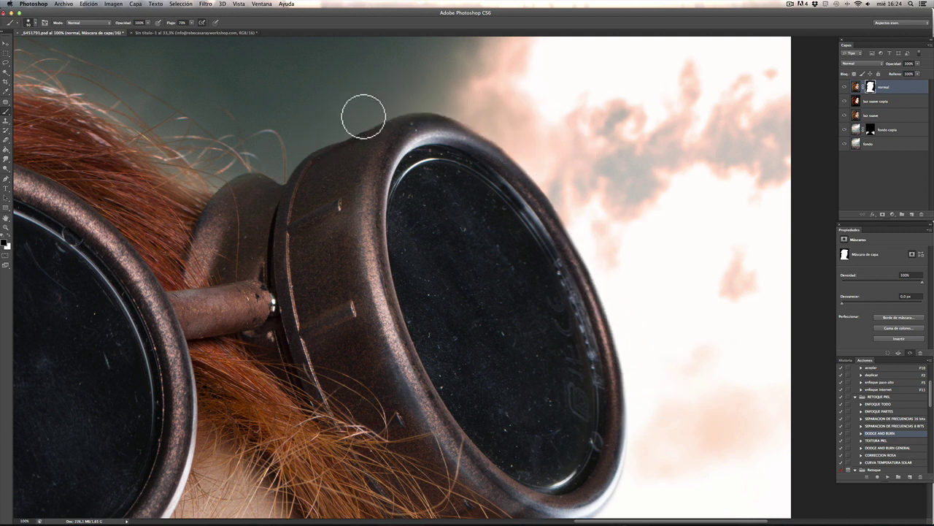
Step: Paint the mask along the goggle strap, then softly fade the goggle rim into the sky at 22% opacity
mouse_move(274, 176)
mouse_down()
mouse_move(235, 168)
mouse_move(261, 228)
mouse_up()
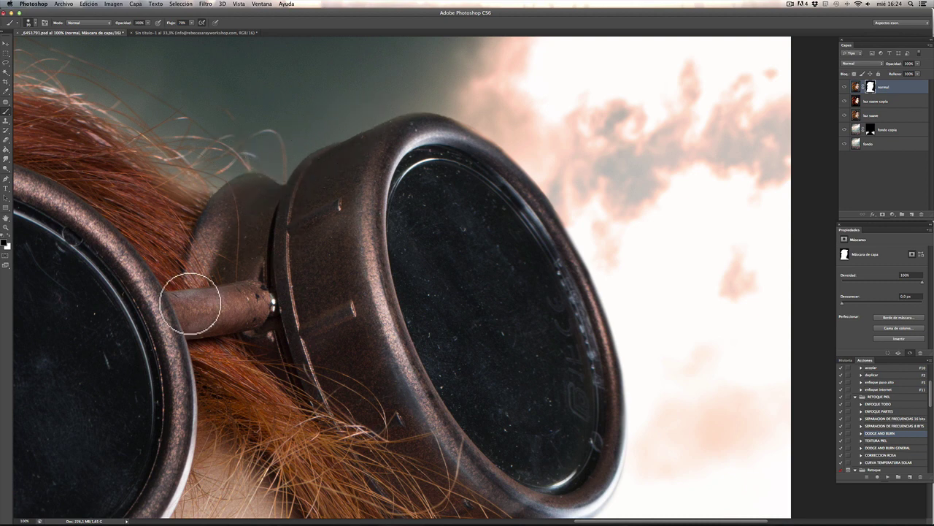
key(bracketright)
key(bracketright)
key(bracketright)
key(bracketright)
key(bracketright)
key(bracketright)
key(bracketright)
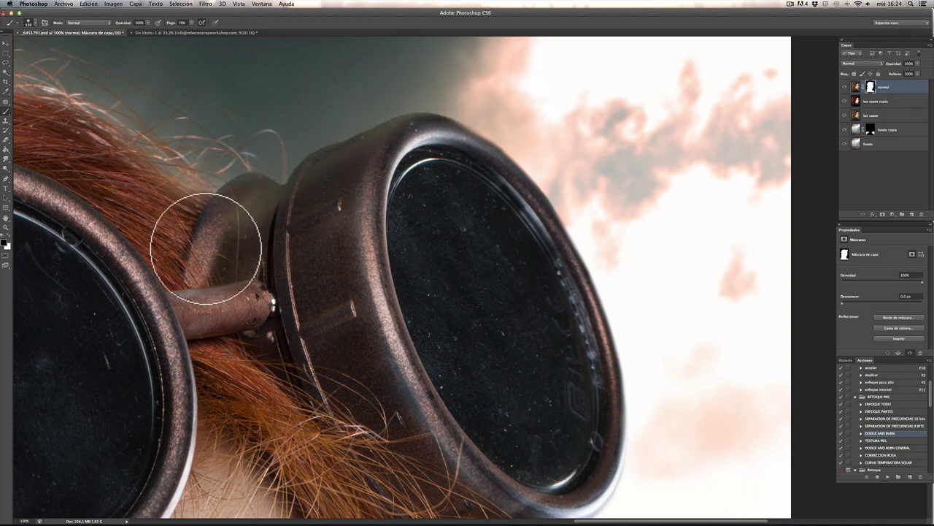
key(super+z)
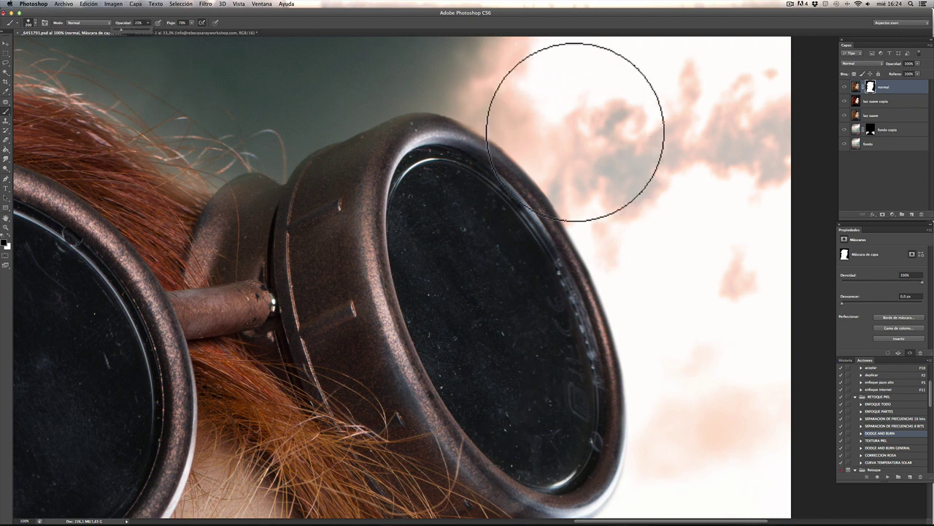
key(2)
key(2)
key(bracketleft)
mouse_move(455, 95)
mouse_down()
mouse_move(657, 353)
mouse_move(506, 122)
mouse_move(638, 305)
mouse_move(606, 318)
mouse_move(471, 143)
mouse_move(652, 402)
mouse_move(627, 330)
mouse_move(629, 489)
mouse_up()
scroll(647, 187, down, 5)
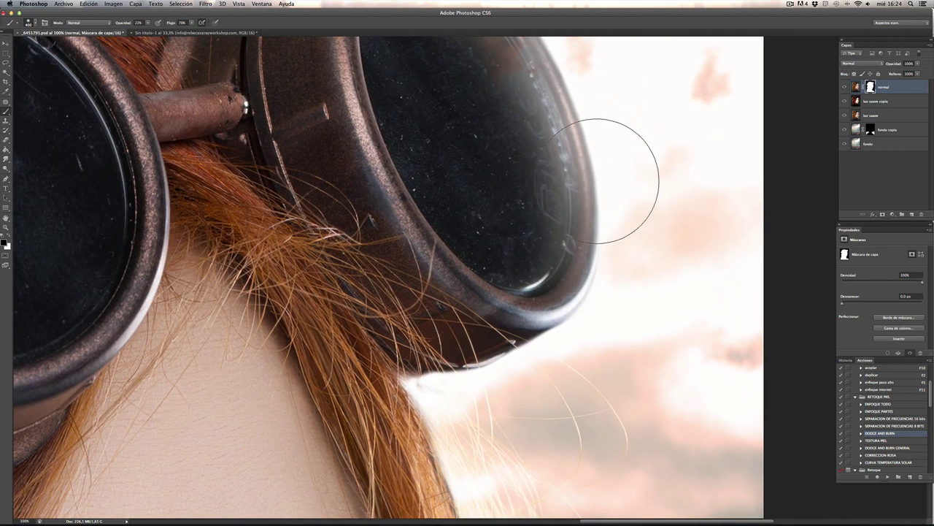
mouse_move(610, 238)
mouse_down()
mouse_move(590, 299)
mouse_move(544, 76)
mouse_move(529, 130)
mouse_move(546, 298)
mouse_up()
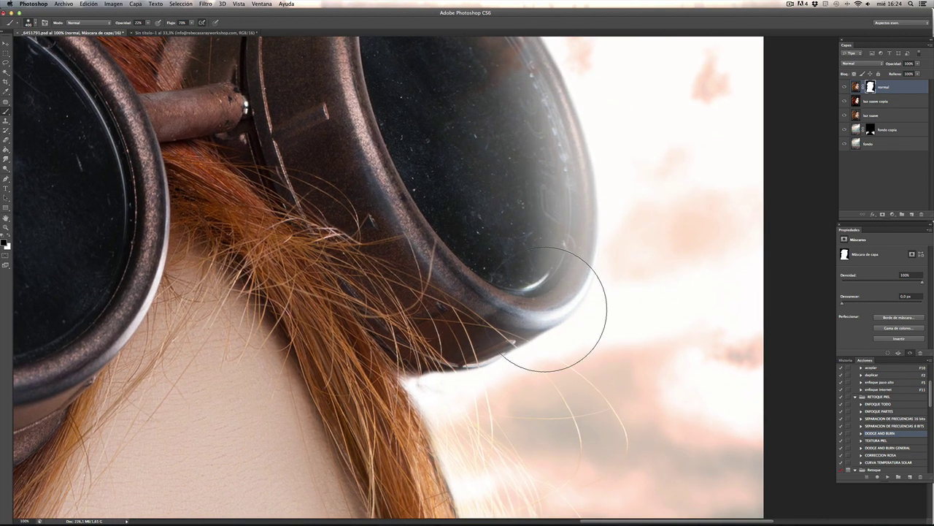
drag(520, 418, 591, 263)
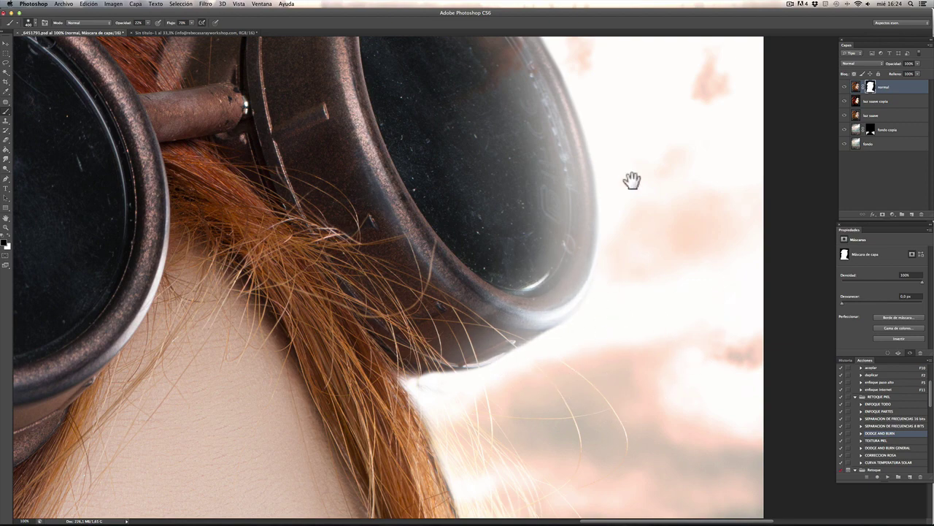
Step: Soften the white patch beside the hair strands and widen the glow along the goggle edge
mouse_move(632, 182)
mouse_down()
mouse_move(669, 333)
mouse_move(666, 140)
mouse_up()
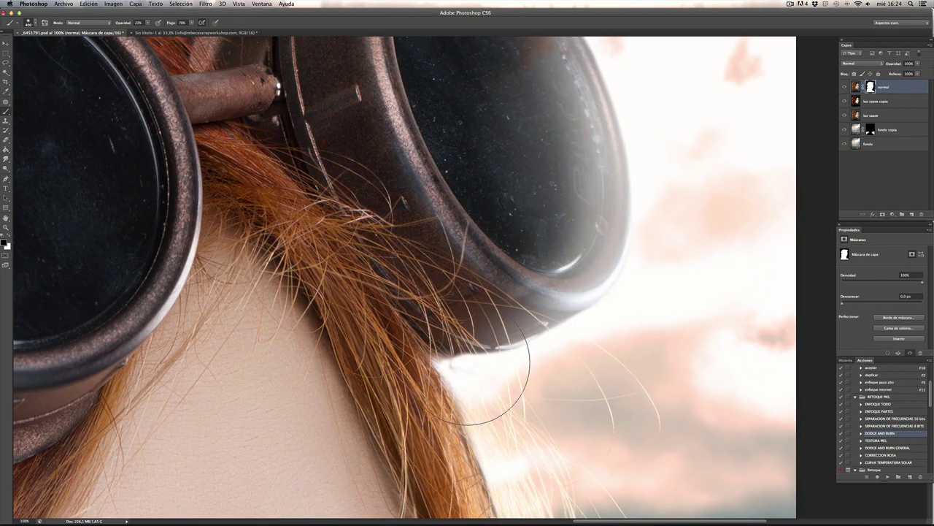
drag(570, 462, 542, 258)
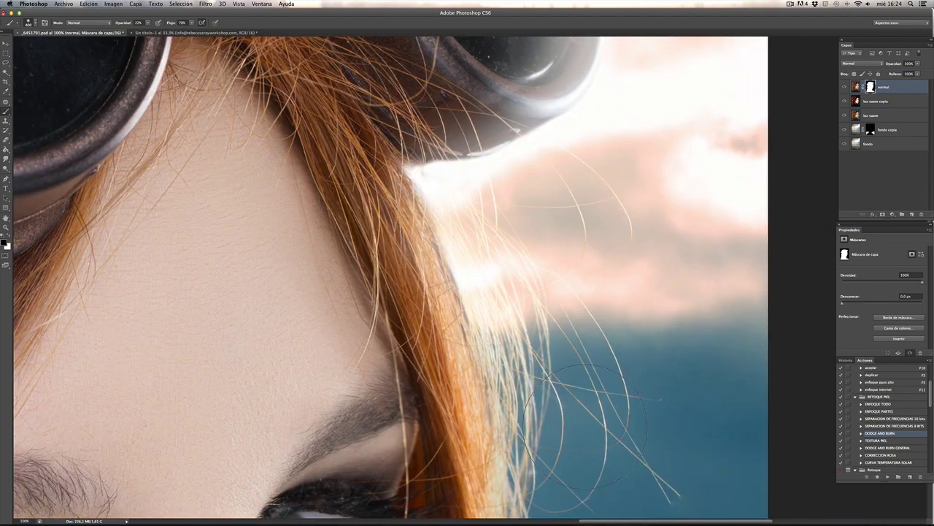
mouse_move(453, 255)
mouse_down()
mouse_move(444, 234)
mouse_move(484, 359)
mouse_move(467, 311)
mouse_up()
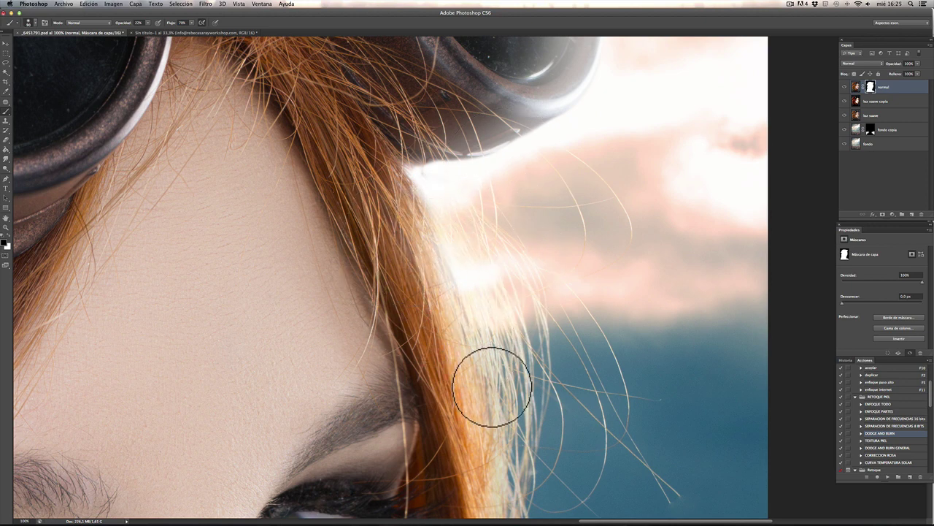
key(bracketright)
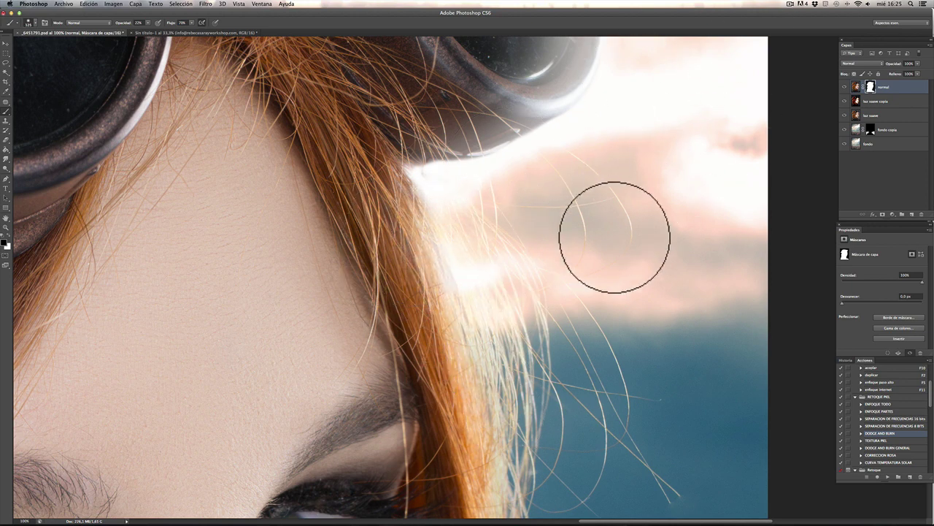
mouse_move(543, 183)
mouse_down()
mouse_move(438, 169)
mouse_move(501, 153)
mouse_move(463, 167)
mouse_up()
key(bracketleft)
mouse_move(678, 132)
mouse_down()
mouse_move(630, 292)
mouse_move(589, 285)
mouse_up()
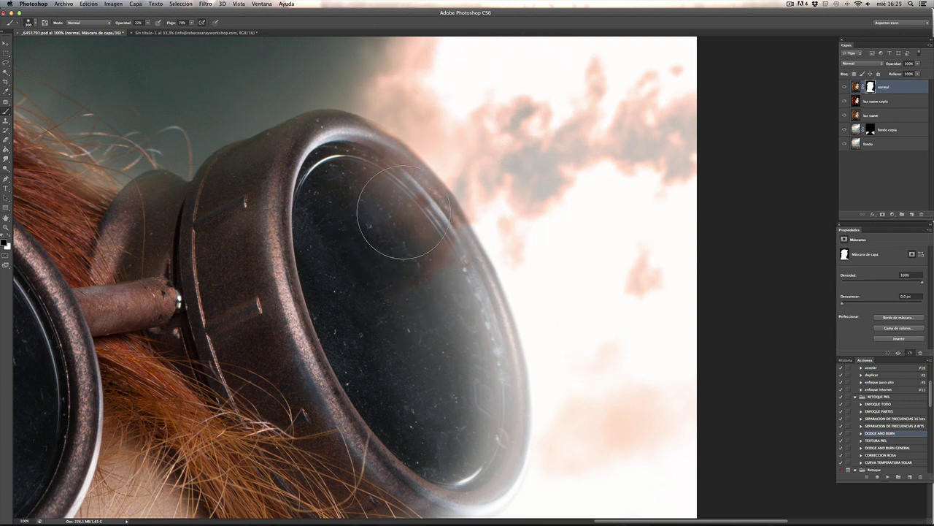
click(909, 137)
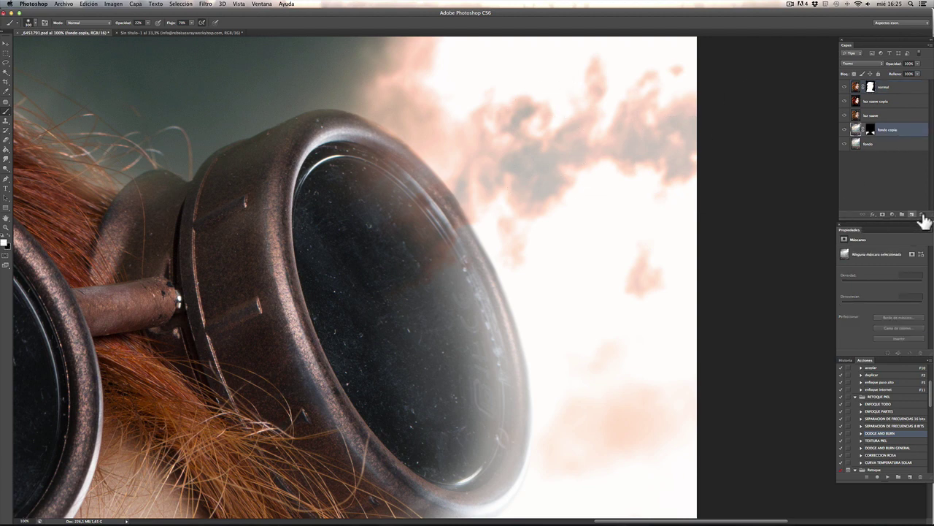
Step: Add a new layer above fondo copia, sample a pale peach foreground colour, and set 90% opacity
click(911, 214)
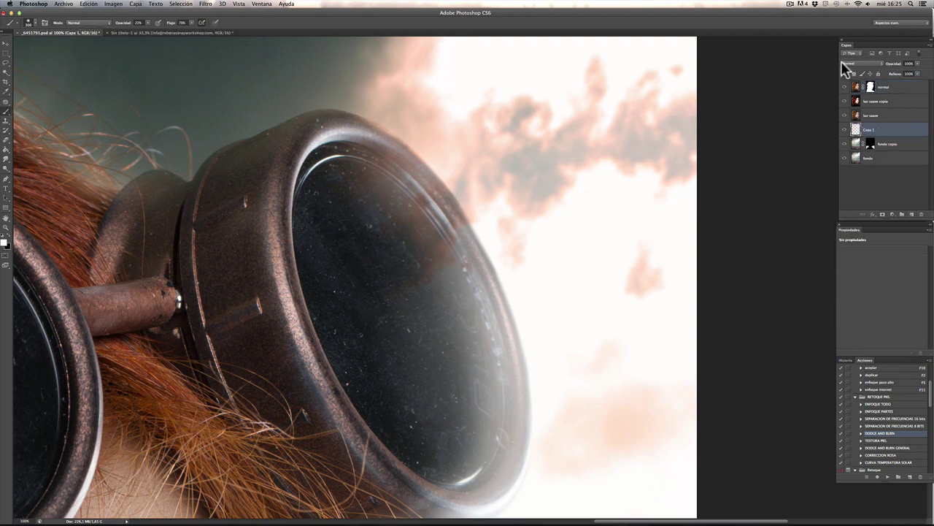
click(5, 243)
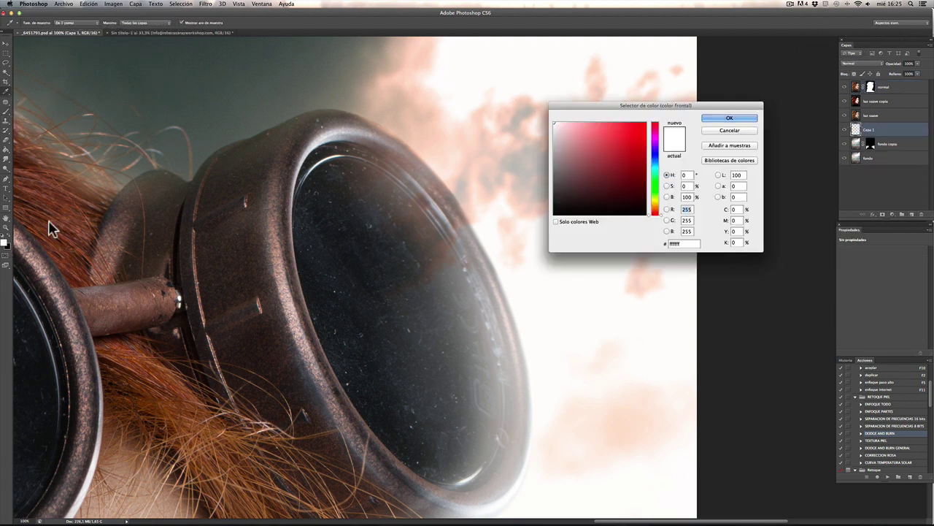
click(534, 268)
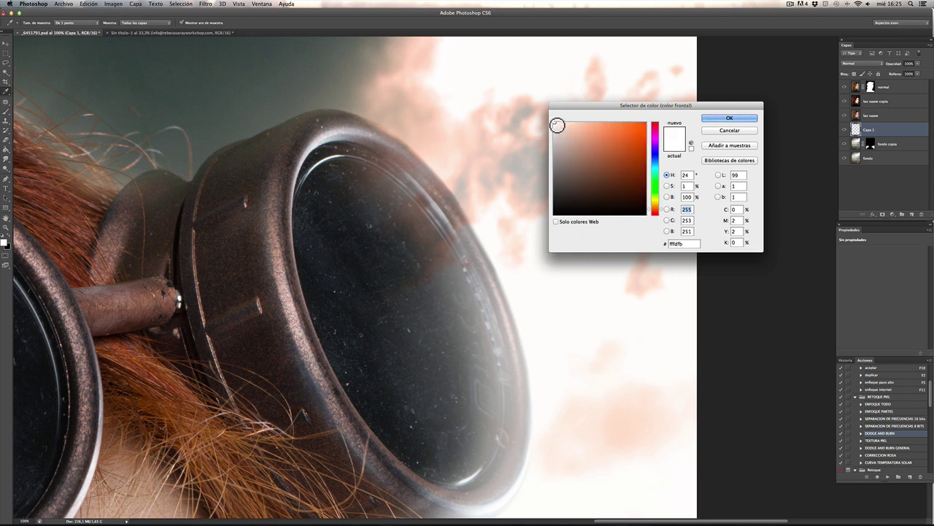
click(717, 120)
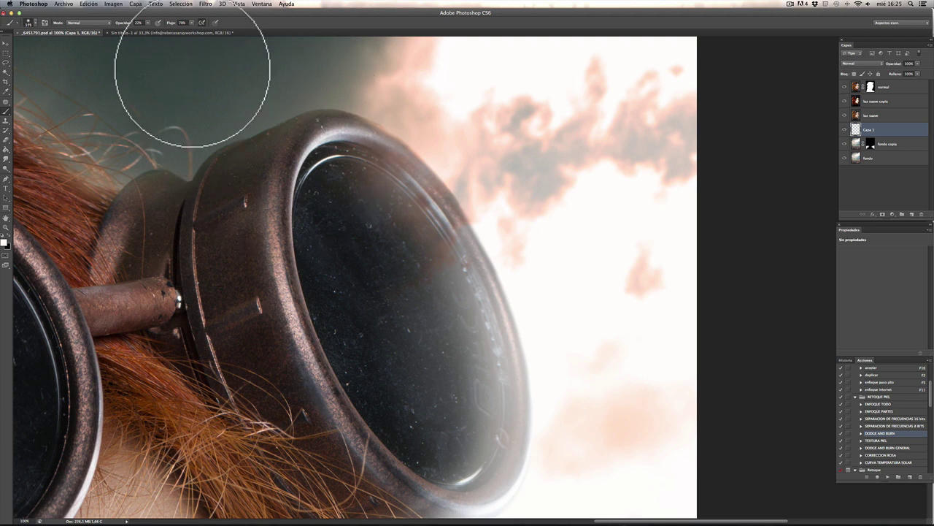
key(9)
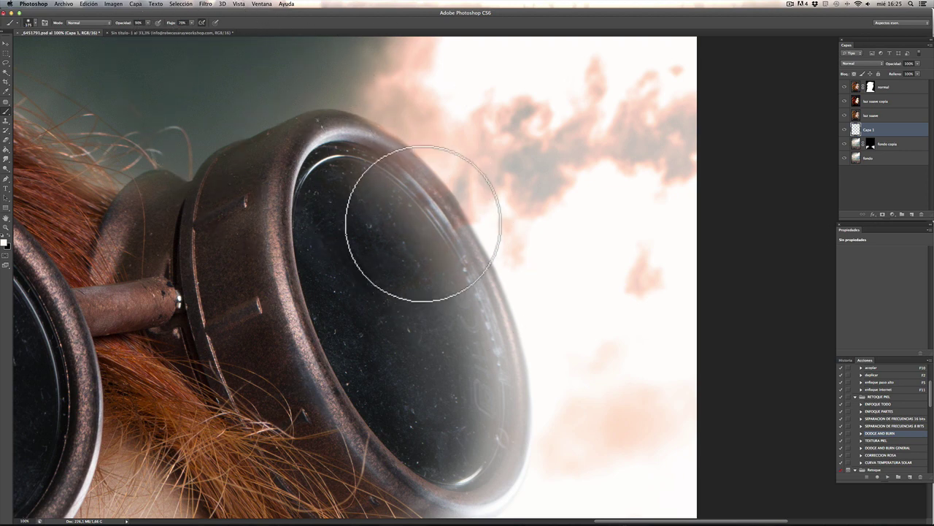
Step: Paint a soft peach glow over the upper goggle glass, the lower rim and the right rim
drag(424, 215, 370, 162)
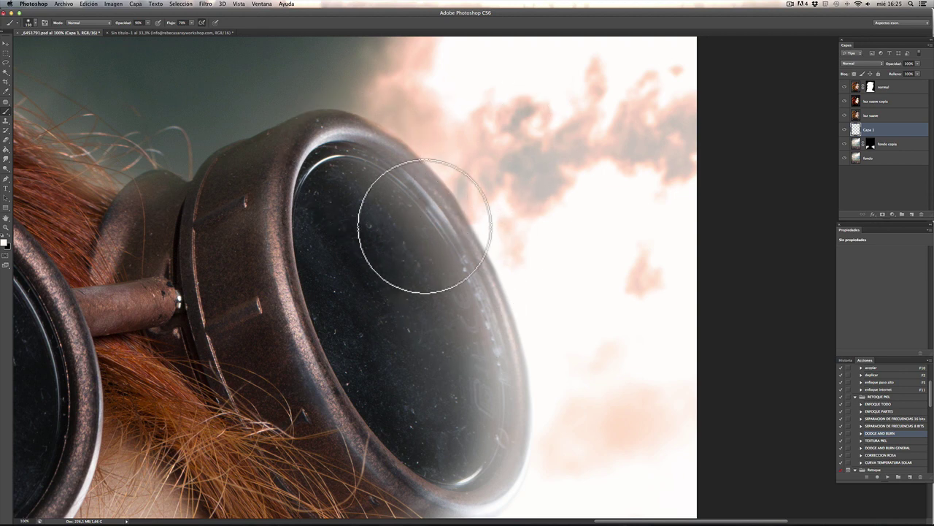
key(bracketleft)
key(bracketleft)
key(bracketleft)
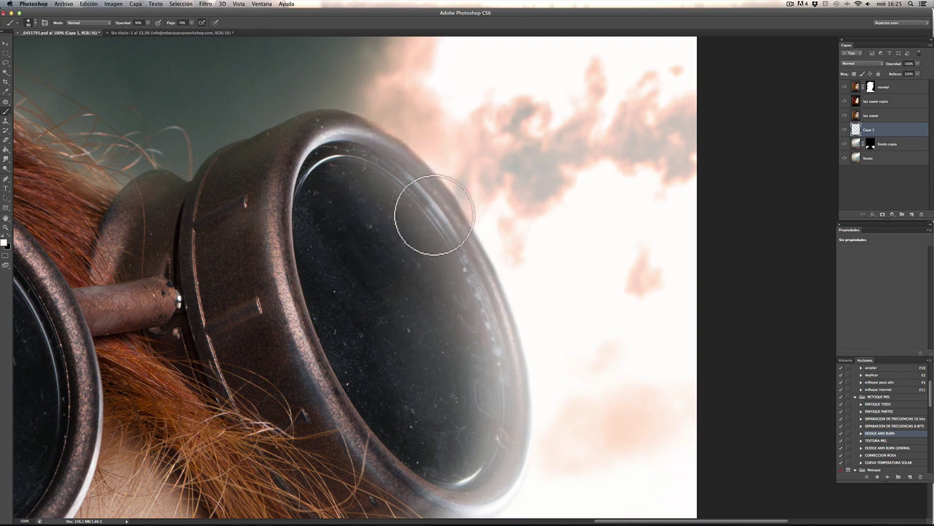
key(bracketright)
key(bracketright)
key(bracketright)
key(bracketright)
key(bracketright)
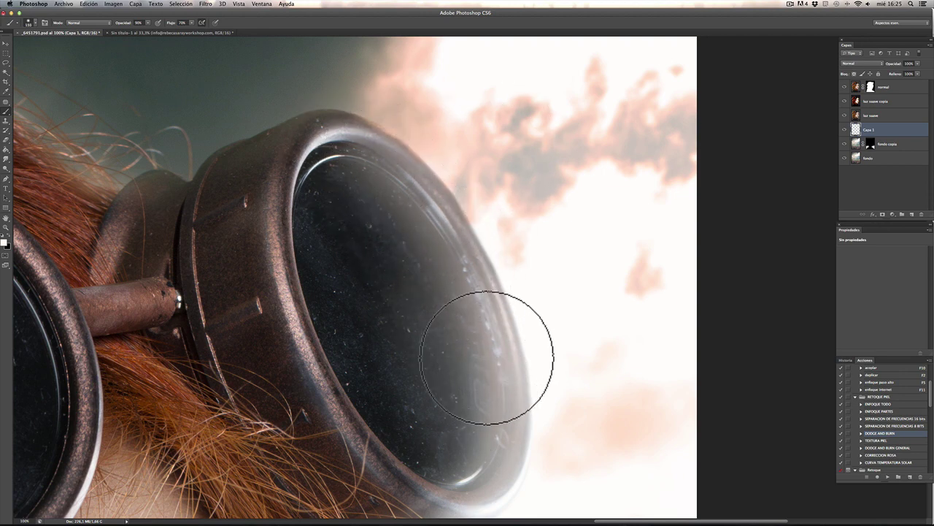
mouse_move(551, 437)
mouse_down()
mouse_move(538, 171)
mouse_move(440, 234)
mouse_up()
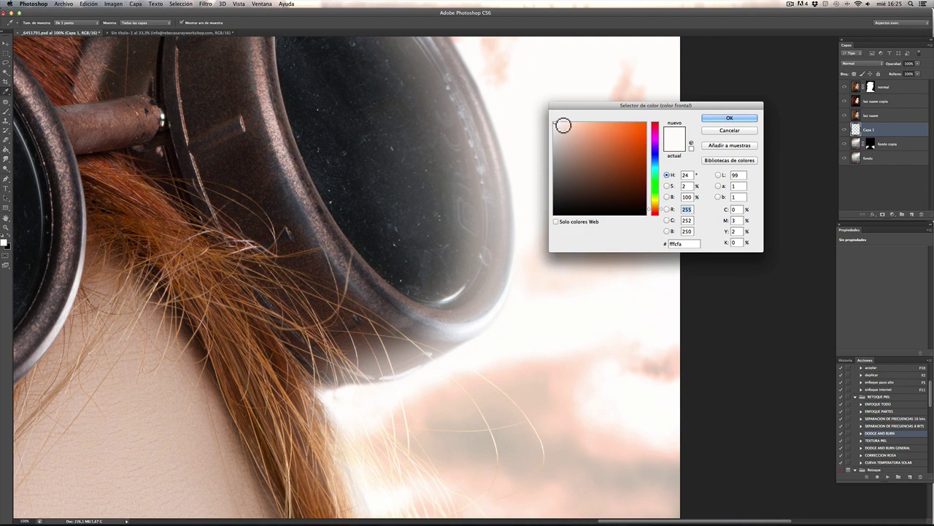
key(Return)
drag(362, 421, 335, 380)
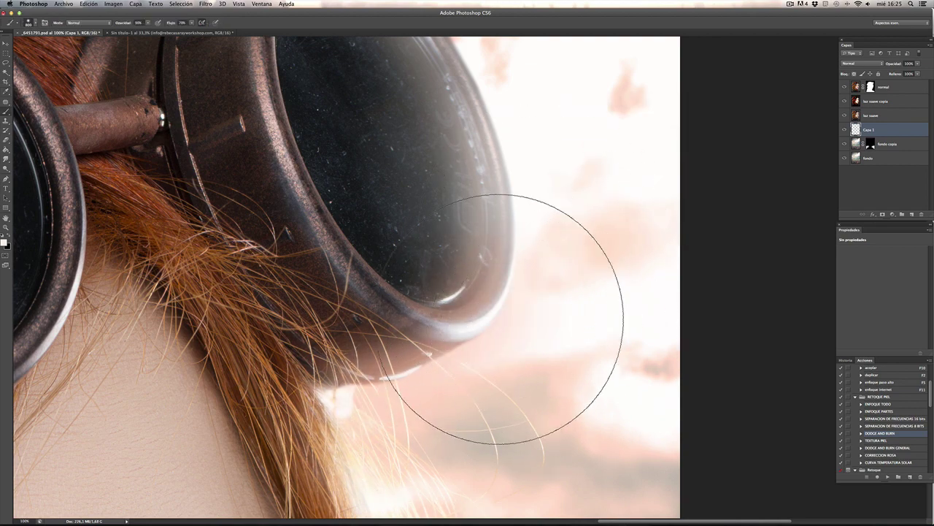
key(super+minus)
key(super+minus)
click(509, 268)
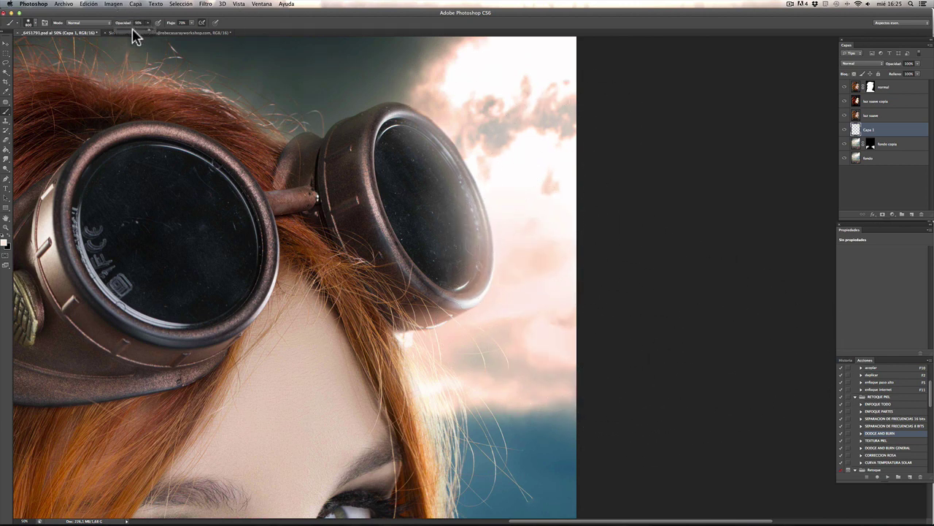
key(bracketright)
key(bracketright)
key(bracketright)
Step: Add peach beside the goggle, compare layer visibility, and zoom to 200% on the hair's bright spot
click(541, 188)
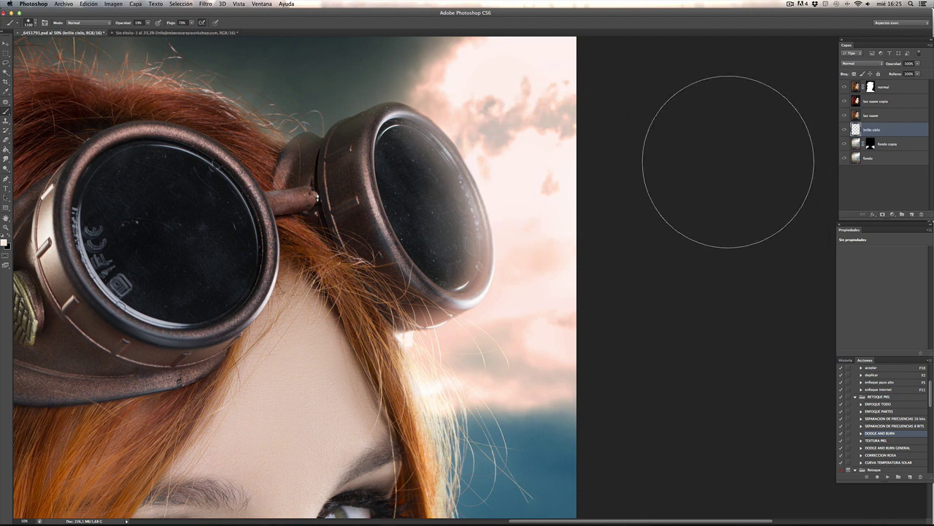
click(845, 130)
click(845, 130)
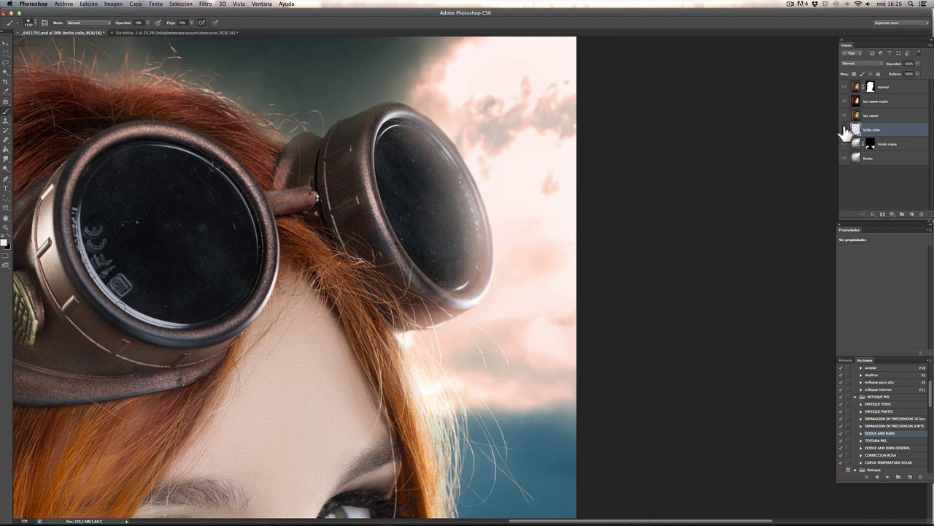
click(846, 86)
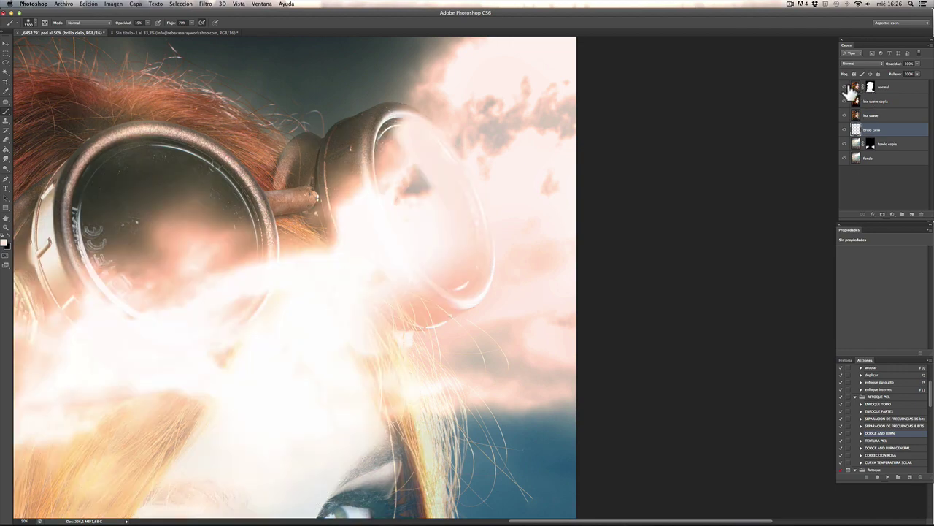
click(846, 87)
click(847, 88)
click(846, 88)
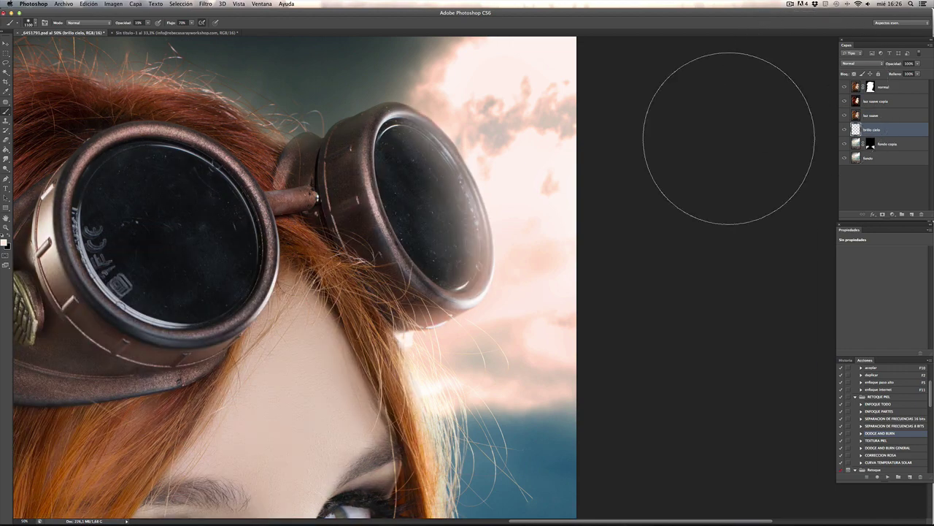
key(super+plus)
key(super+plus)
key(super+plus)
key(super+plus)
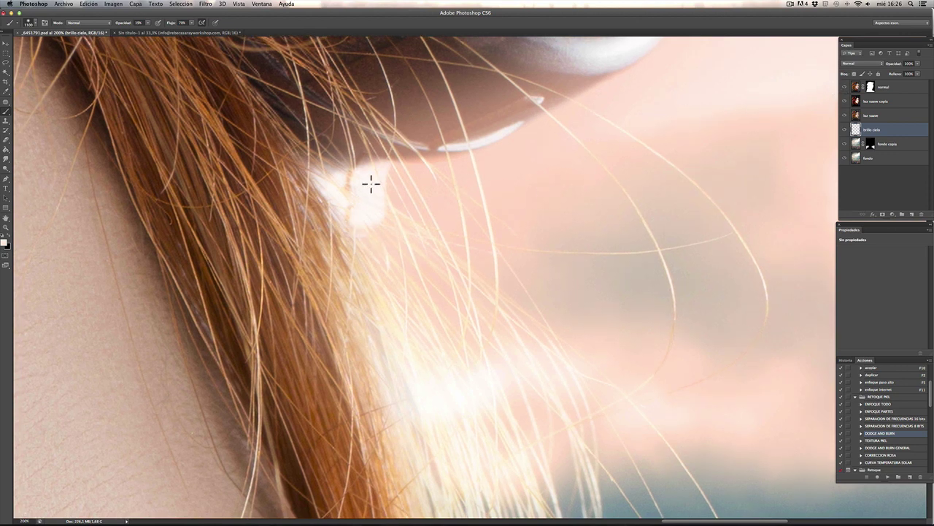
Step: Compare the normal layer on and off, then set luz suave copia's blend mode to Normal
click(847, 88)
click(848, 87)
click(884, 101)
click(869, 115)
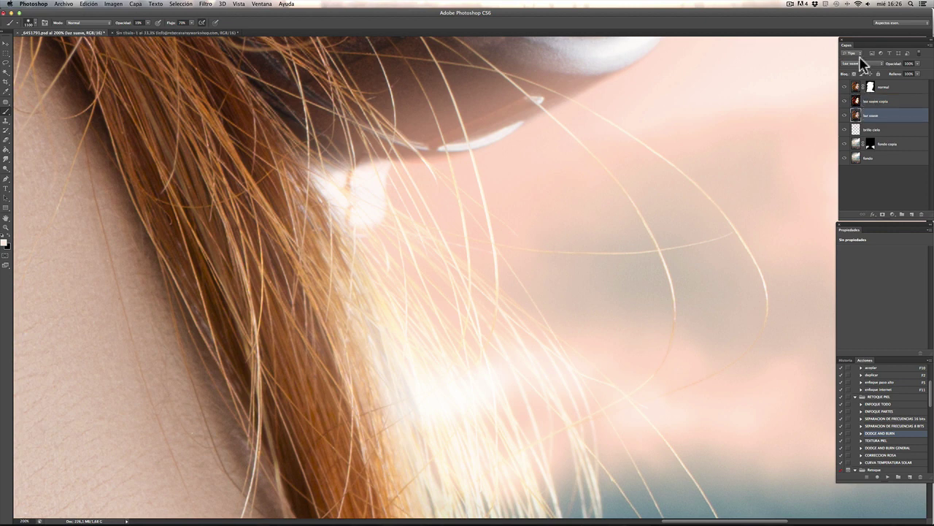
click(860, 63)
click(909, 93)
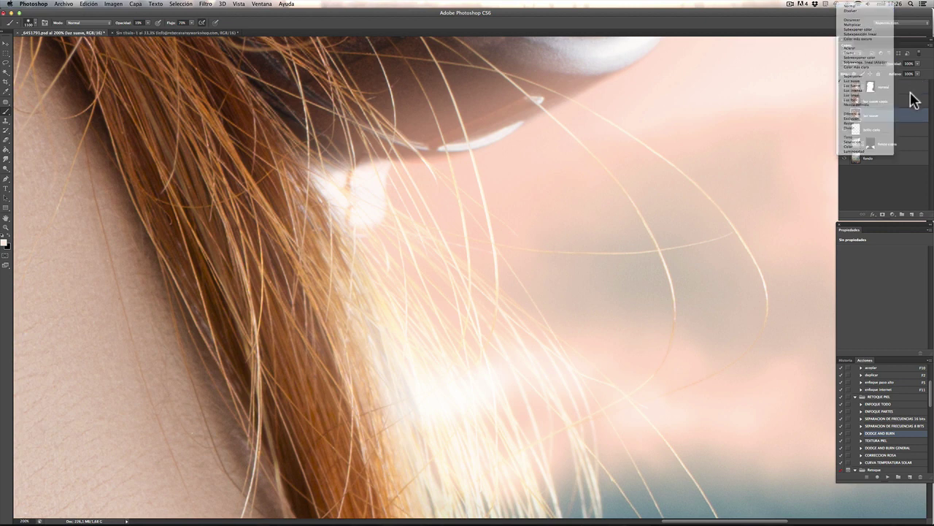
click(909, 101)
click(860, 66)
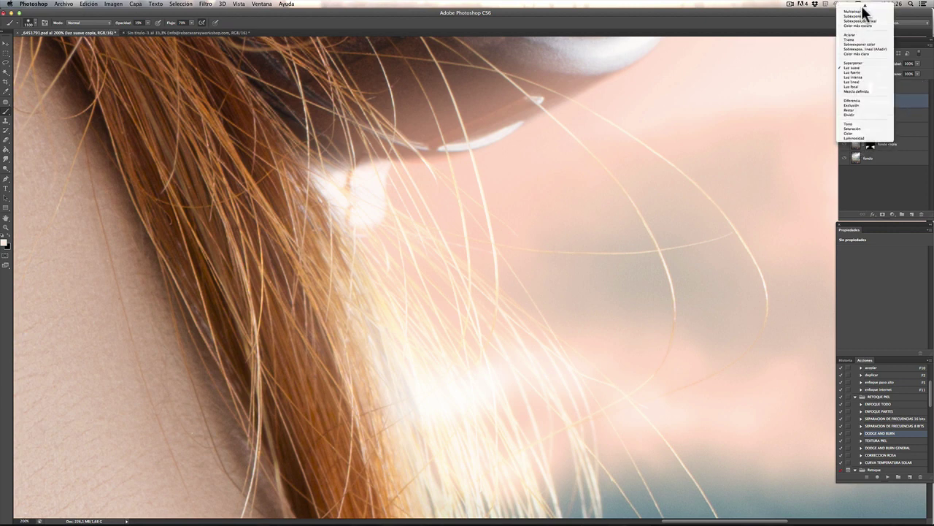
click(858, 9)
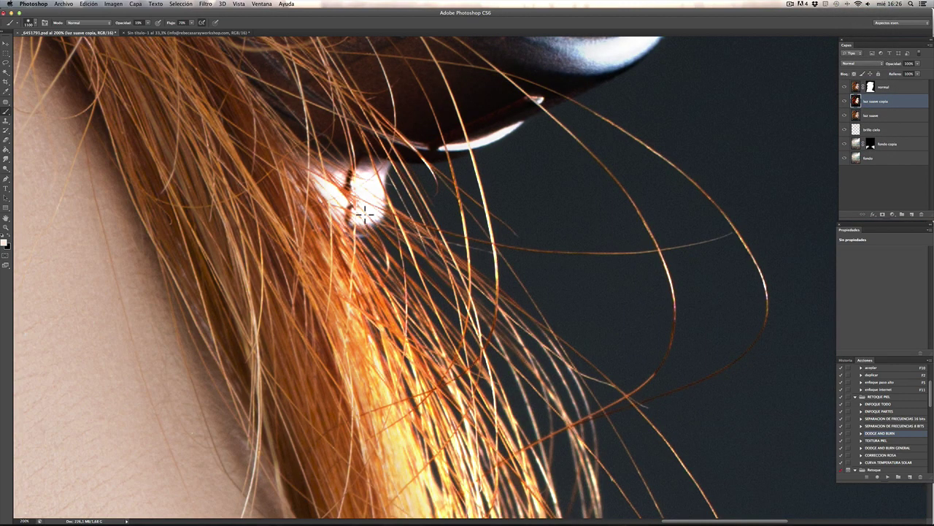
Step: Compare luz suave copia on and off, then return it to Luz suave blending
drag(443, 246, 509, 360)
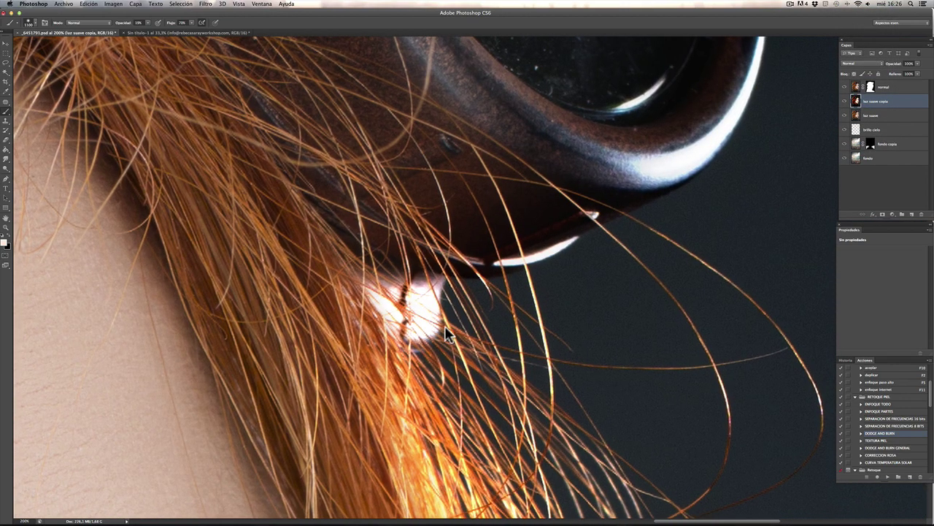
click(847, 103)
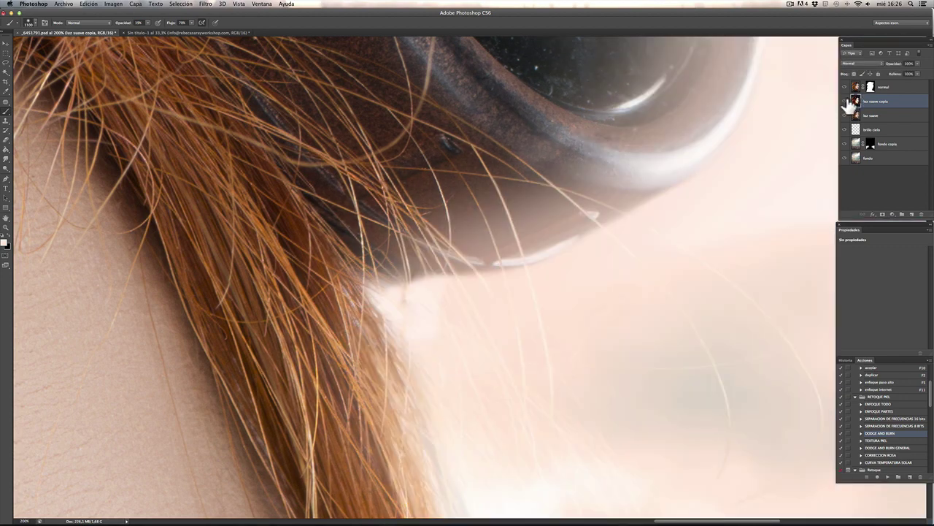
click(846, 102)
click(856, 62)
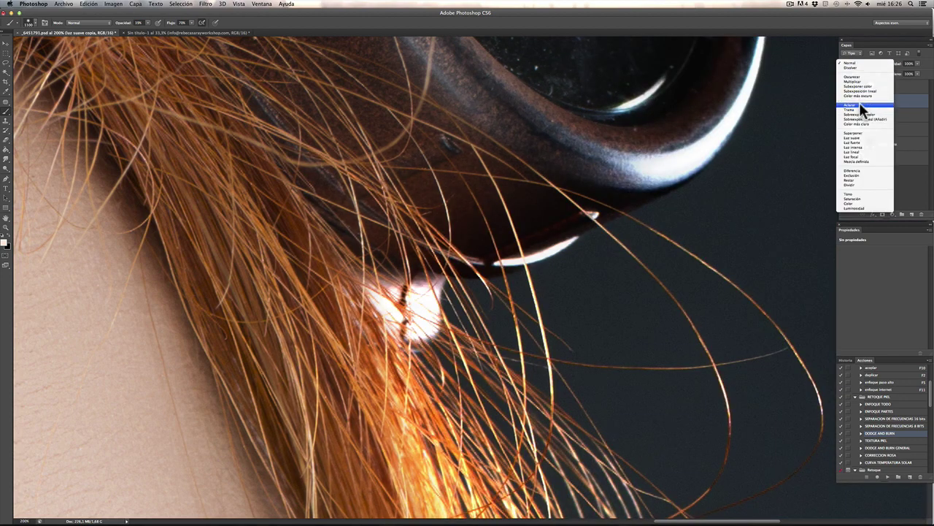
click(857, 137)
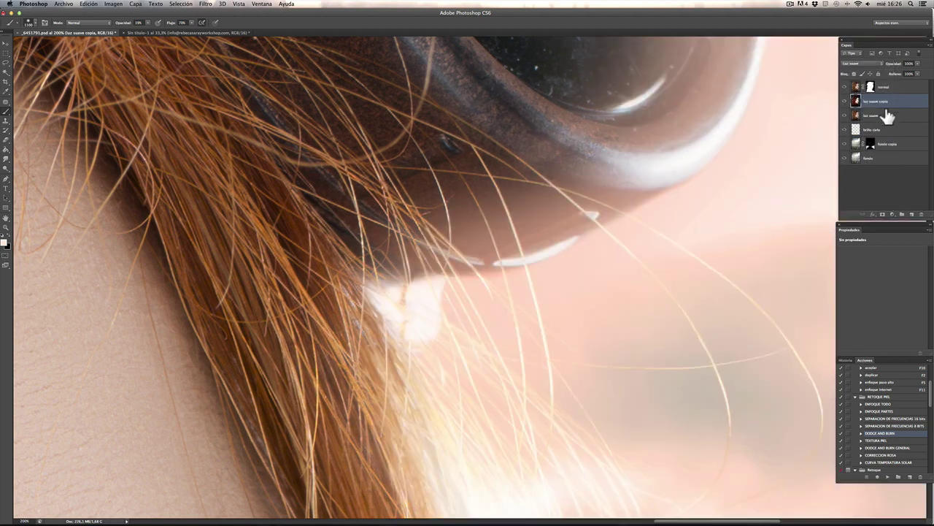
Step: Add a white layer mask to luz suave copia and set the brush to about 170 px at 59% opacity
click(883, 214)
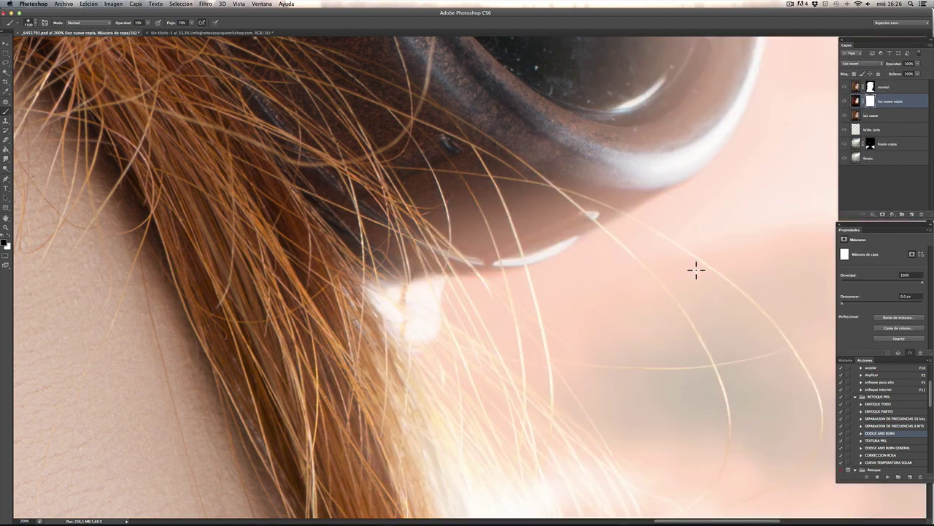
key(bracketleft)
key(bracketleft)
key(bracketleft)
key(bracketleft)
key(bracketleft)
key(bracketleft)
key(bracketleft)
key(bracketleft)
key(bracketleft)
key(bracketleft)
key(bracketleft)
key(bracketleft)
key(5)
key(9)
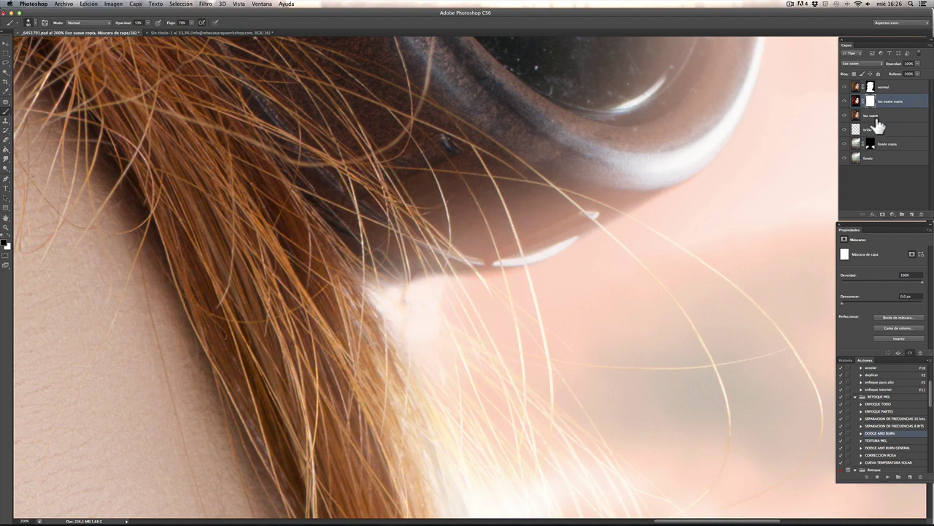
click(873, 115)
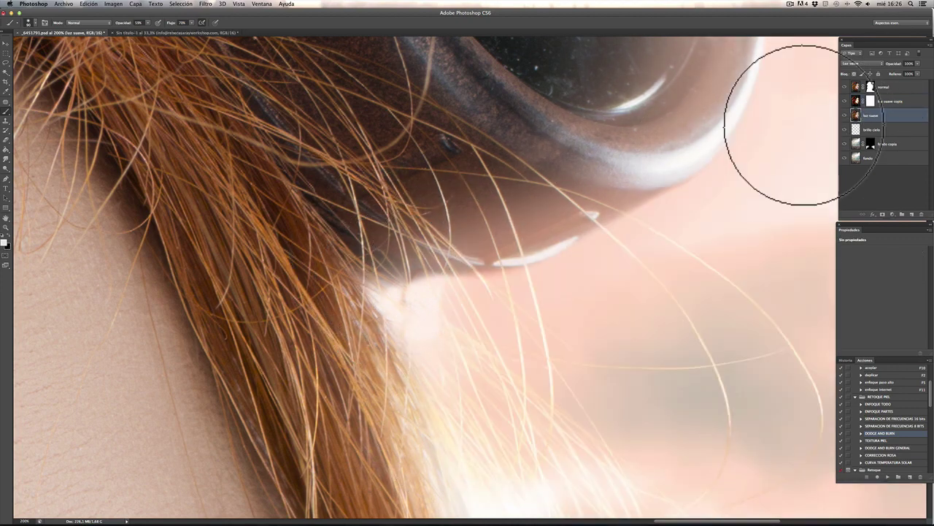
key(super+minus)
key(super+minus)
key(super+minus)
key(super+minus)
key(super+minus)
key(super+minus)
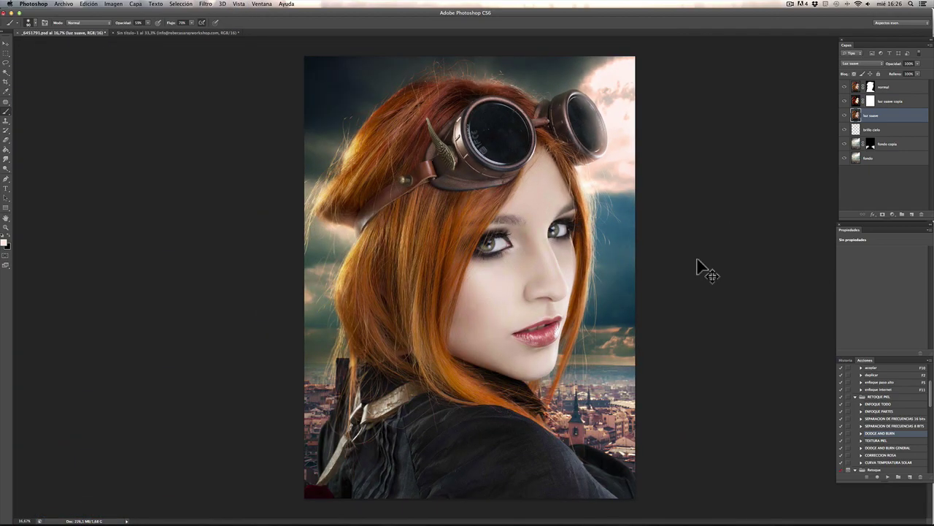
Step: Zoom in to inspect the goggles and hair, then zoom back out to the whole portrait
key(super+plus)
key(super+plus)
key(super+plus)
scroll(567, 219, up, 5)
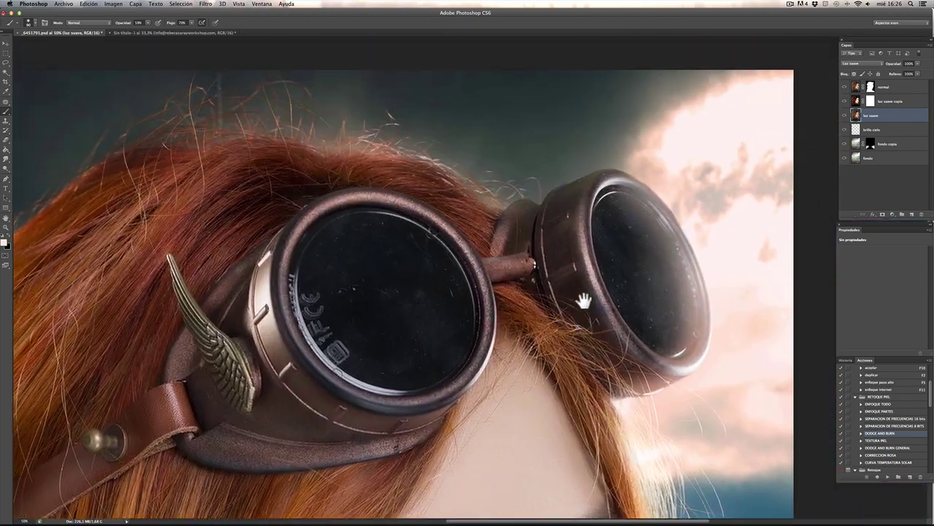
scroll(584, 301, right, 2)
scroll(531, 380, down, 8)
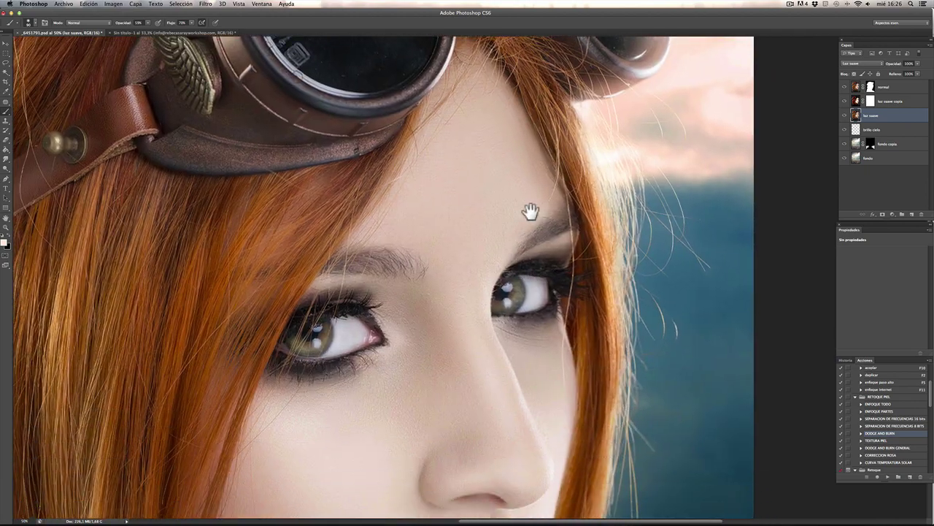
scroll(533, 240, down, 10)
key(super+minus)
key(super+minus)
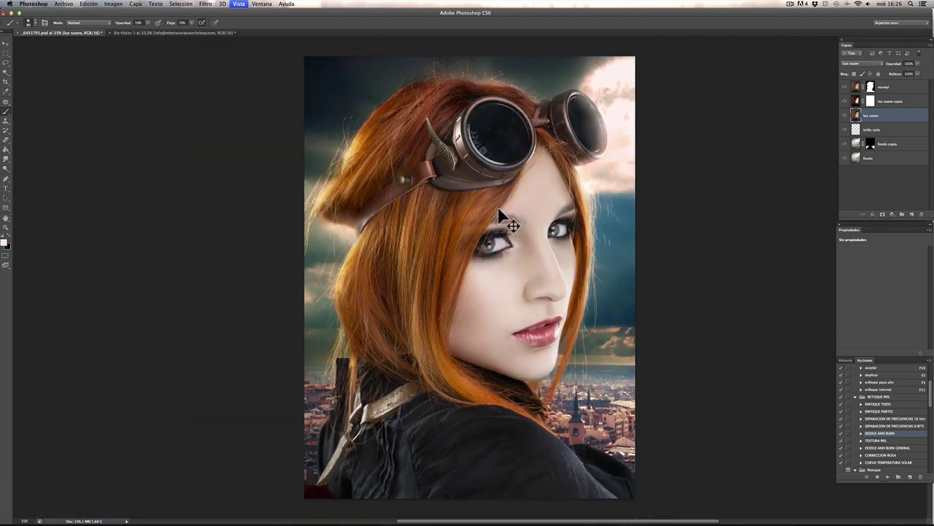
Step: Add a Filtro de fotografía adjustment layer above the normal layer and nudge its density up slightly
click(909, 87)
click(893, 216)
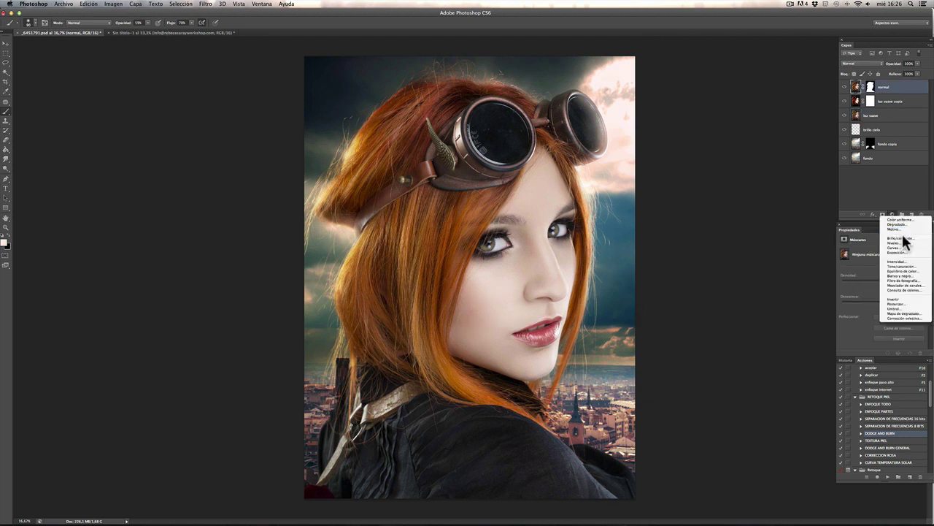
click(902, 280)
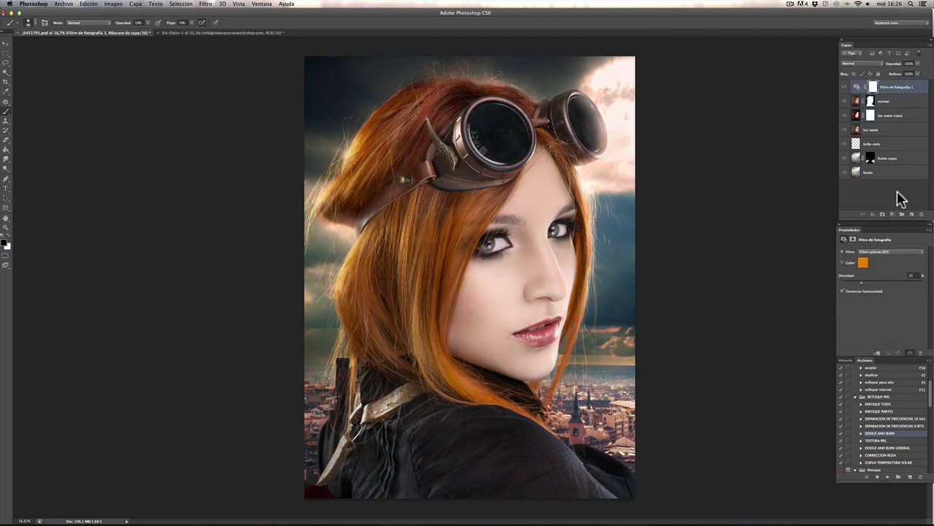
drag(866, 282, 859, 282)
Step: Zoom in and pan over the hair, goggle strap and lenses to inspect the warming
key(super+plus)
key(super+plus)
key(super+plus)
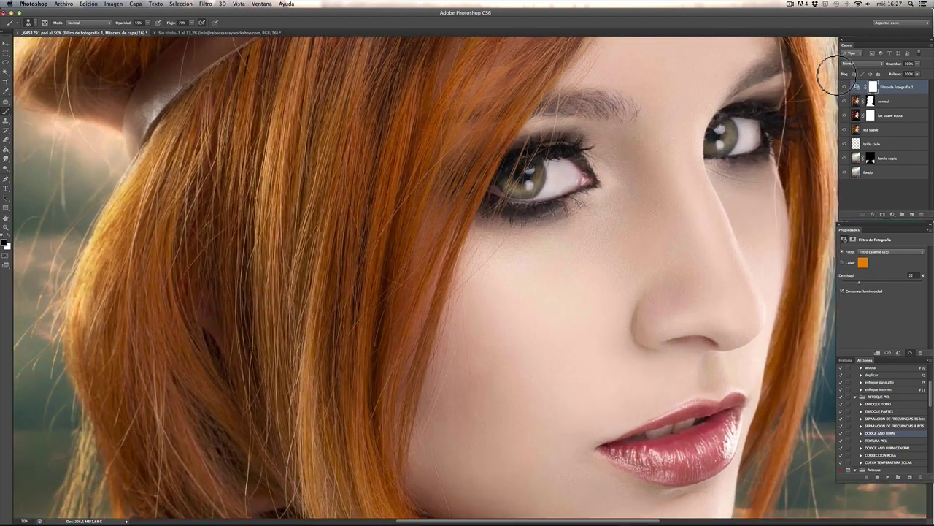
drag(438, 263, 458, 256)
drag(484, 210, 478, 259)
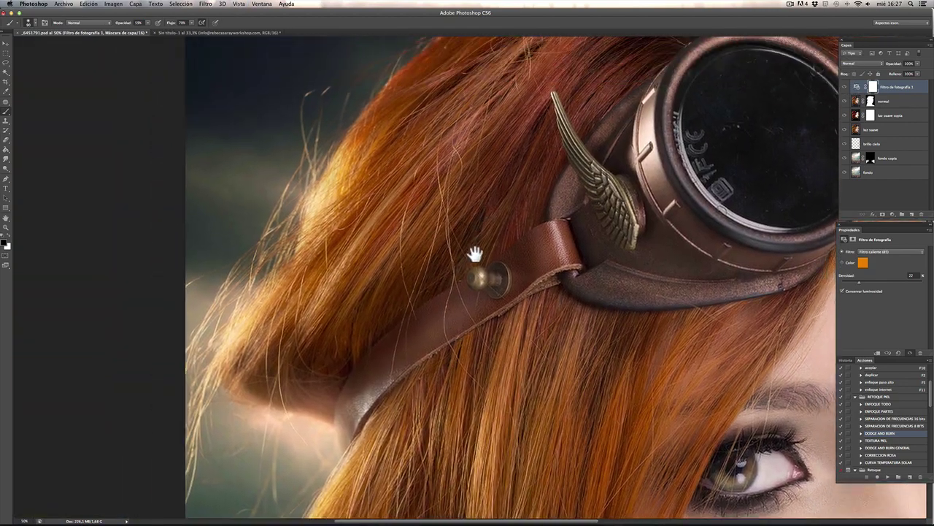
drag(559, 81, 517, 187)
mouse_move(563, 135)
mouse_down()
mouse_move(513, 220)
mouse_move(419, 211)
mouse_up()
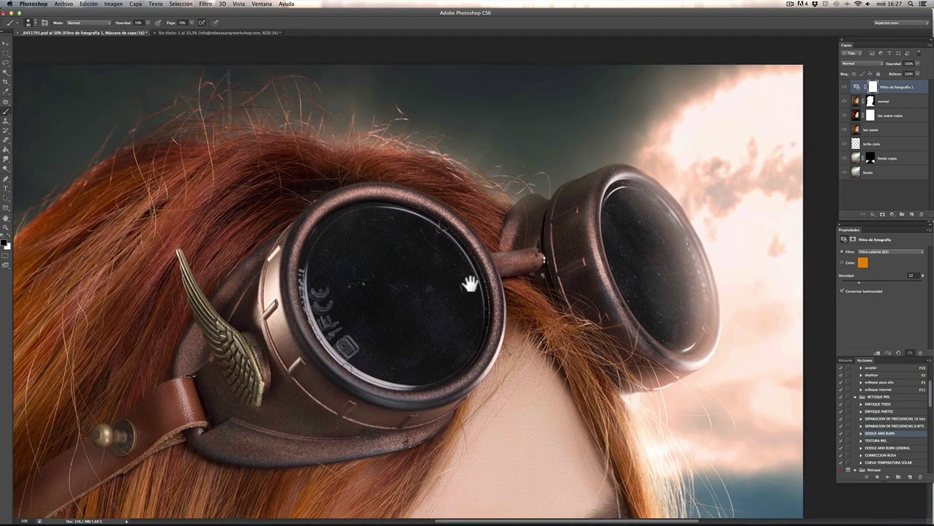
drag(471, 273, 401, 224)
scroll(400, 224, down, 15)
scroll(401, 224, right, 4)
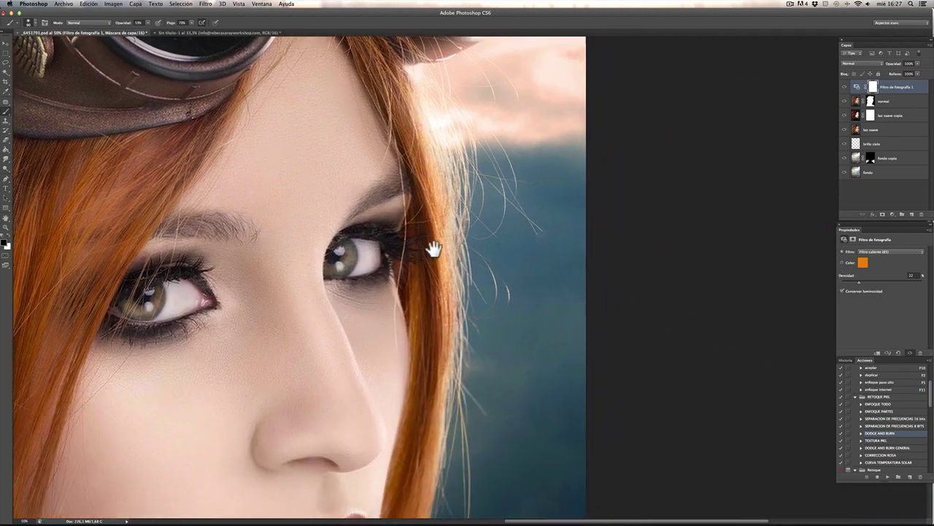
scroll(440, 272, down, 10)
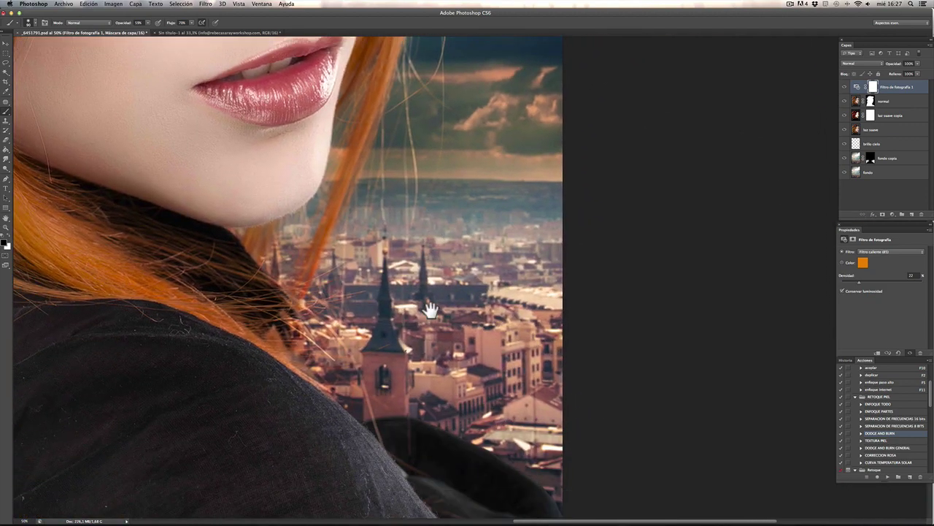
scroll(386, 329, left, 3)
scroll(396, 281, left, 10)
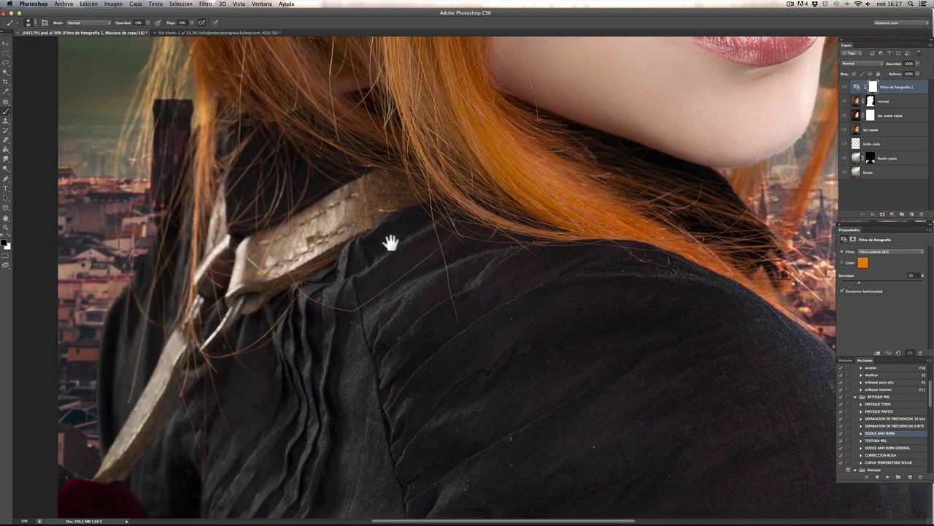
scroll(503, 223, right, 10)
Step: Finish panning across the portrait, then select both the background copy and original background layers
scroll(504, 223, up, 2)
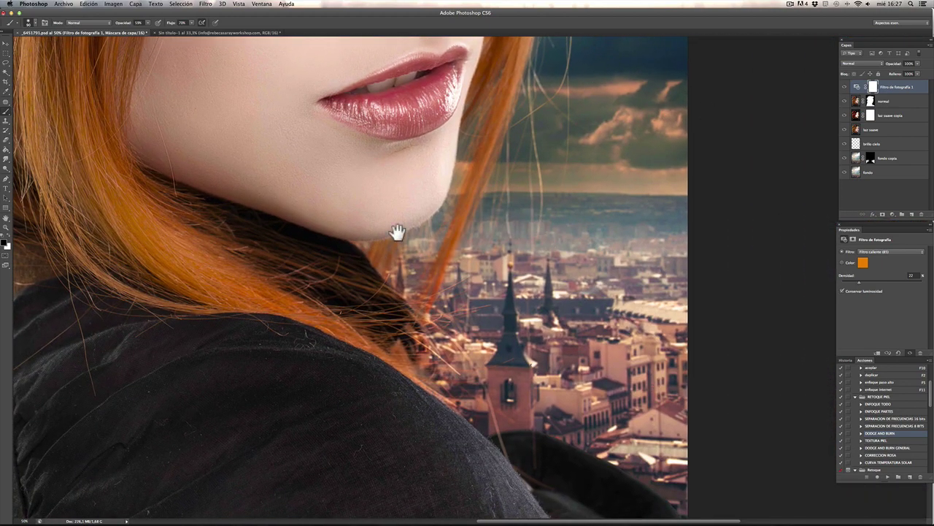
scroll(397, 232, up, 6)
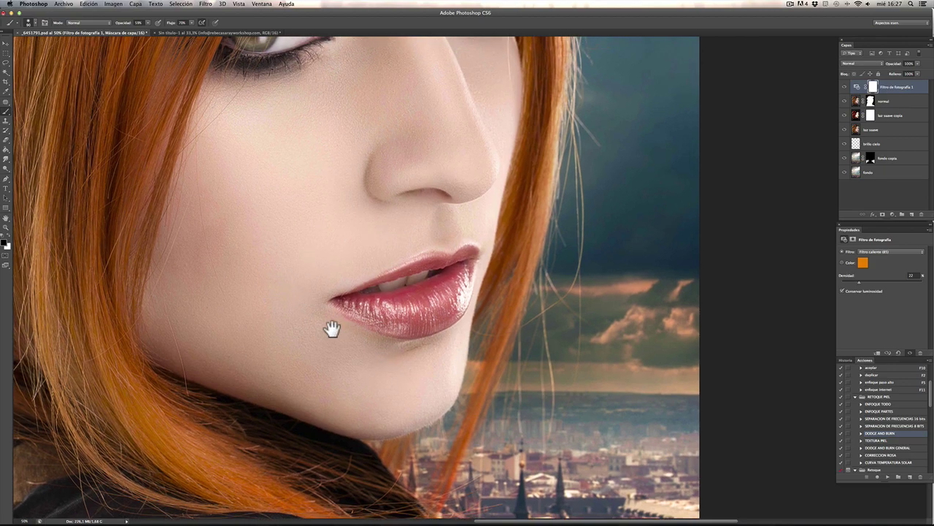
scroll(332, 329, up, 15)
scroll(333, 329, left, 8)
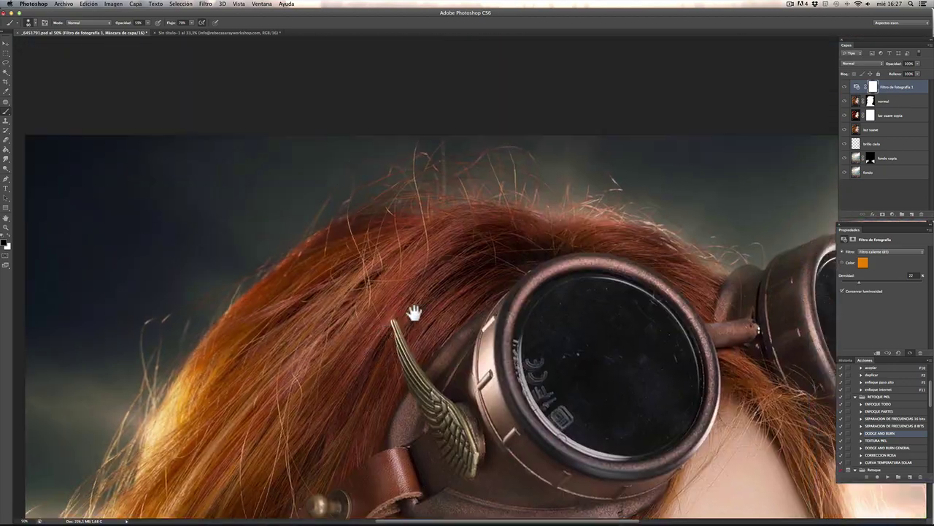
scroll(413, 312, right, 8)
scroll(295, 161, down, 8)
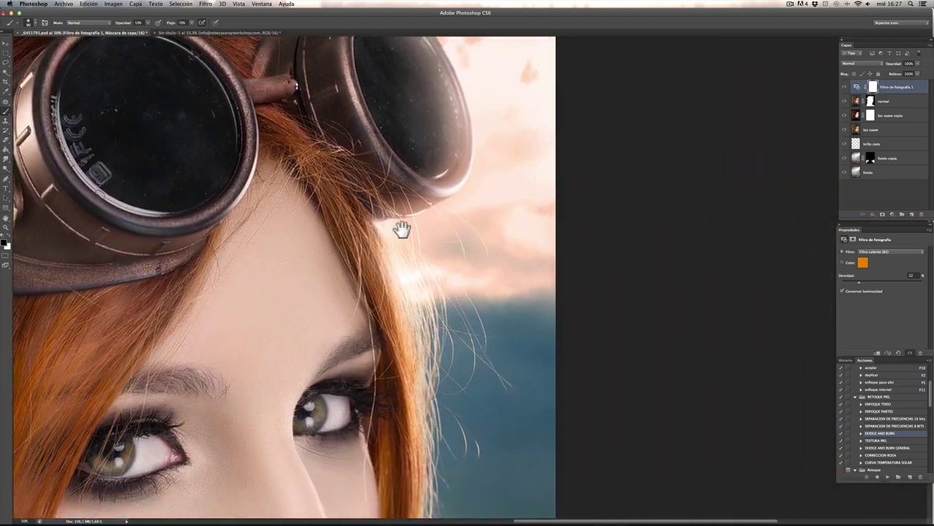
scroll(401, 229, down, 10)
scroll(532, 329, left, 5)
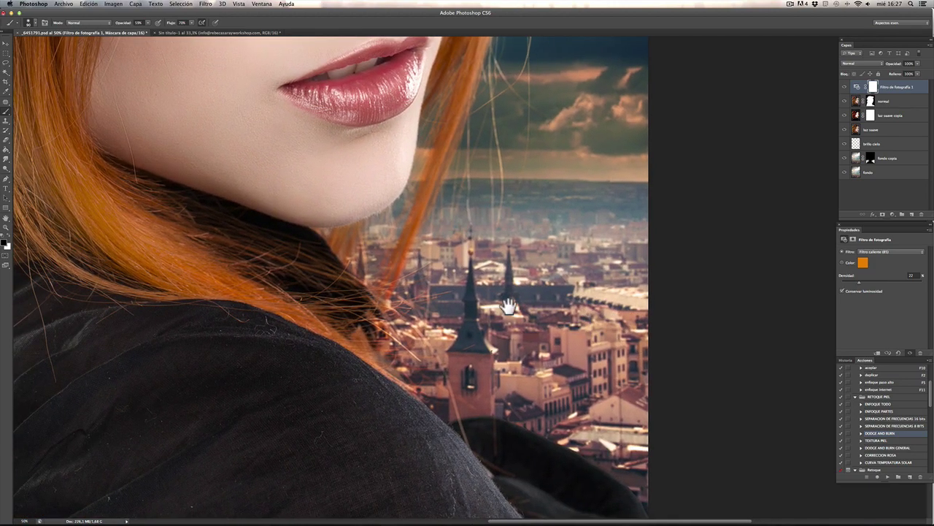
scroll(509, 307, up, 15)
scroll(509, 307, left, 6)
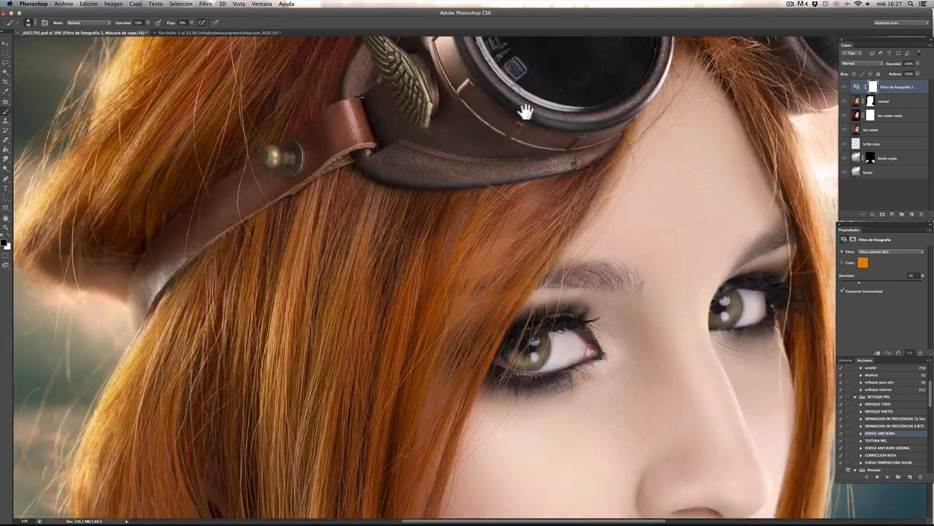
scroll(511, 124, down, 12)
scroll(476, 146, left, 4)
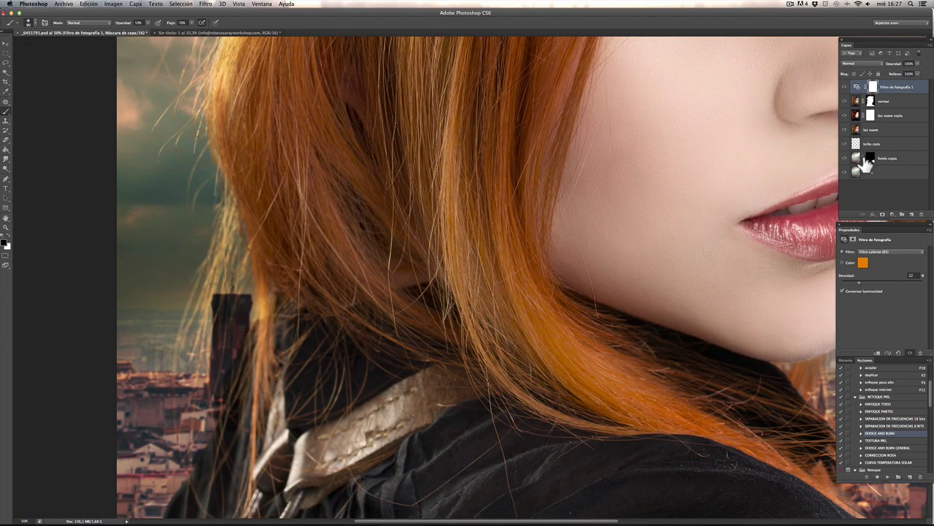
click(869, 160)
shift+click(873, 173)
Step: Merge the two background layers with Combinar capas and duplicate the merged layer
right_click(873, 173)
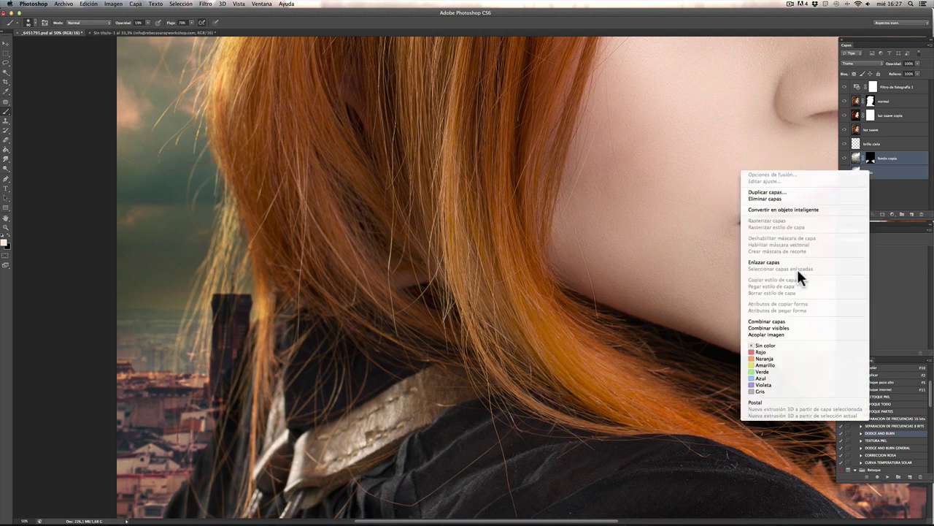
click(777, 322)
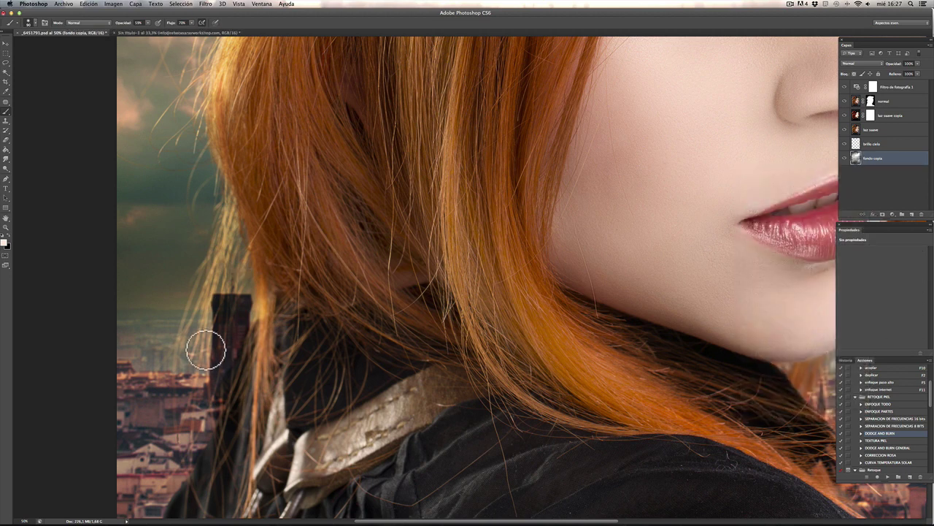
key(super+j)
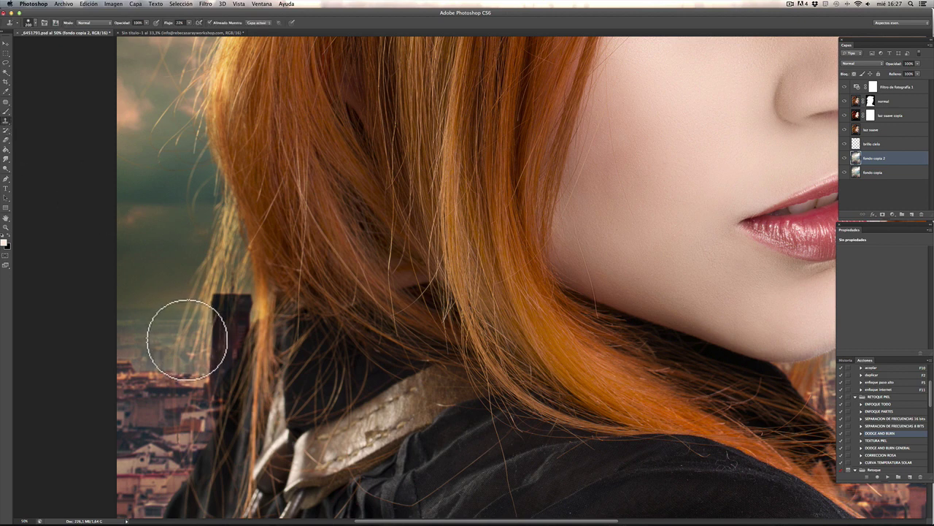
Step: Clone sky over the dark tower beside her shoulder using an ~820 px Clone Stamp brush
mouse_move(187, 340)
mouse_down()
mouse_move(180, 332)
mouse_move(234, 330)
mouse_move(240, 292)
mouse_move(228, 299)
mouse_up()
alt+click(179, 338)
alt+click(183, 295)
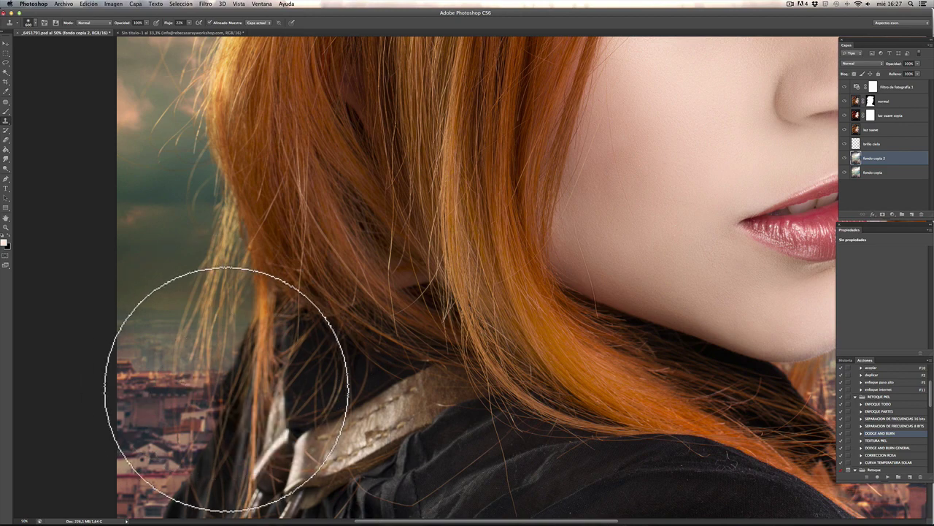
key(super+minus)
key(super+minus)
key(super+minus)
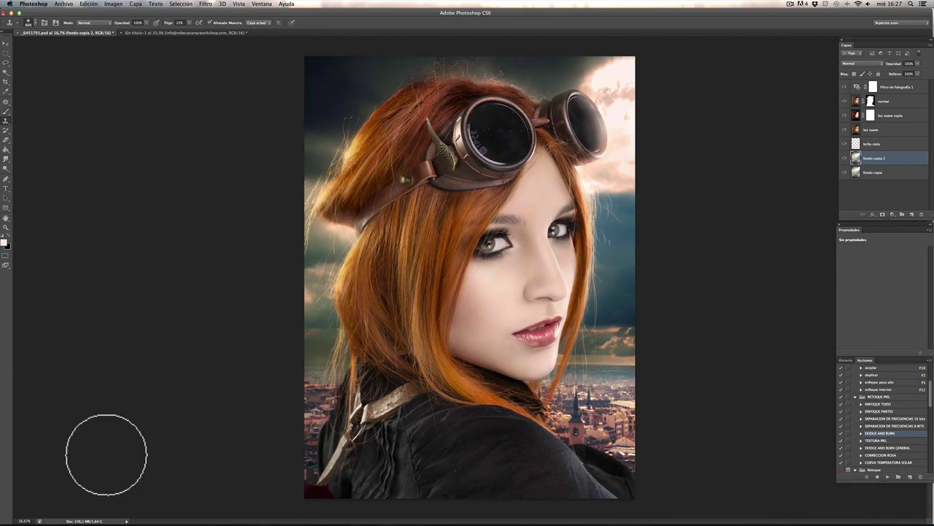
Step: Select the background copy, hide the portrait layers, and set Clone Stamp to 1700 px, 67% flow
click(848, 160)
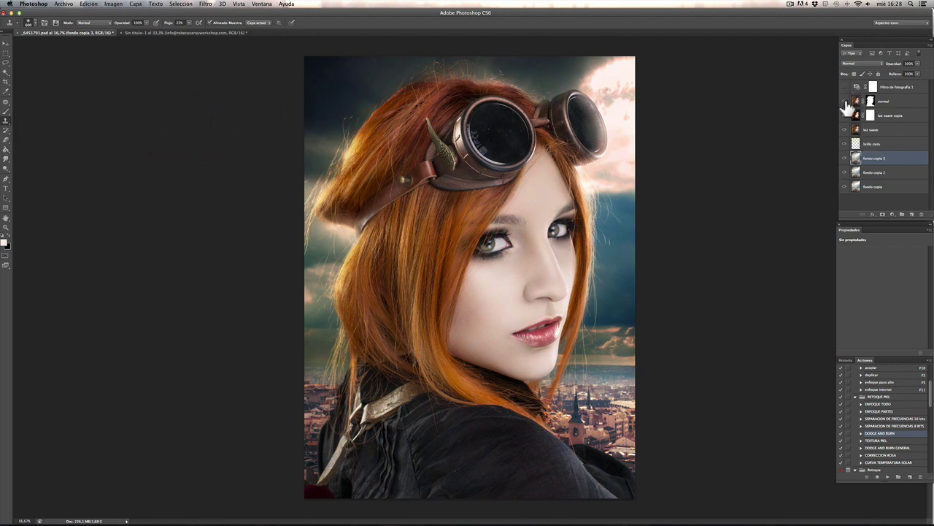
drag(847, 106, 847, 150)
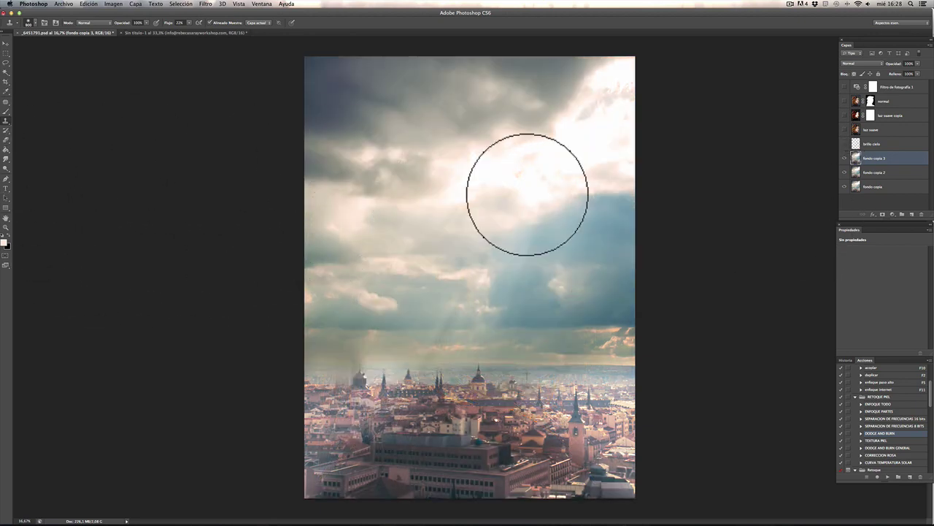
key(bracketright)
key(bracketright)
key(bracketright)
key(bracketright)
key(bracketright)
key(bracketright)
key(bracketright)
key(bracketright)
key(bracketright)
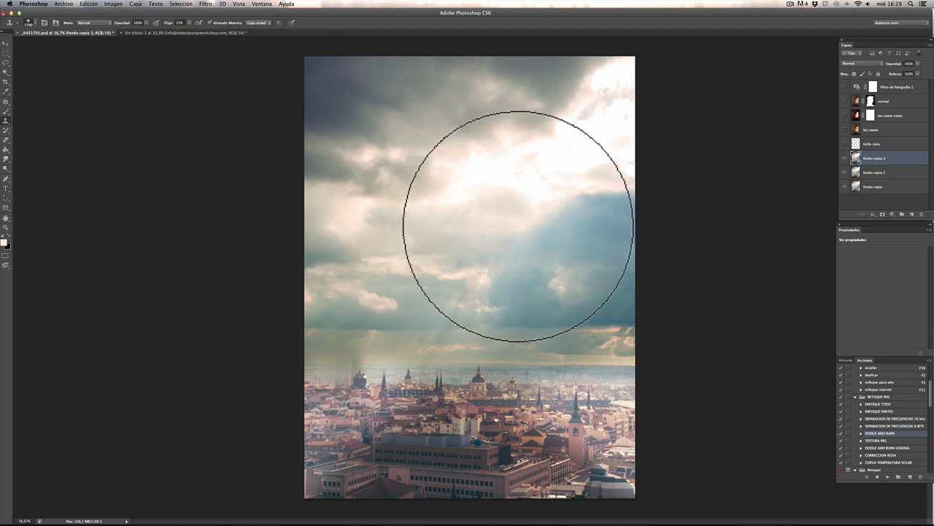
click(206, 30)
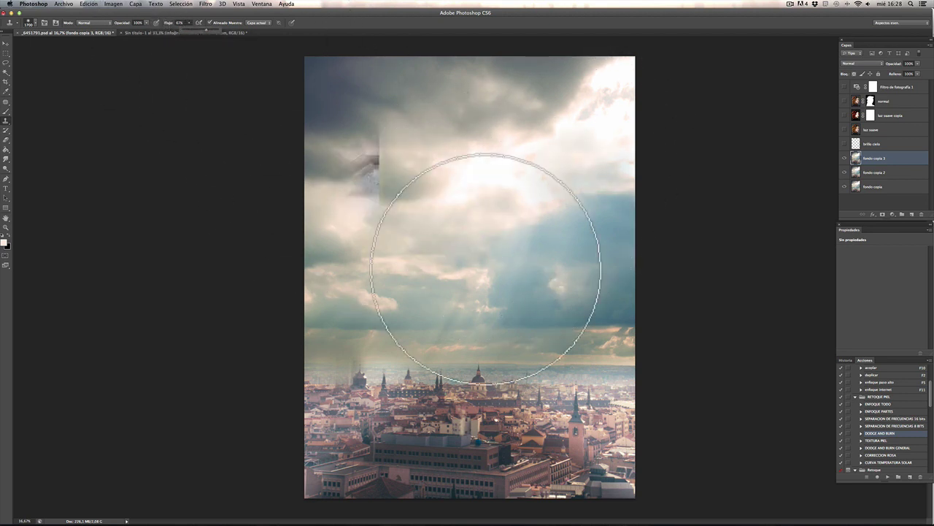
Step: Clone clouds over the top-right and middle sky, undoing a stray building patch
alt+click(579, 203)
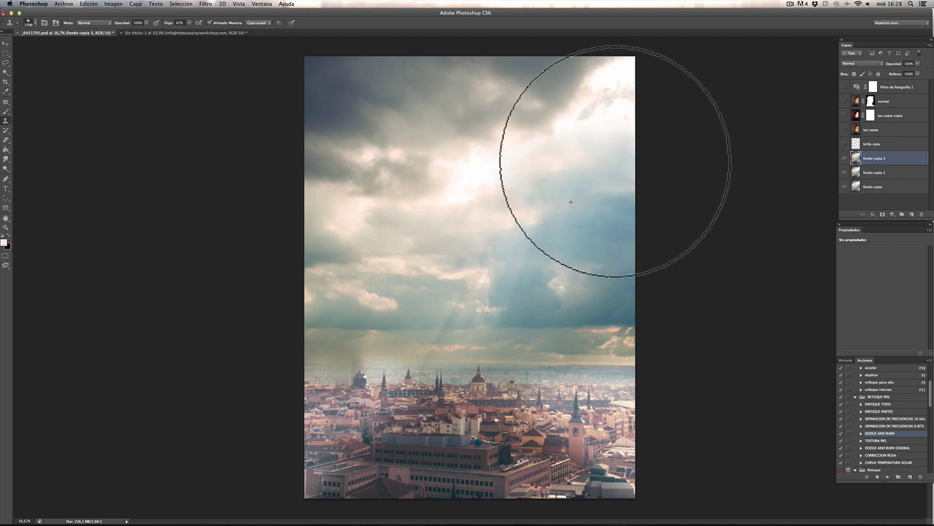
drag(616, 151, 636, 115)
alt+click(461, 213)
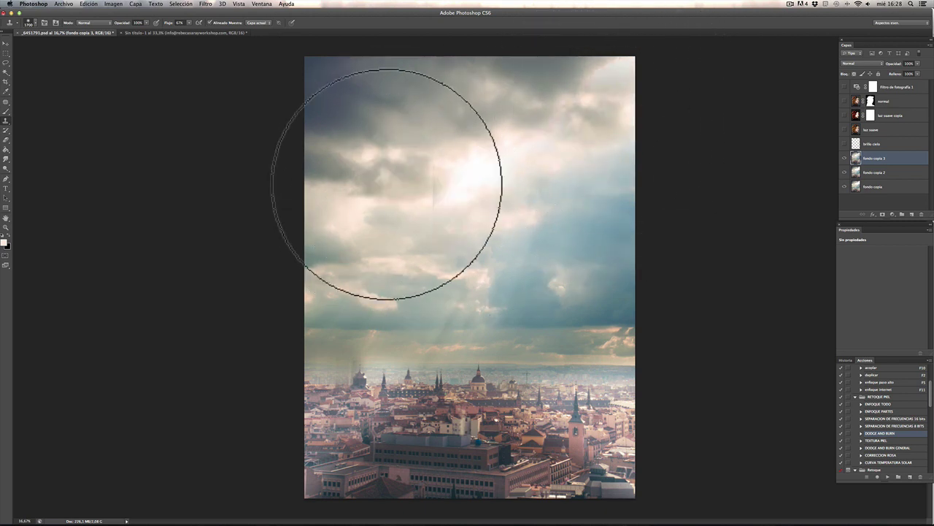
alt+click(417, 202)
drag(625, 114, 625, 70)
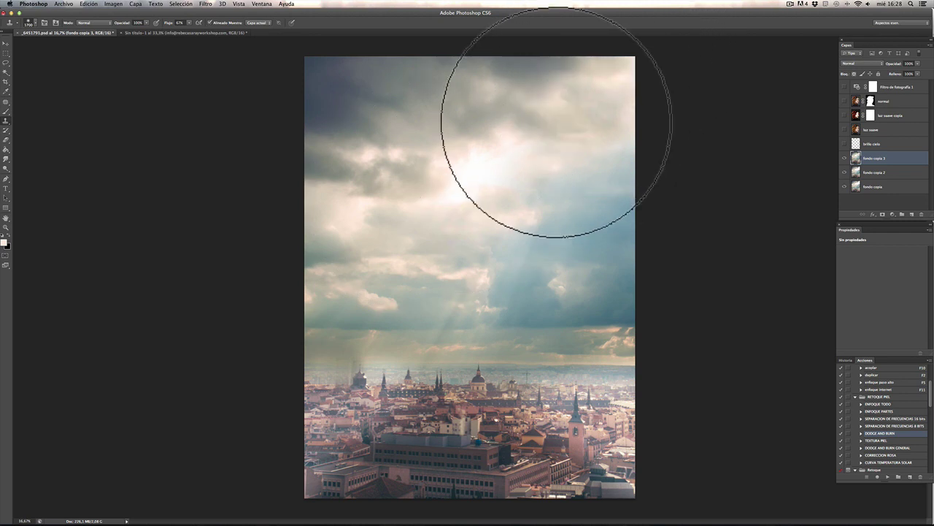
mouse_move(543, 139)
mouse_down()
mouse_move(522, 142)
mouse_move(457, 250)
mouse_move(521, 240)
mouse_up()
key(super+z)
Step: Keep cloning clouds into mid-sky at 1500 px, undoing building patches, then re-show the portrait layers
alt+click(486, 209)
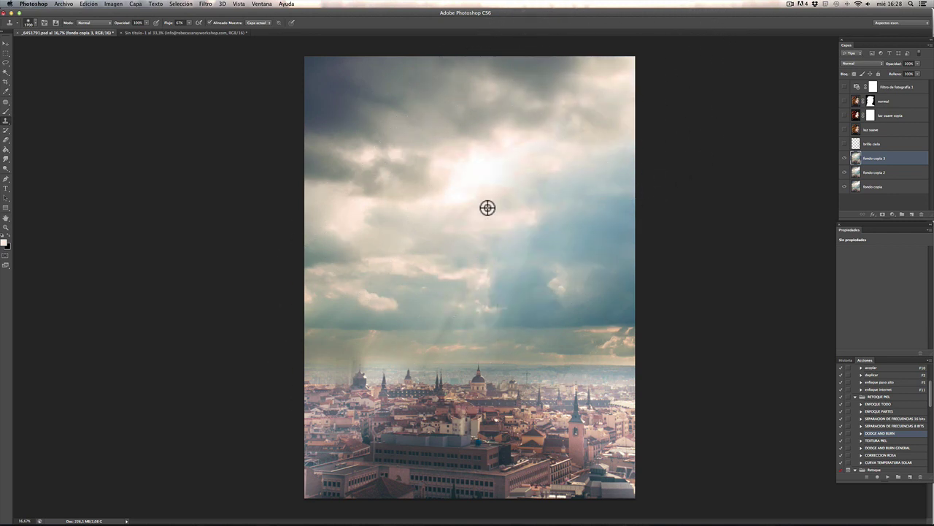
mouse_move(534, 155)
mouse_down()
mouse_move(418, 230)
mouse_move(459, 271)
mouse_up()
key(super+z)
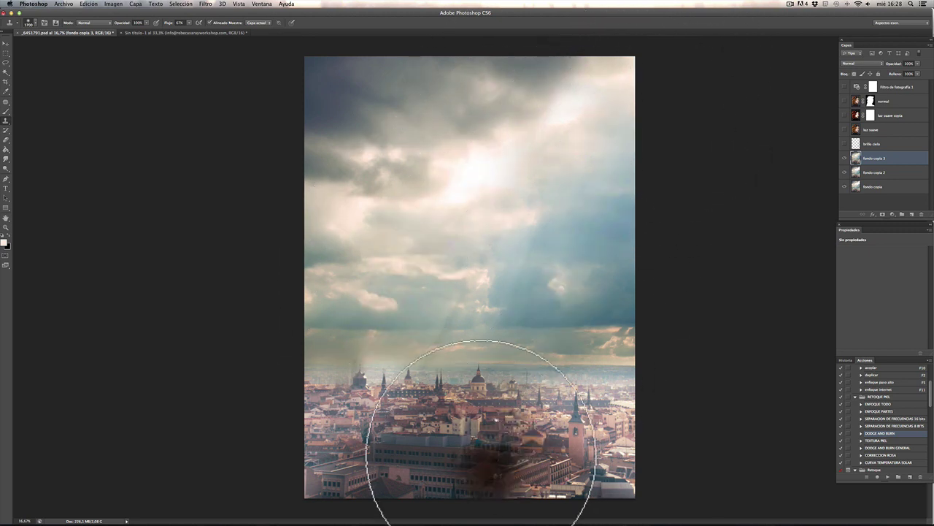
alt+click(514, 255)
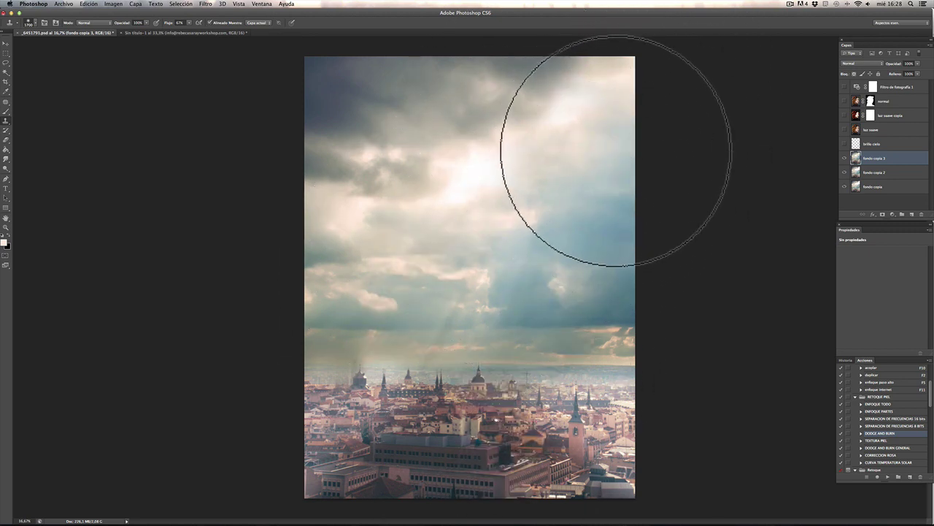
drag(566, 266, 482, 321)
key(super+z)
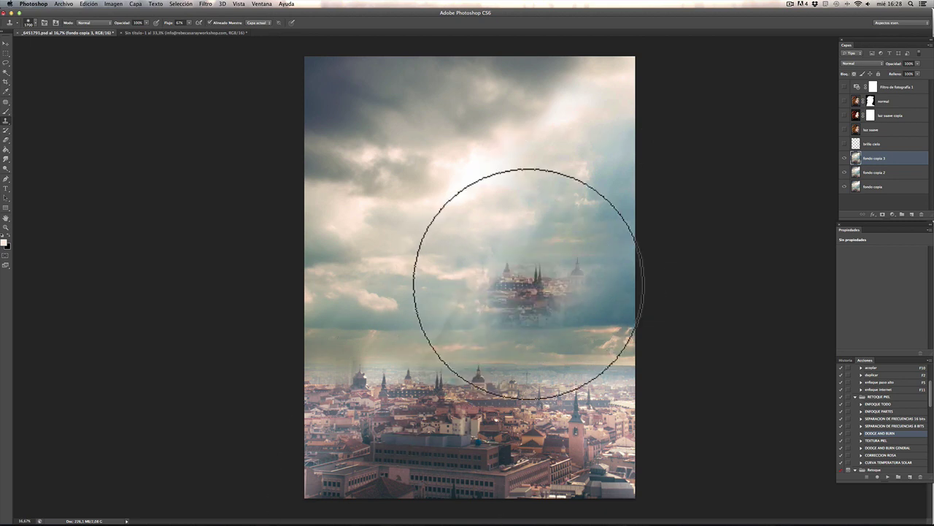
key(bracketleft)
key(bracketleft)
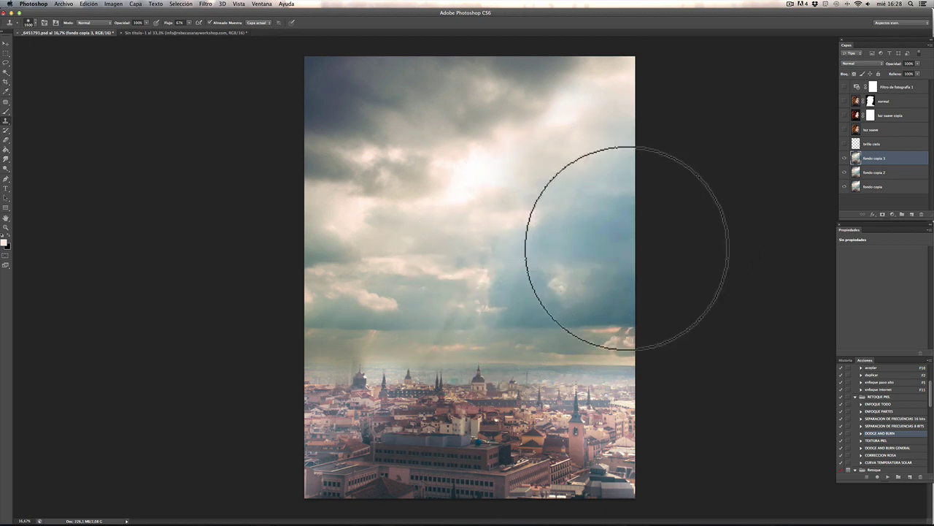
alt+click(521, 244)
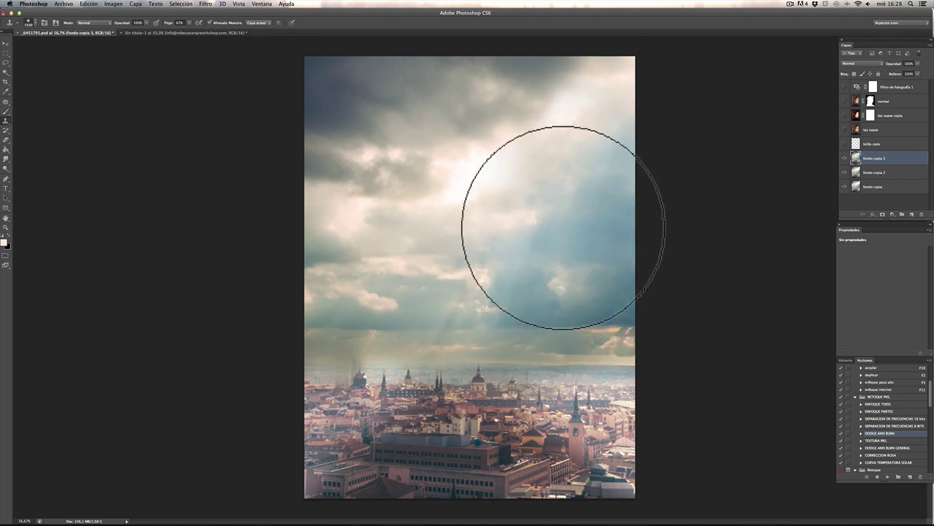
mouse_move(428, 482)
mouse_down()
mouse_move(428, 438)
mouse_move(416, 450)
mouse_up()
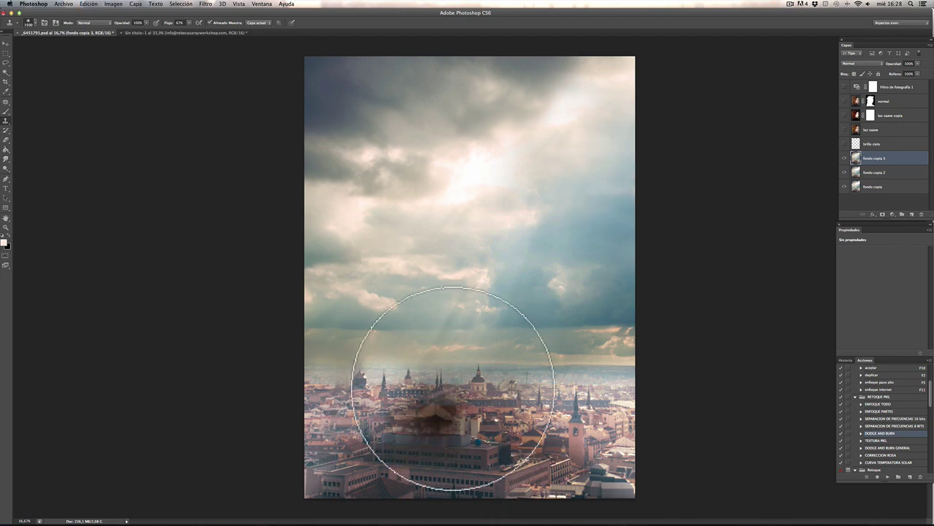
key(super+z)
drag(845, 130, 845, 87)
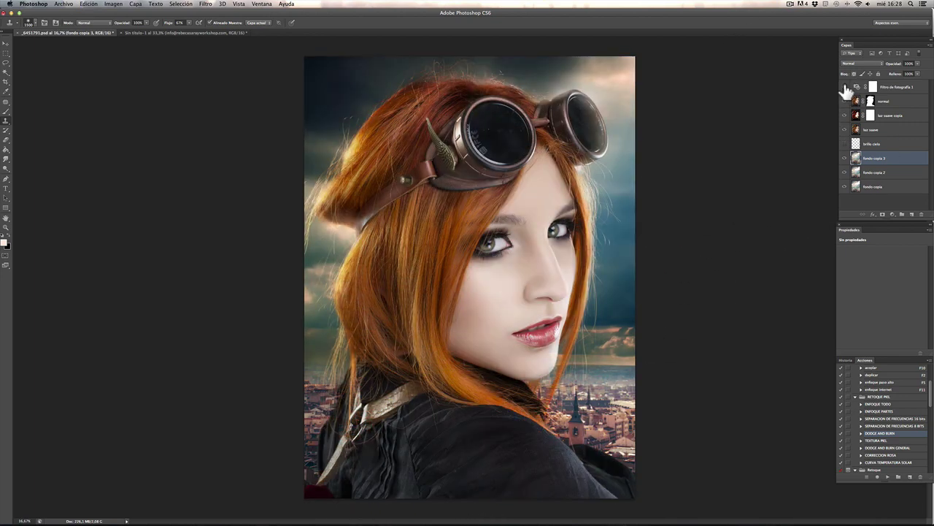
Step: Toggle the retouched sky layer and sky glow layer off and on to compare the result
click(847, 158)
click(845, 158)
click(844, 161)
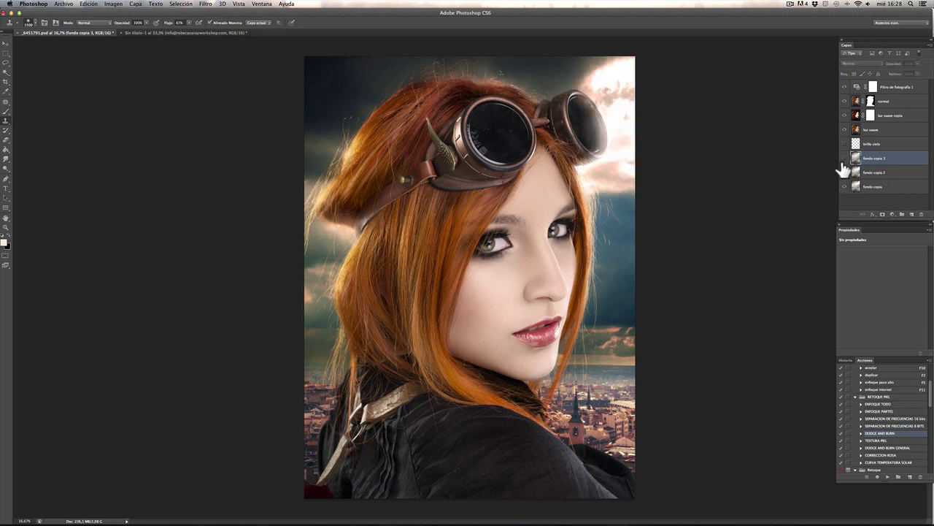
drag(841, 169, 746, 293)
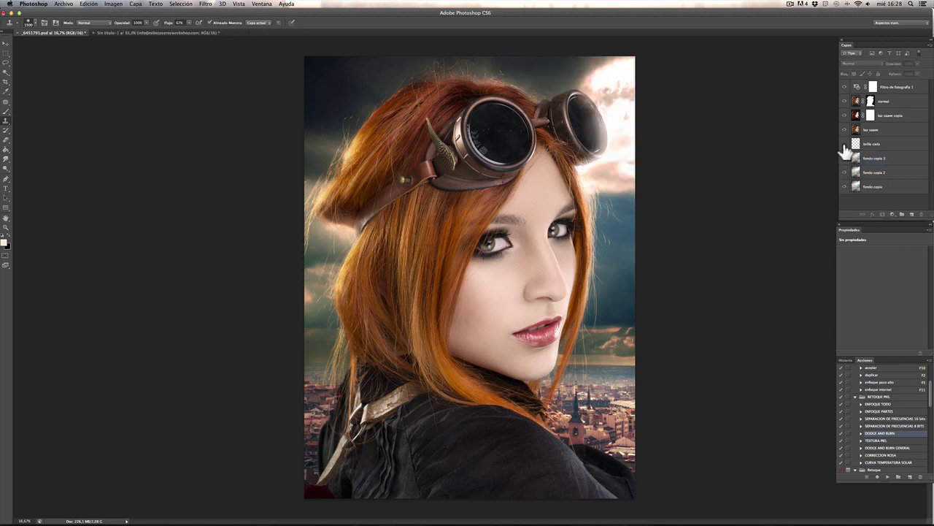
click(845, 145)
click(844, 160)
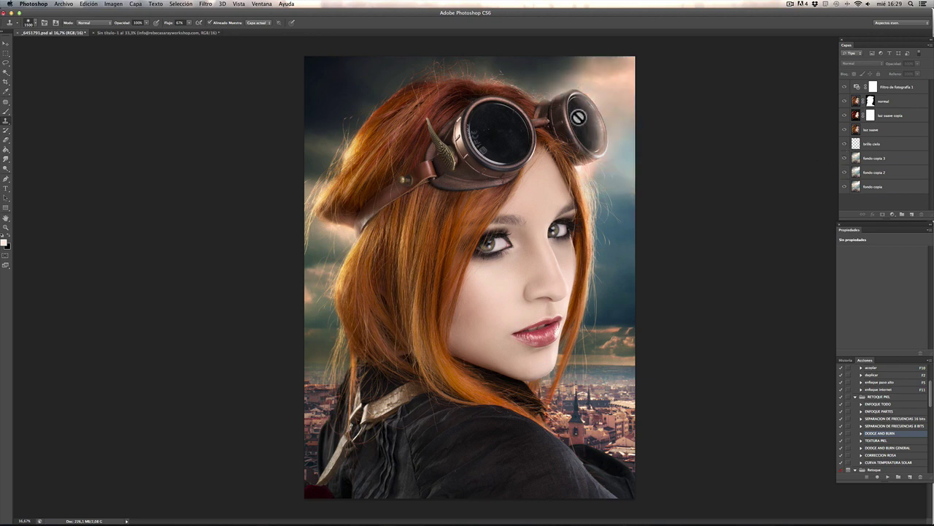
Step: Zoom in to compare the sky glow around the goggles, leave it hidden, then fit the image
key(super+plus)
key(super+plus)
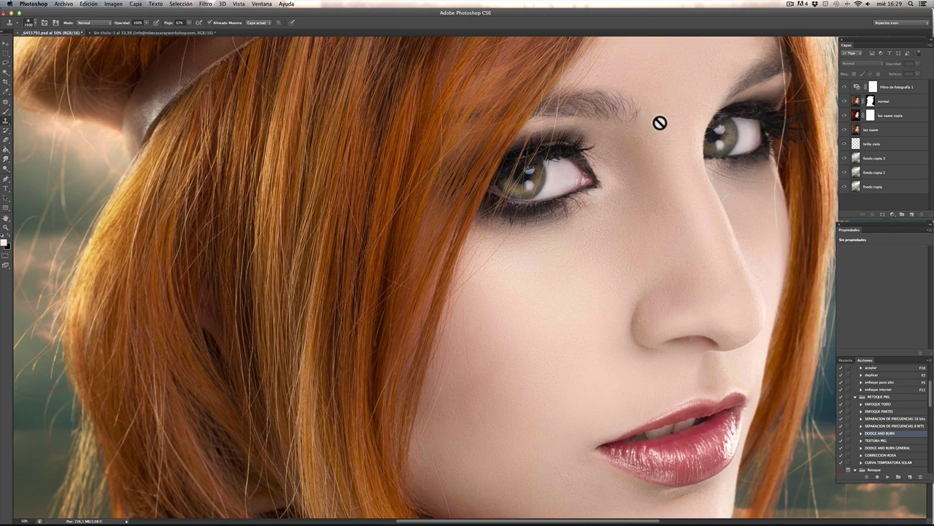
scroll(659, 125, up, 10)
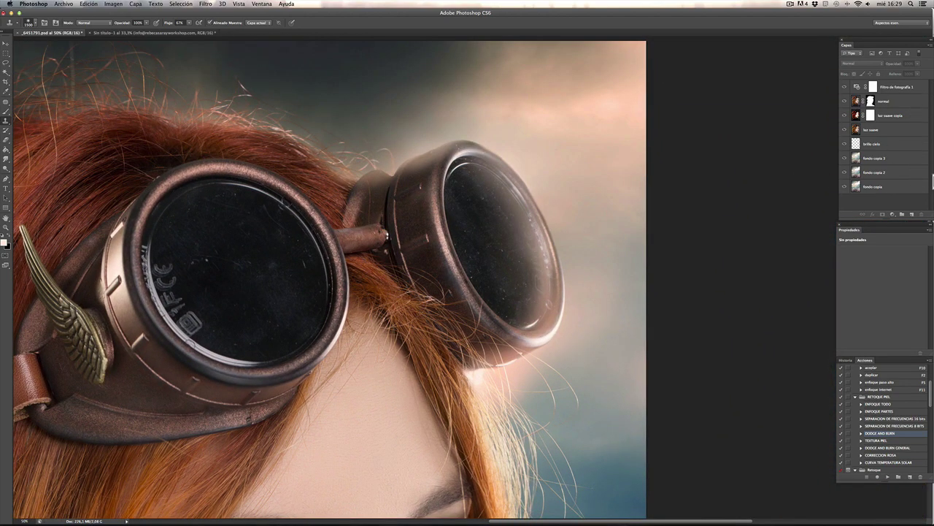
click(846, 144)
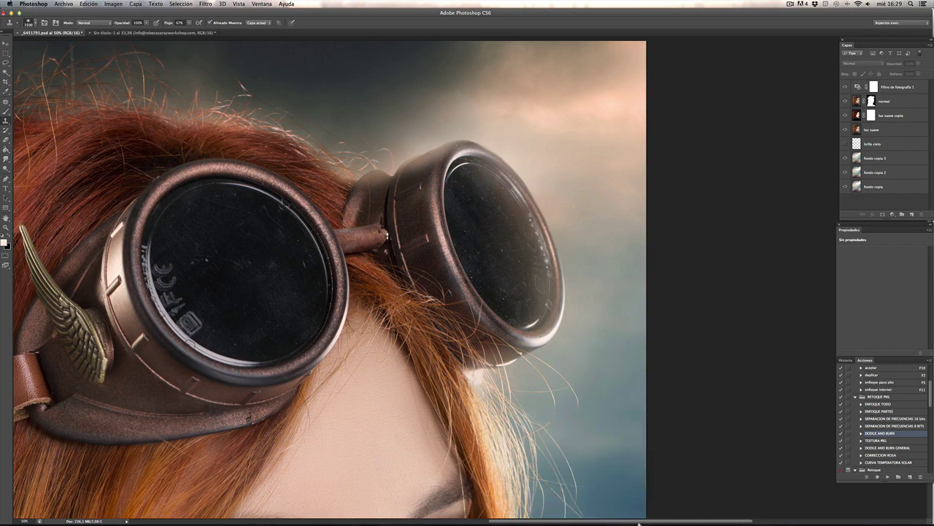
click(845, 144)
click(846, 144)
key(super+0)
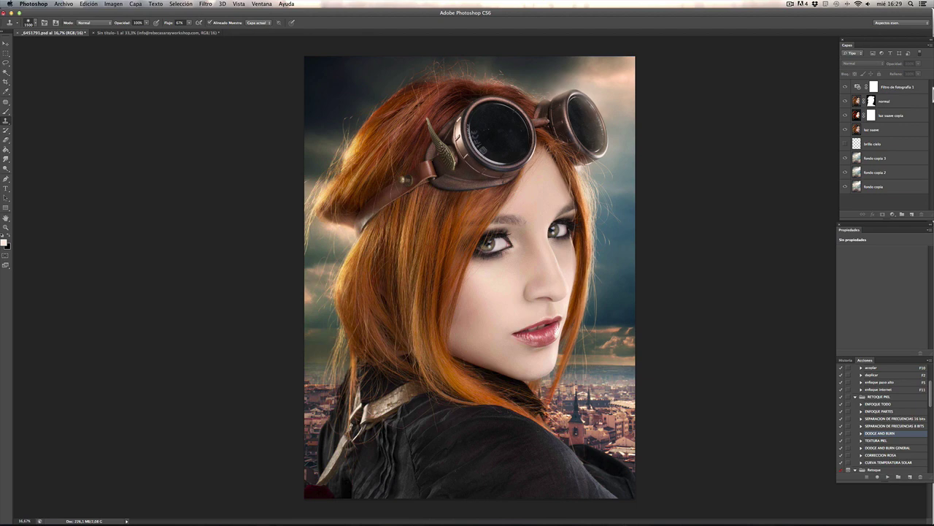
Step: Inspect the face, hair, eyes and goggles up close, then show all open windows in Mission Control
key(super+plus)
key(super+plus)
key(super+plus)
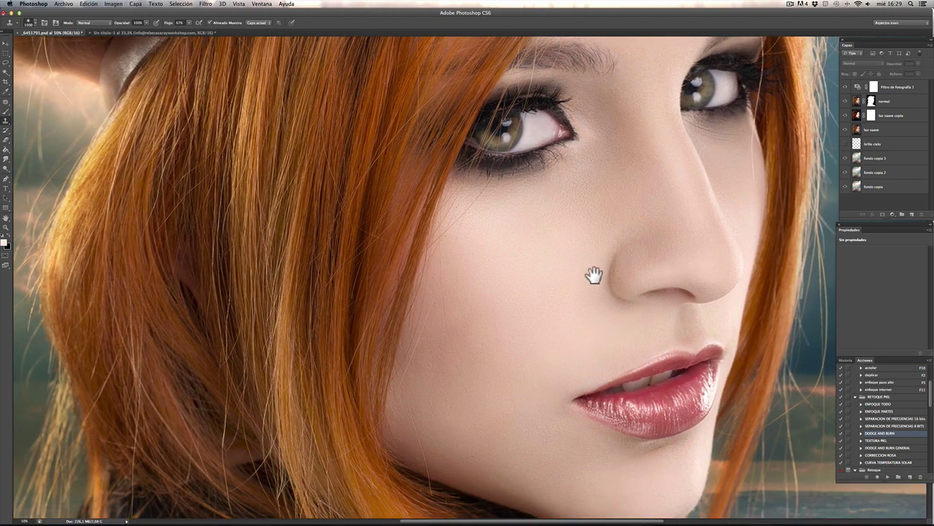
drag(416, 340, 548, 223)
drag(632, 273, 563, 240)
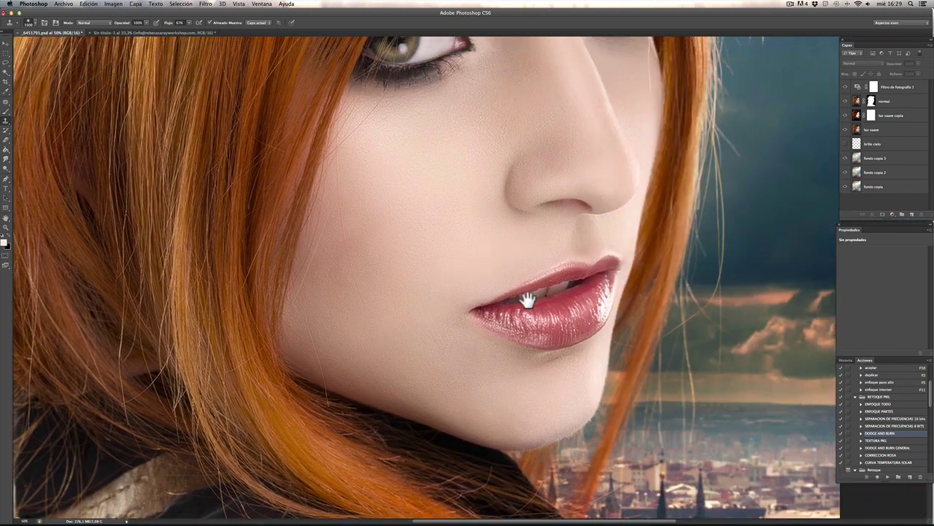
drag(475, 292, 668, 326)
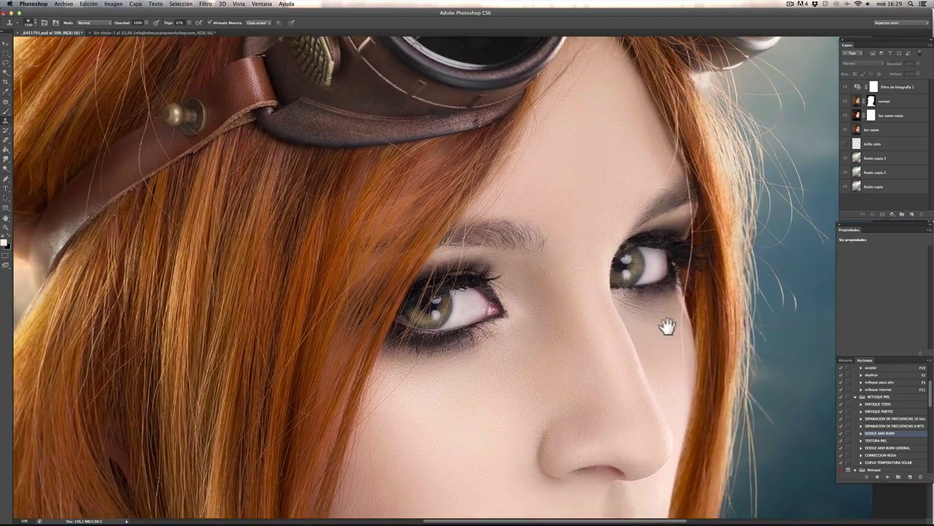
drag(208, 278, 545, 380)
drag(636, 173, 545, 380)
drag(649, 307, 616, 357)
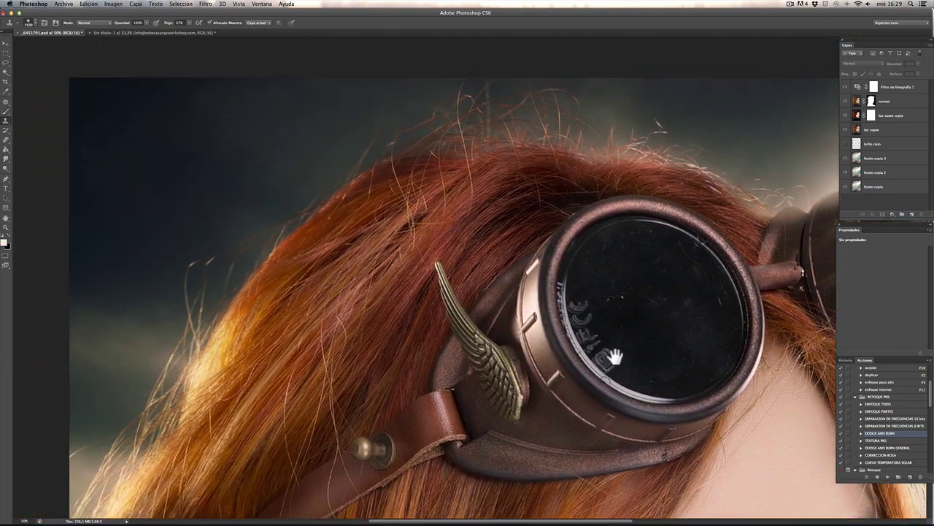
drag(632, 277, 524, 257)
drag(498, 438, 444, 155)
key(super+plus)
drag(547, 287, 435, 302)
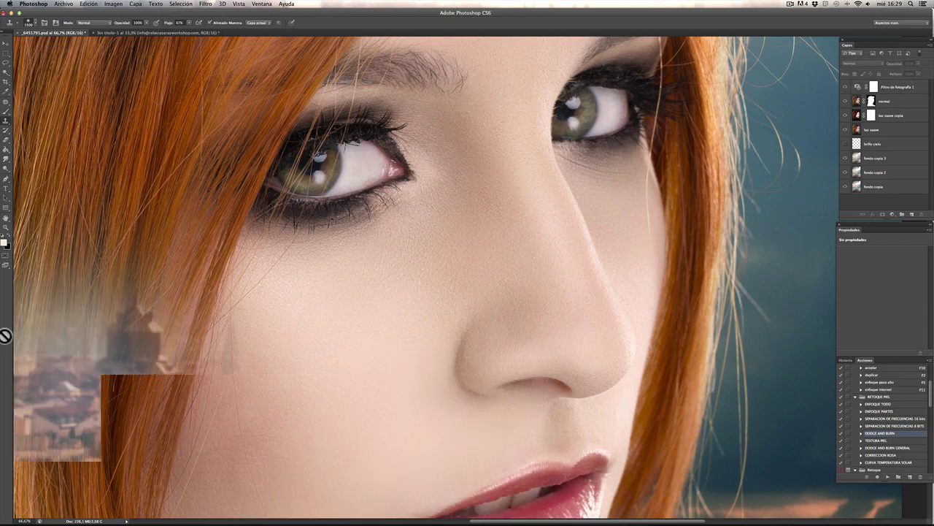
key(ctrl+Up)
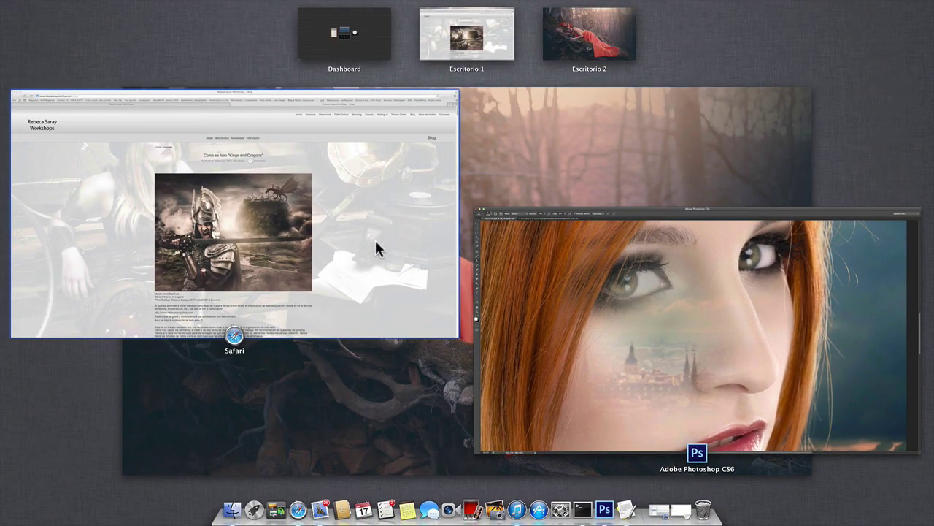
Step: Bring Safari forward and go from the home page's WEB section to the Presencial workshops page
click(105, 179)
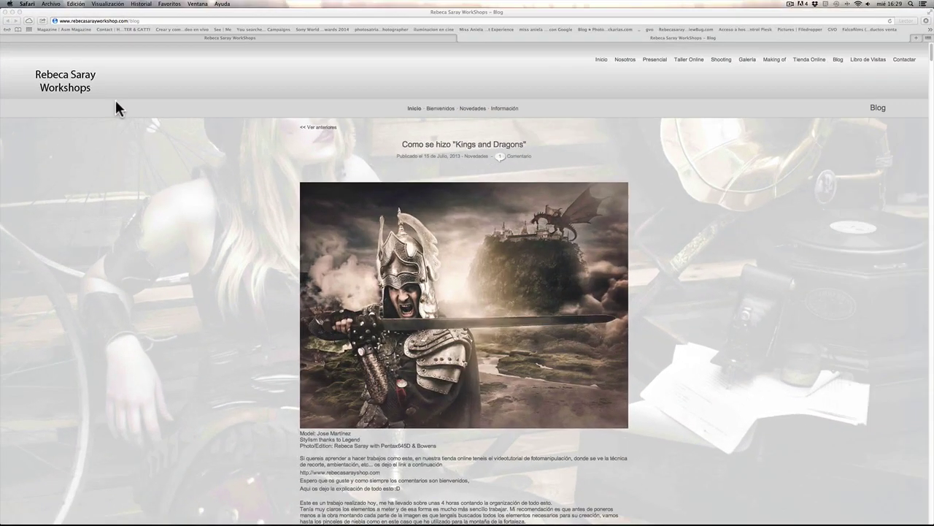
click(155, 38)
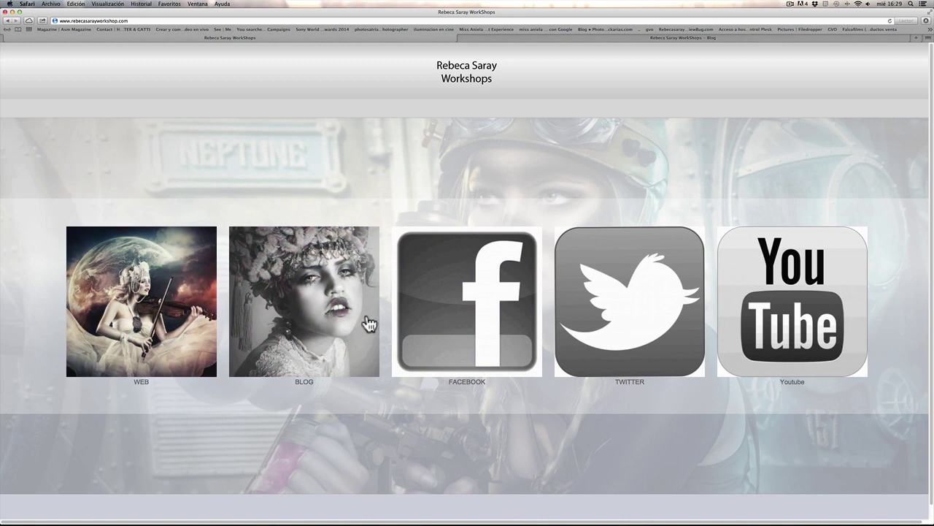
click(176, 295)
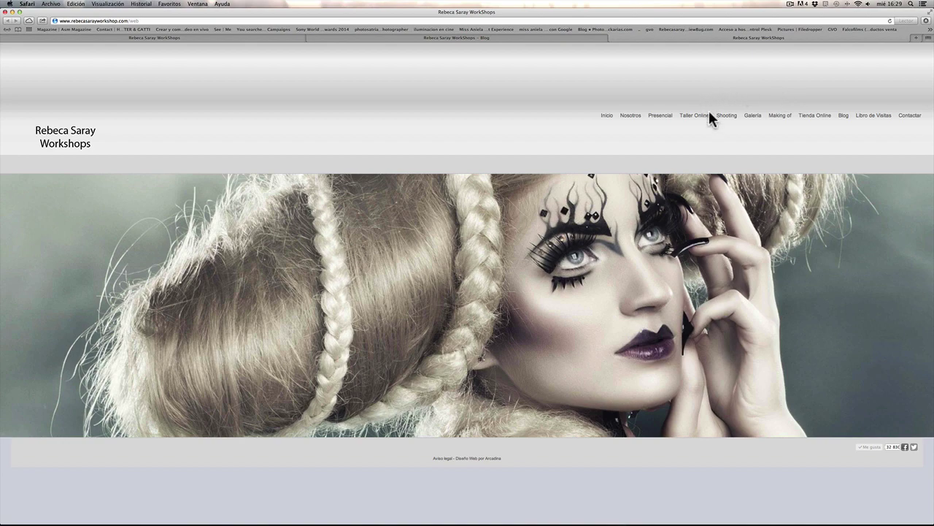
click(658, 118)
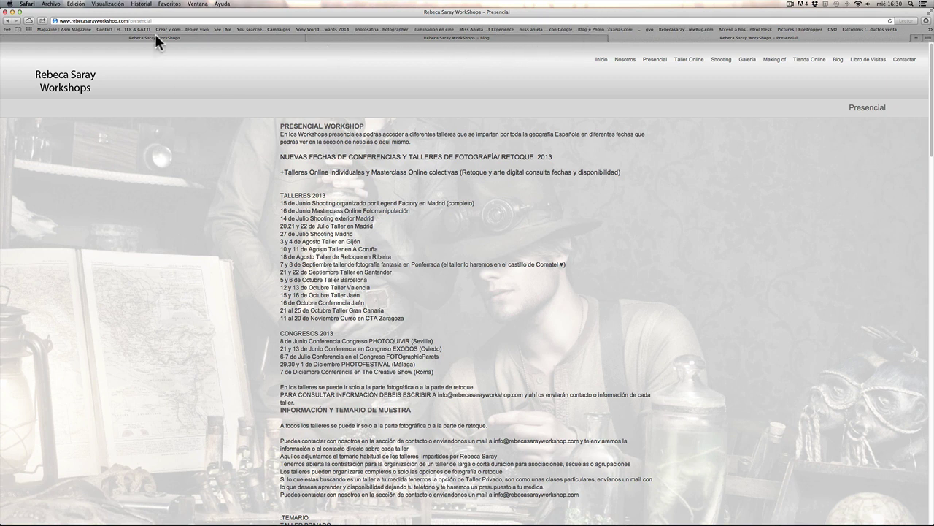
Step: Return to the Presencial page, open Taller Online, and scroll through its online workshop prices
click(175, 35)
click(690, 38)
click(690, 61)
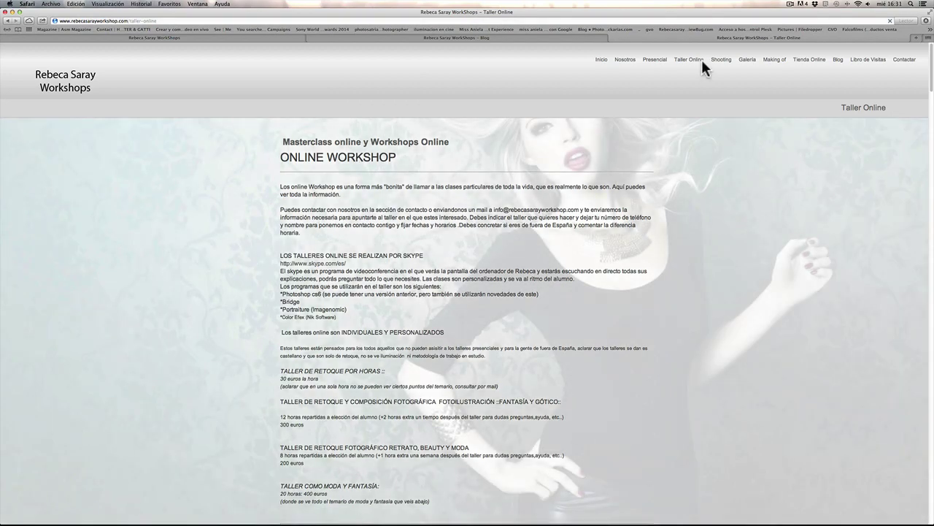
drag(930, 85, 897, 261)
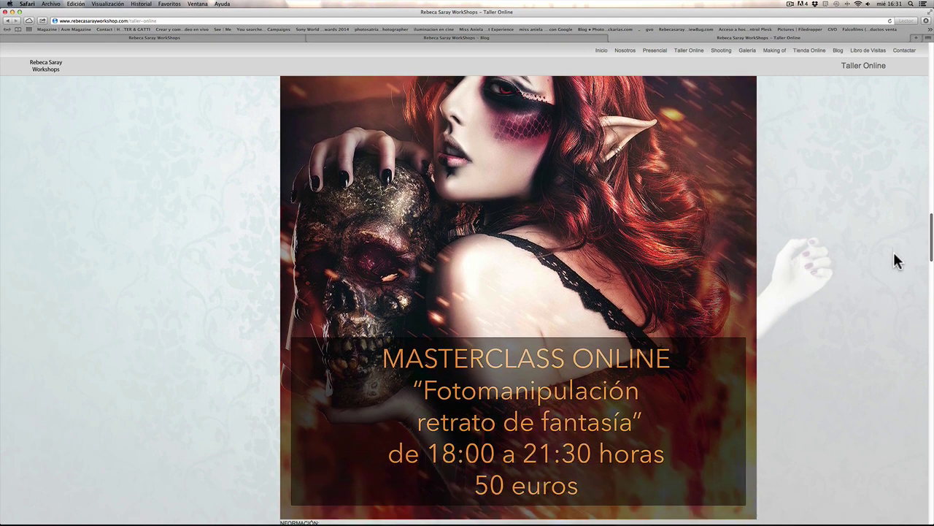
scroll(896, 262, down, 1)
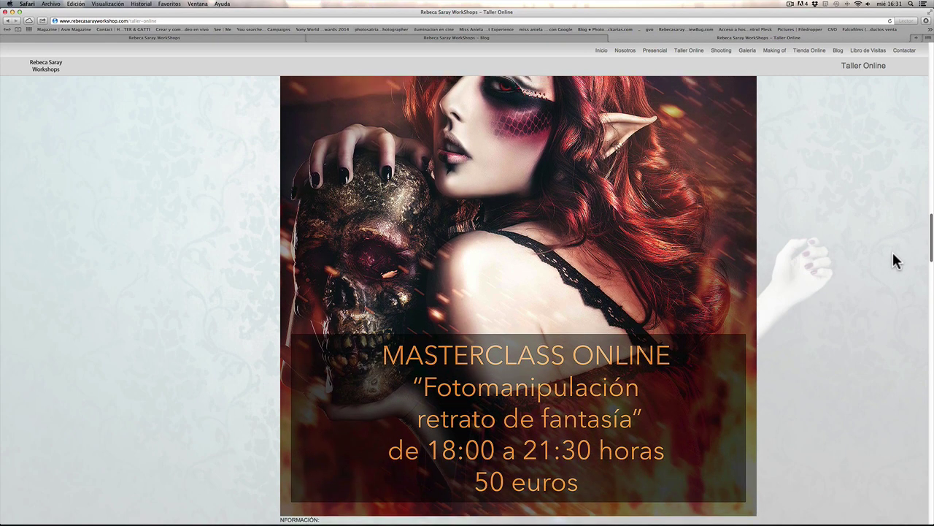
scroll(892, 252, down, 10)
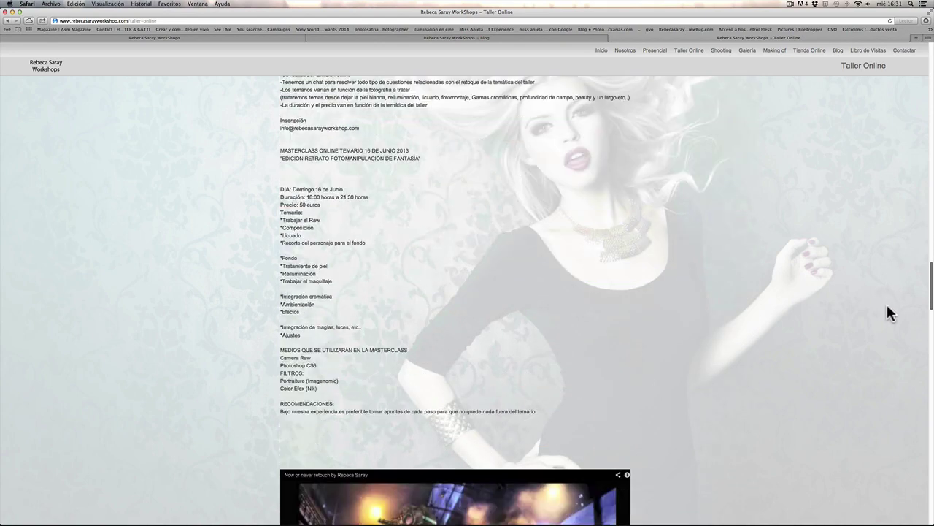
scroll(885, 328, down, 3)
scroll(885, 330, up, 4)
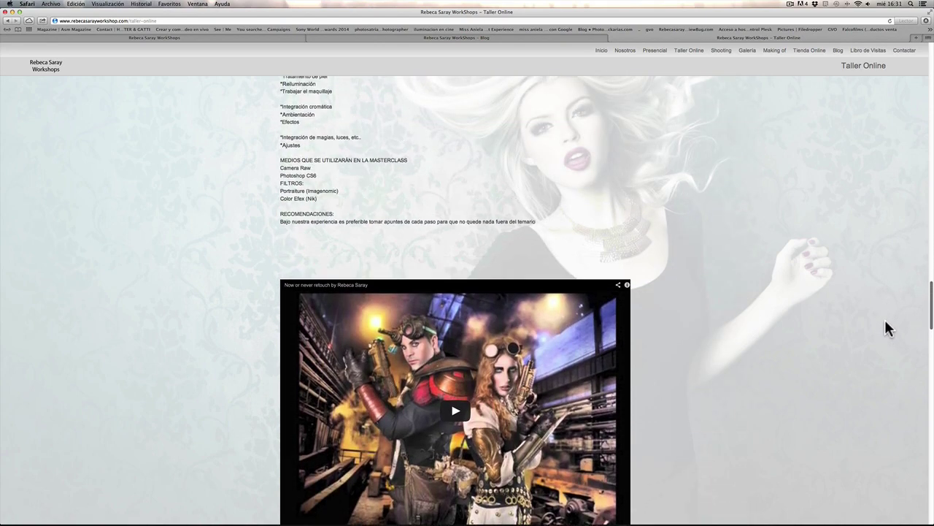
scroll(883, 324, down, 8)
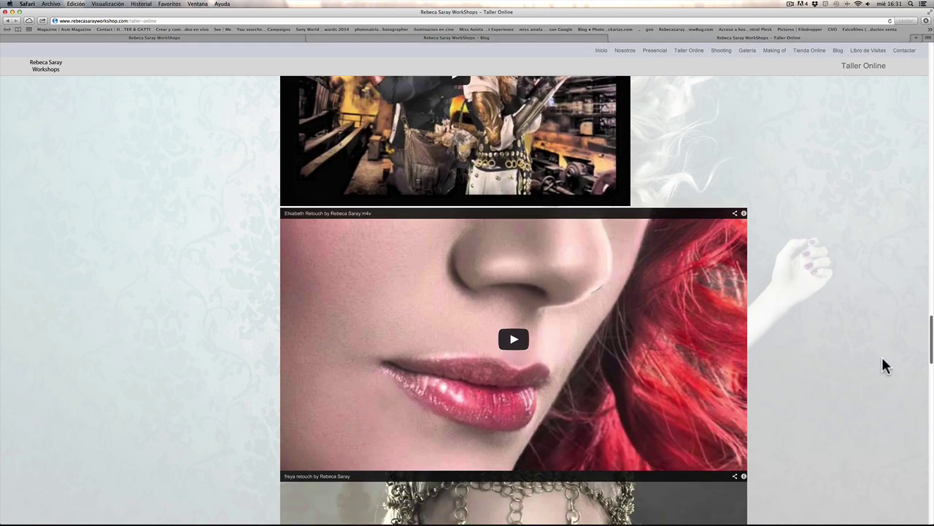
scroll(883, 369, down, 8)
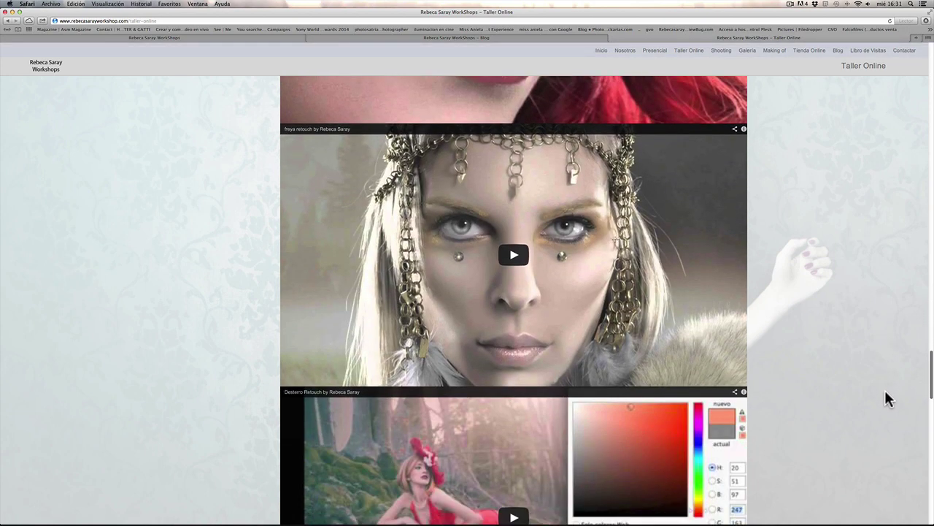
scroll(885, 413, down, 15)
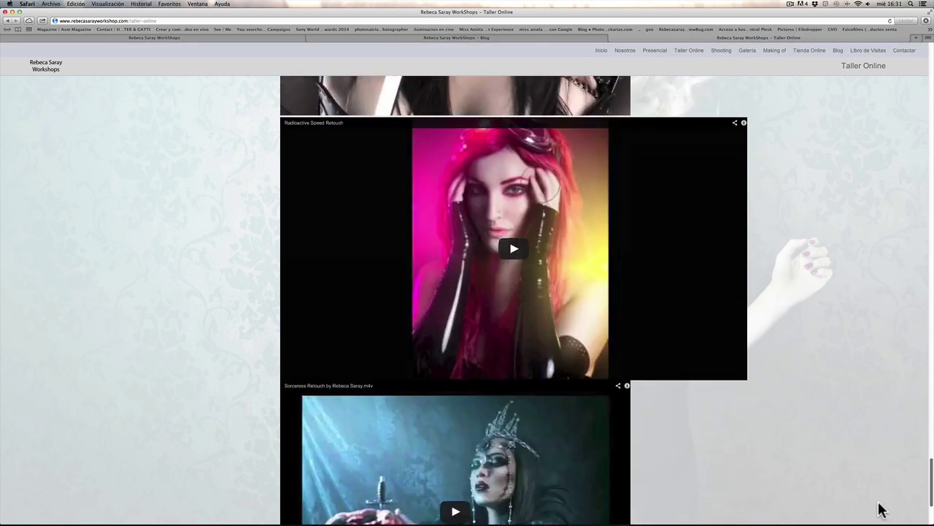
scroll(849, 407, up, 20)
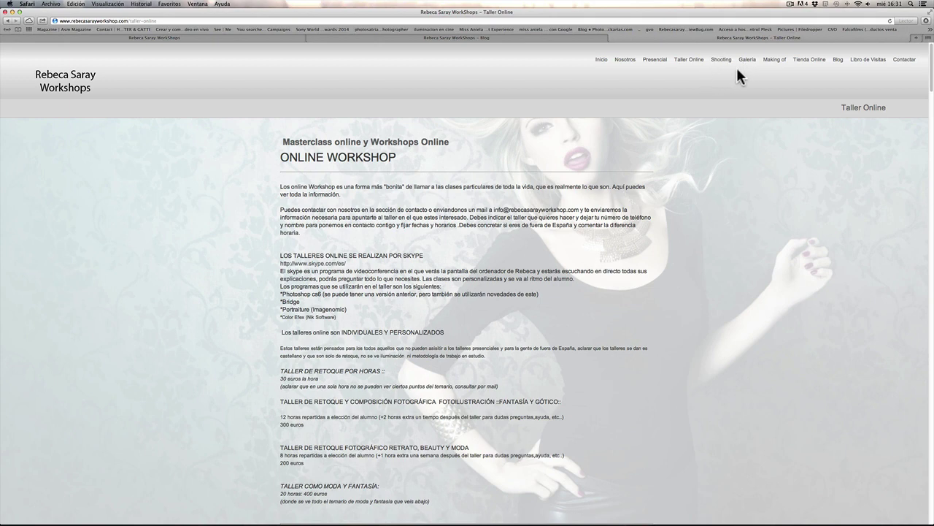
Step: Browse the Shooting, Galeria, Before/After and Making of pages, then open Tienda Online
click(724, 61)
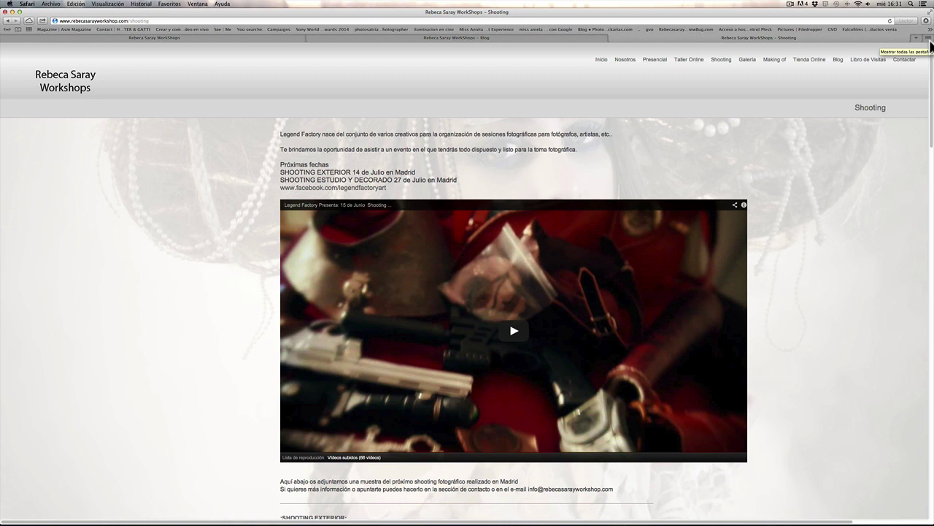
click(747, 61)
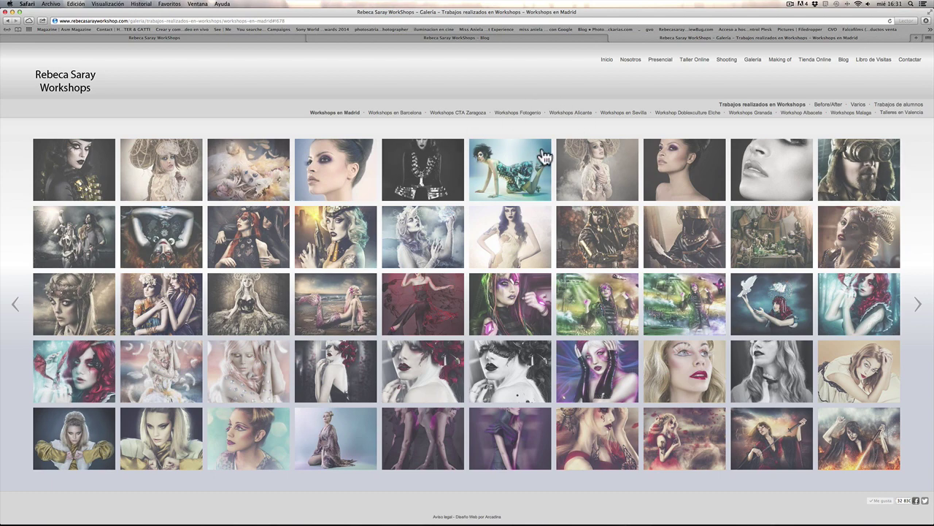
click(829, 104)
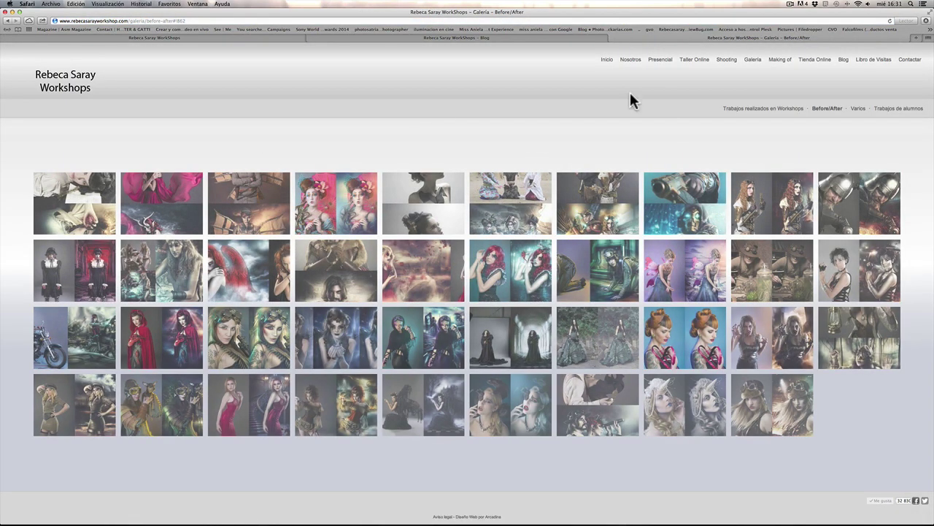
click(787, 59)
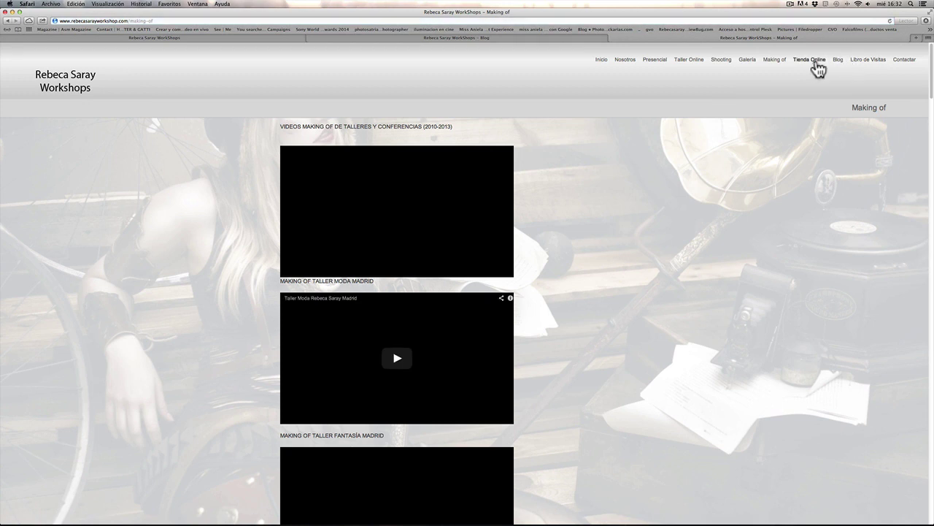
click(812, 60)
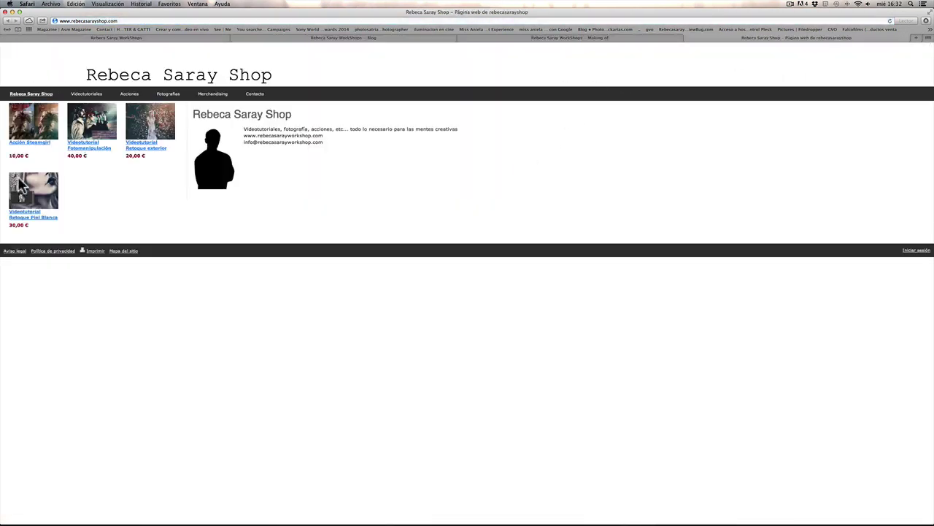
Step: View the Videotutorial Fotomanipulación and Acción Steamgirl product pages, then return to the blog tab
click(95, 126)
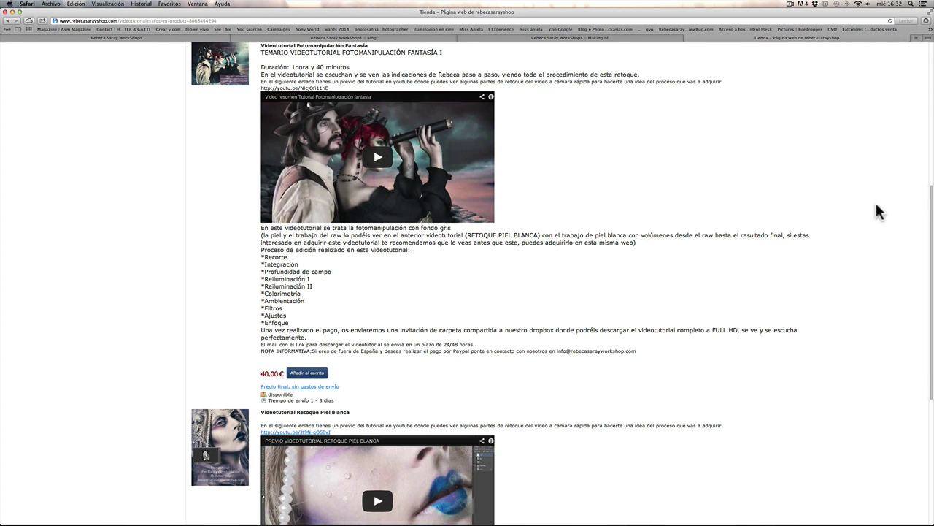
scroll(931, 203, up, 1)
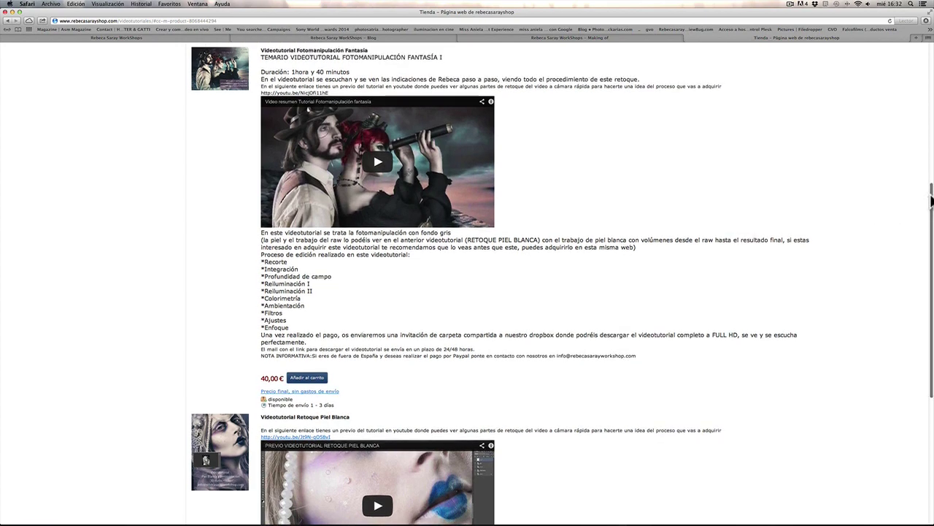
scroll(907, 256, down, 5)
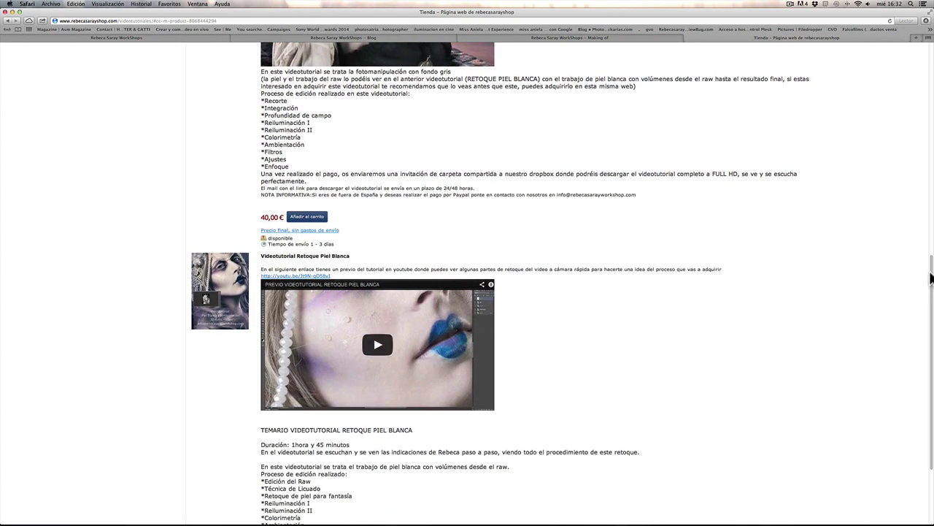
scroll(927, 314, down, 4)
scroll(913, 219, up, 8)
scroll(883, 241, down, 8)
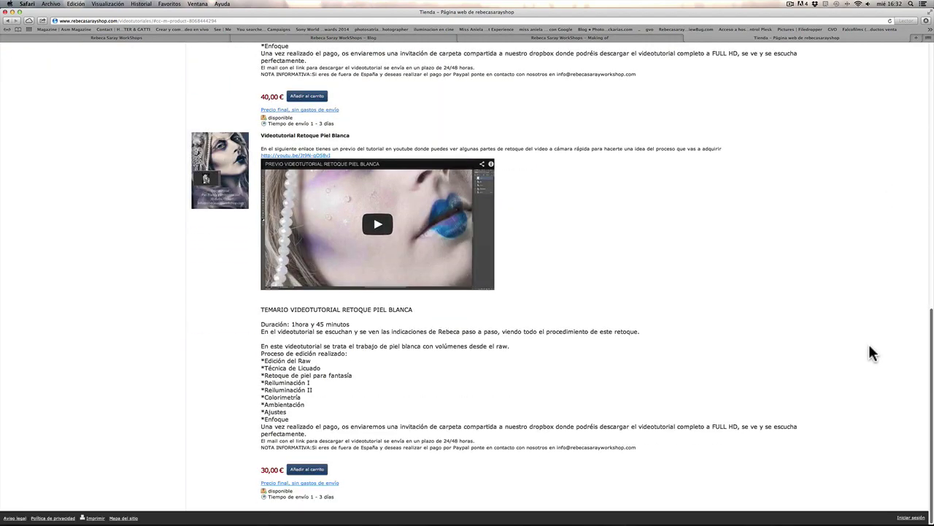
scroll(865, 219, up, 10)
scroll(856, 241, down, 9)
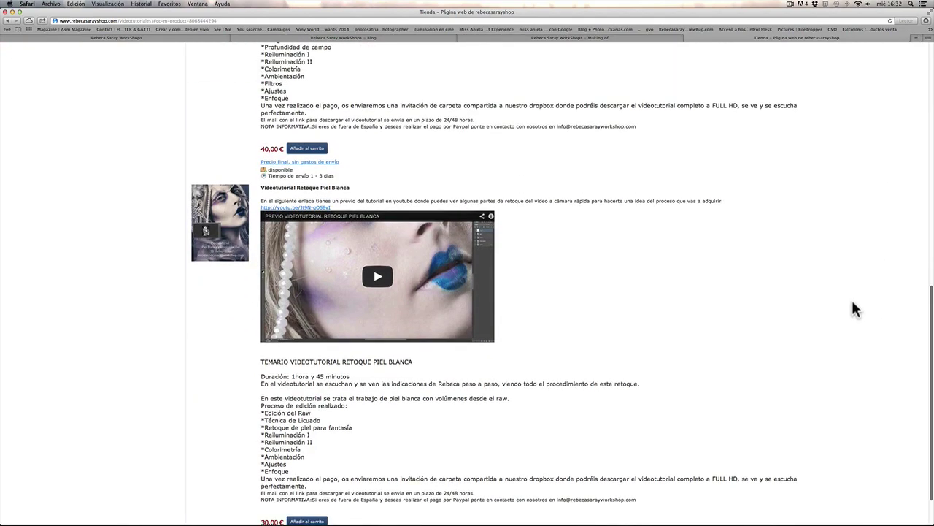
scroll(851, 297, up, 12)
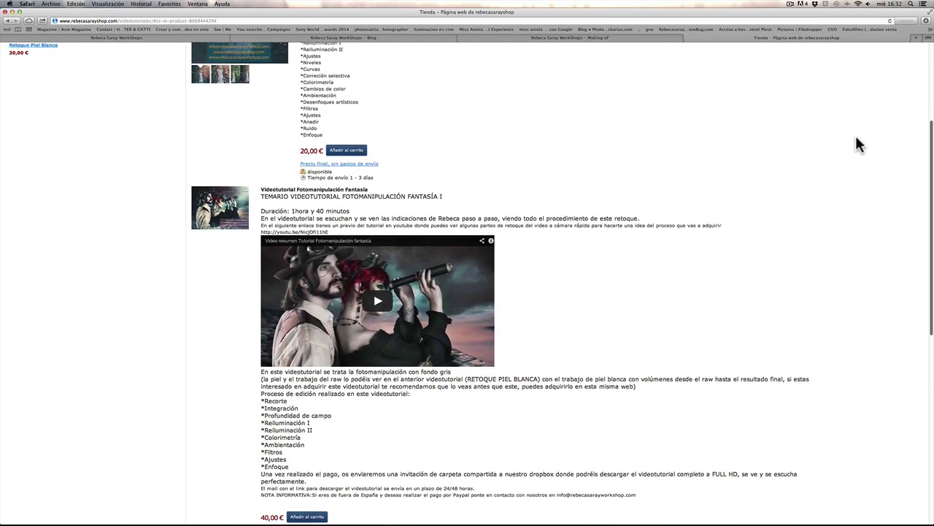
scroll(849, 58, up, 3)
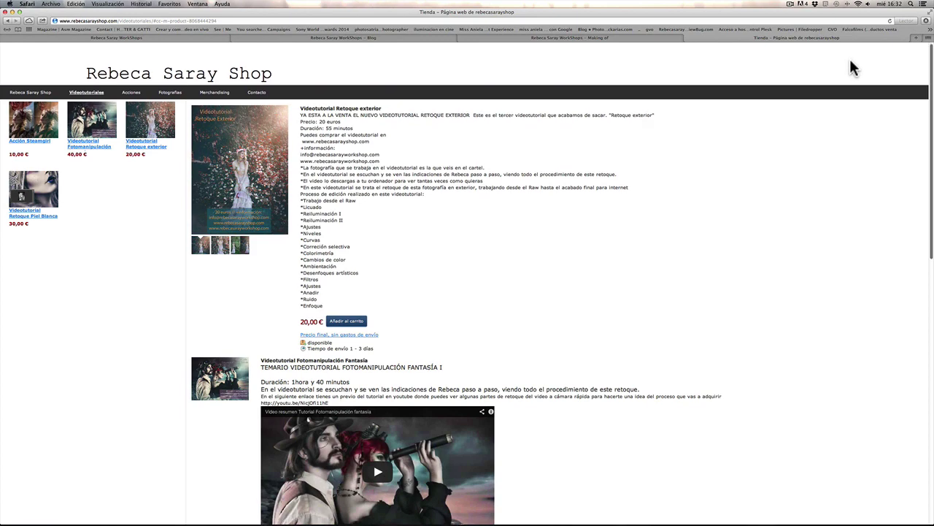
click(51, 119)
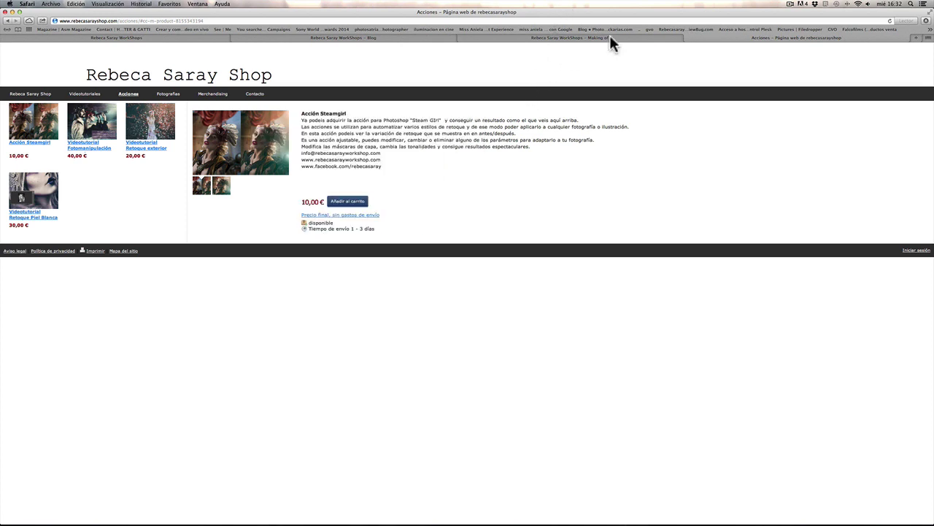
click(411, 38)
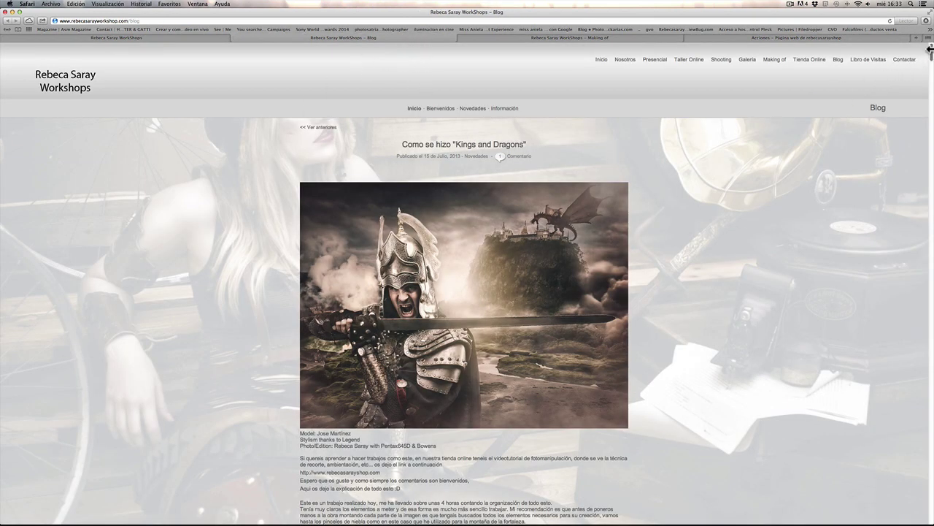
Step: Scroll the blog down to the 'Como se hizo "Eterna"' red-petal photos, then show all windows
scroll(930, 55, down, 3)
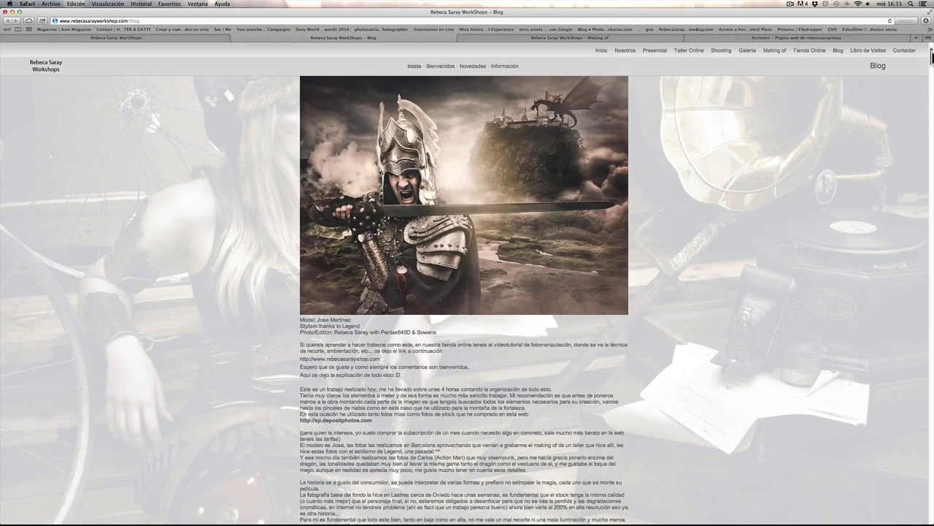
drag(932, 55, 916, 89)
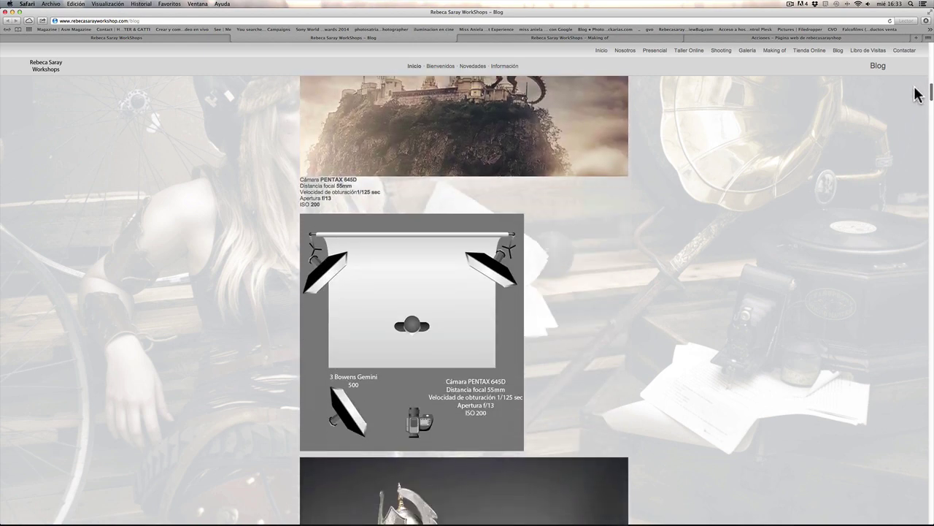
scroll(917, 95, down, 1)
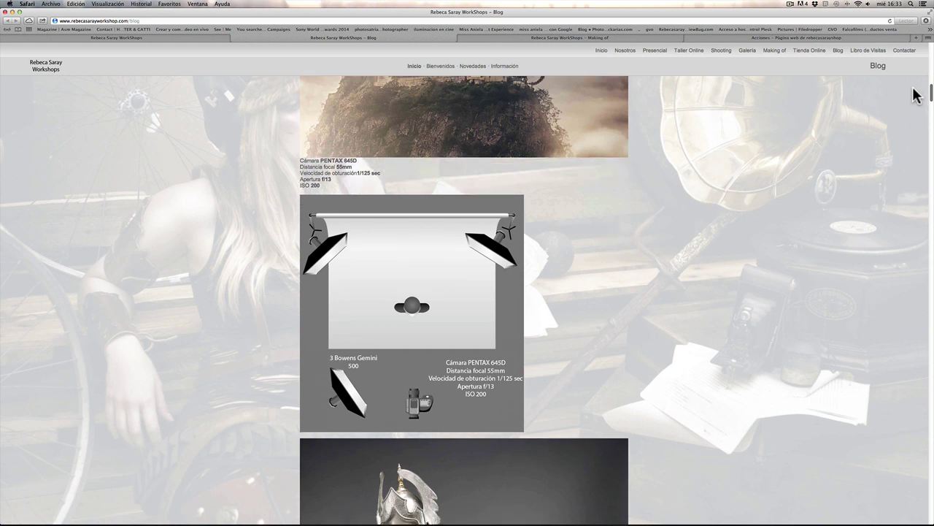
scroll(912, 98, down, 10)
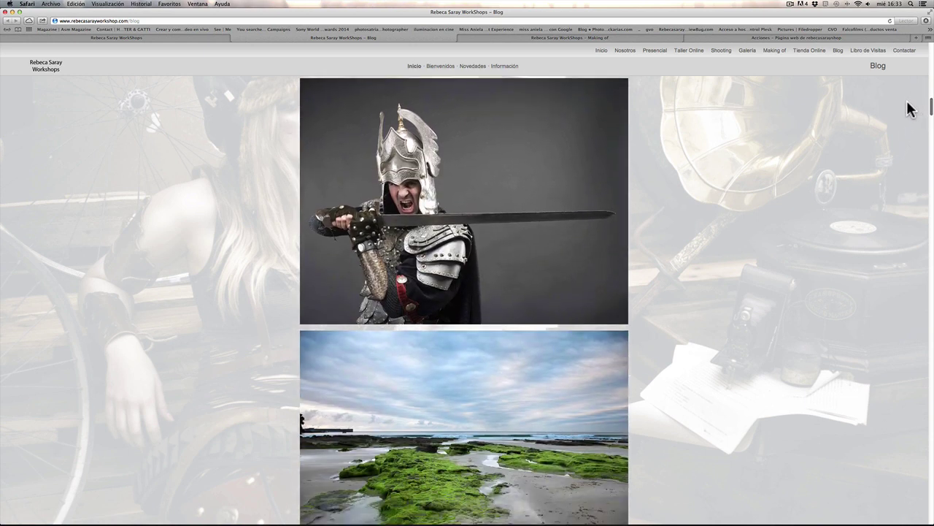
scroll(909, 108, down, 5)
scroll(909, 110, up, 5)
scroll(909, 111, down, 4)
scroll(909, 113, down, 4)
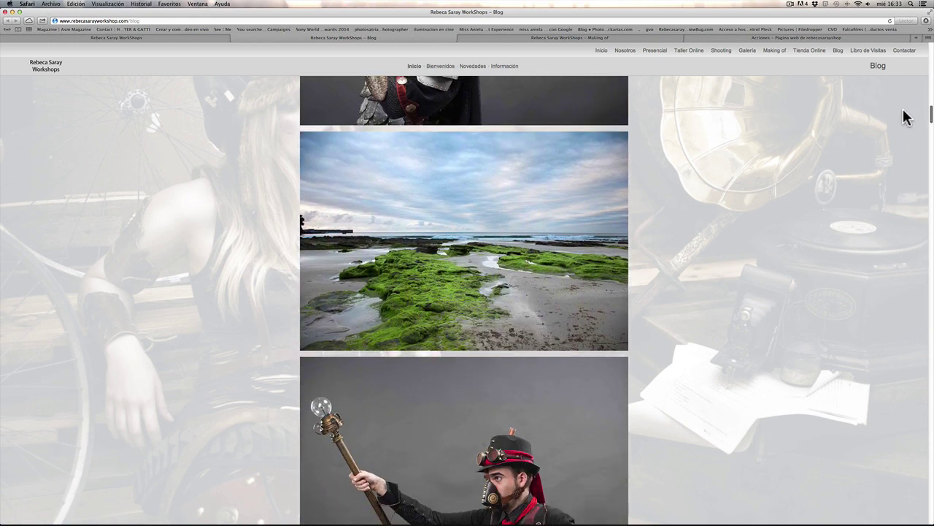
scroll(904, 123, down, 8)
scroll(902, 131, down, 8)
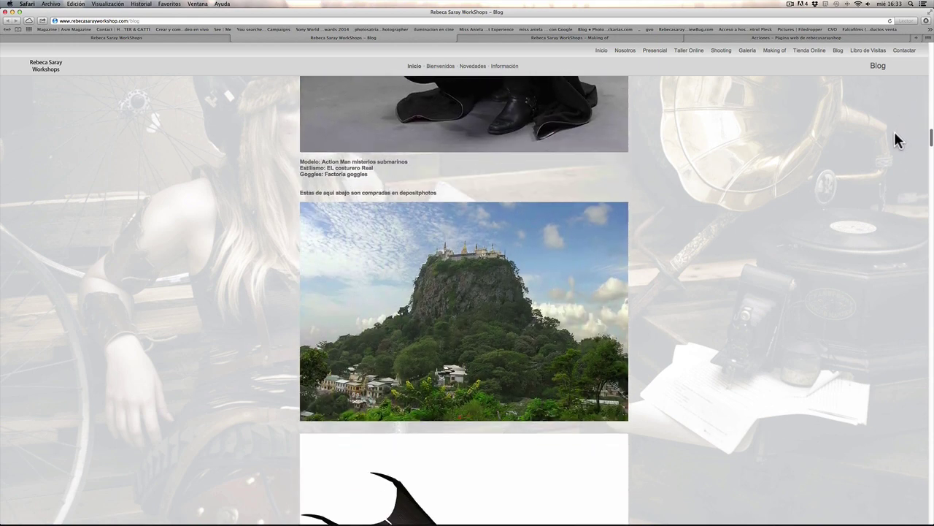
scroll(896, 149, down, 4)
scroll(894, 144, down, 20)
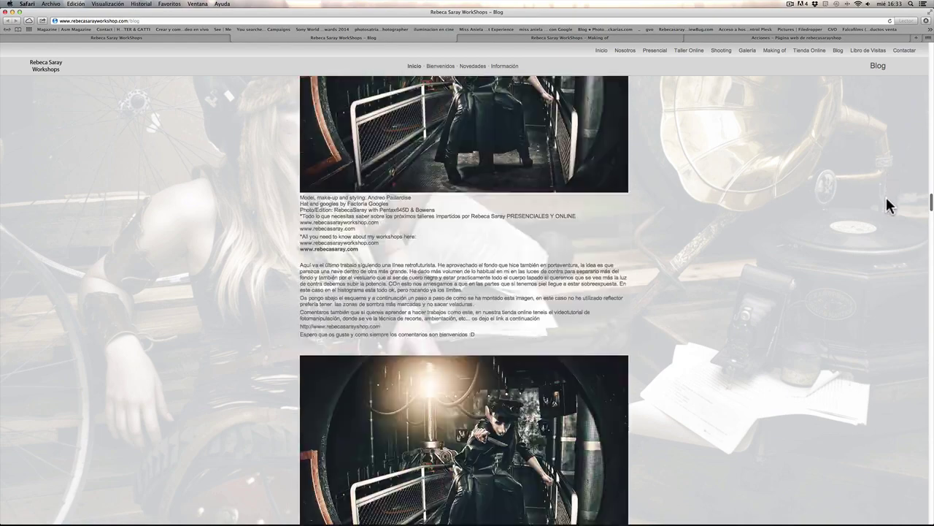
scroll(886, 197, down, 20)
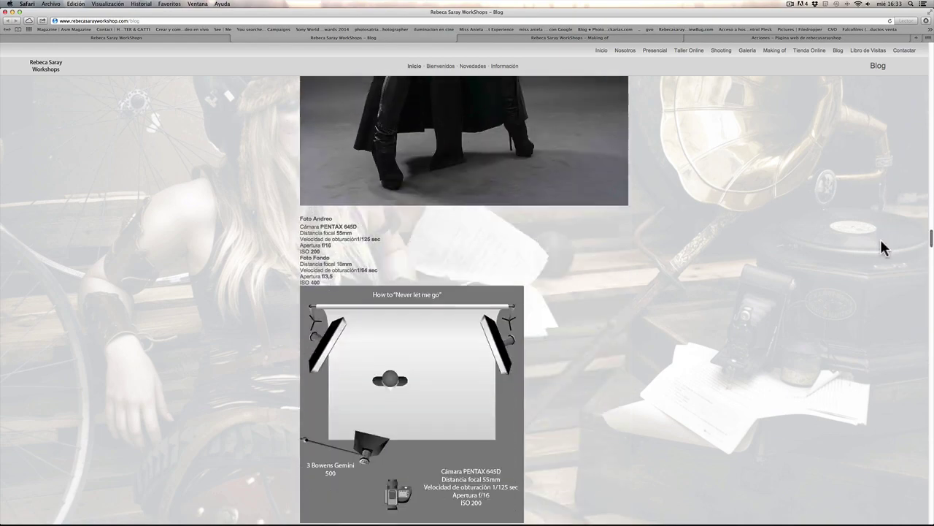
scroll(881, 263, down, 15)
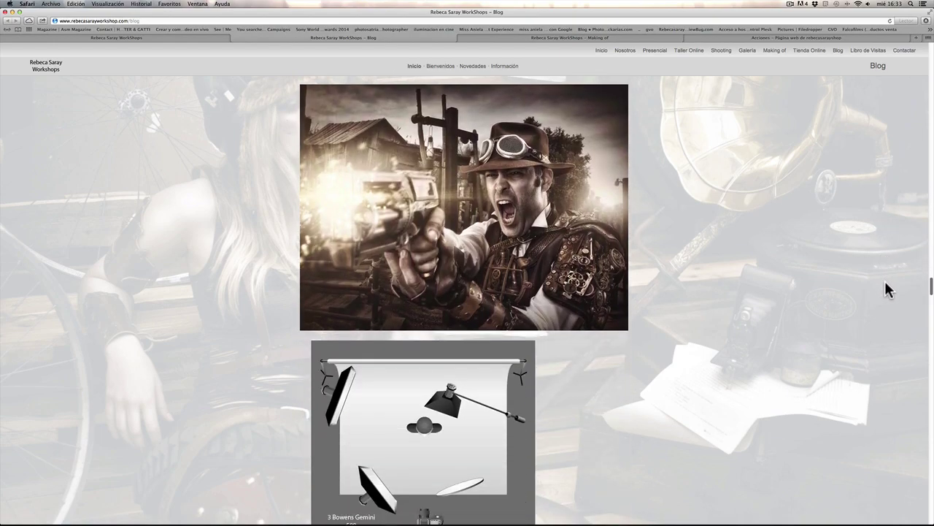
scroll(886, 284, down, 15)
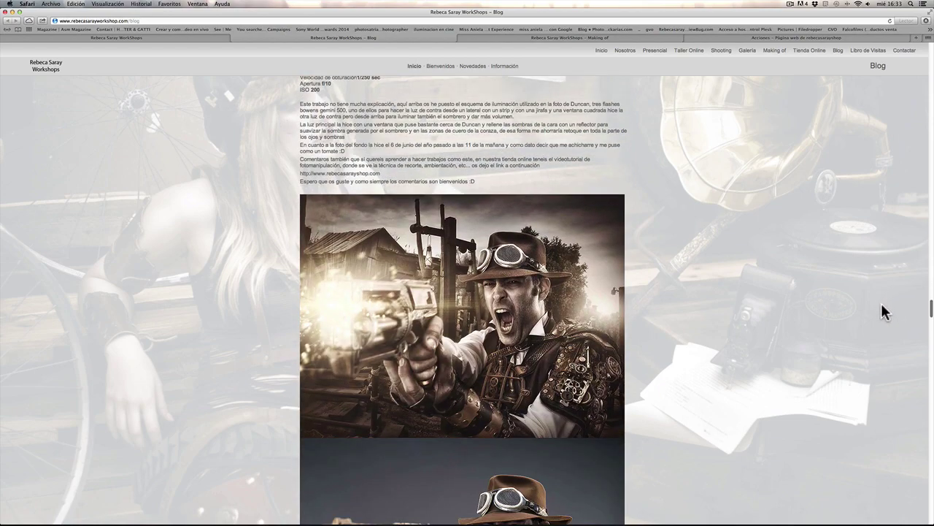
scroll(879, 329, down, 20)
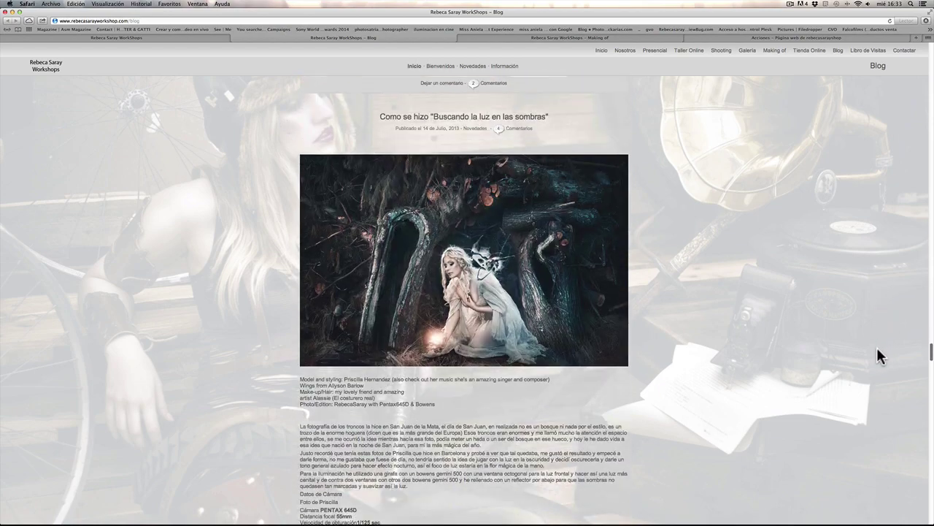
scroll(875, 358, down, 20)
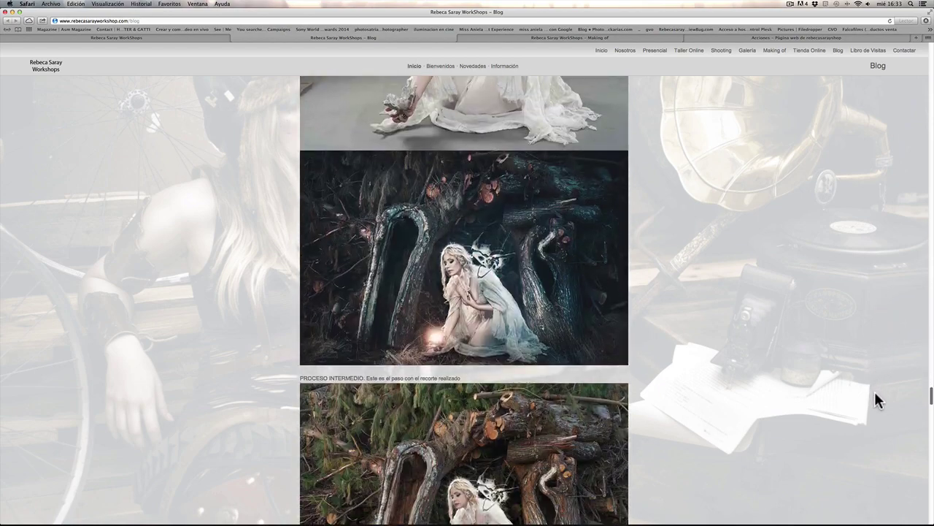
scroll(882, 416, down, 20)
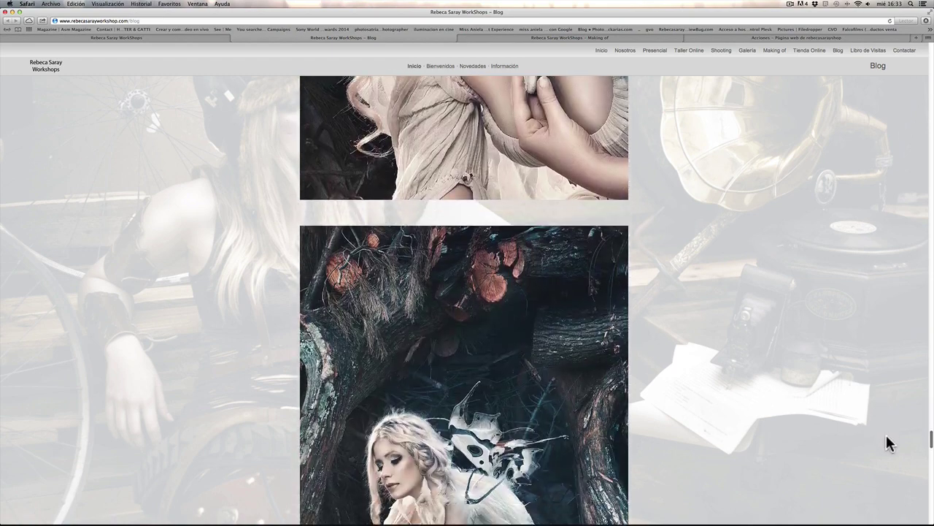
scroll(886, 438, down, 20)
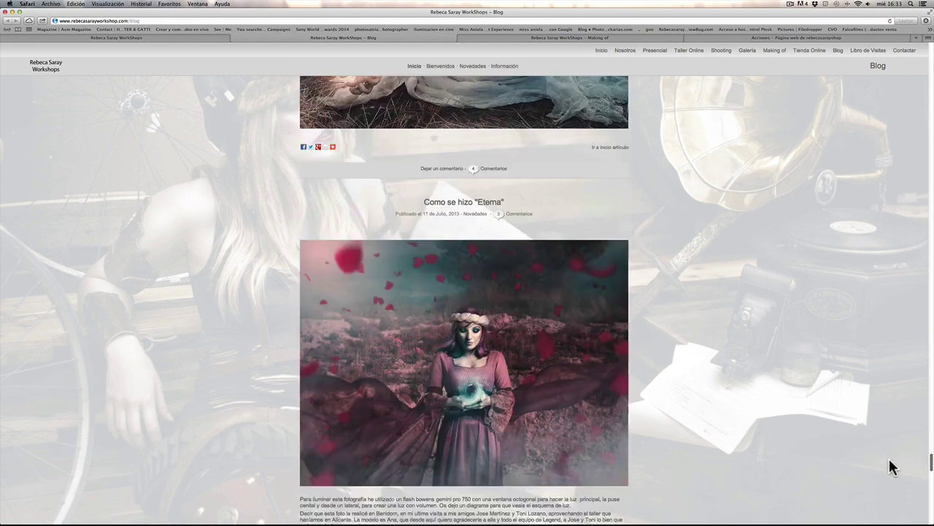
scroll(891, 472, down, 10)
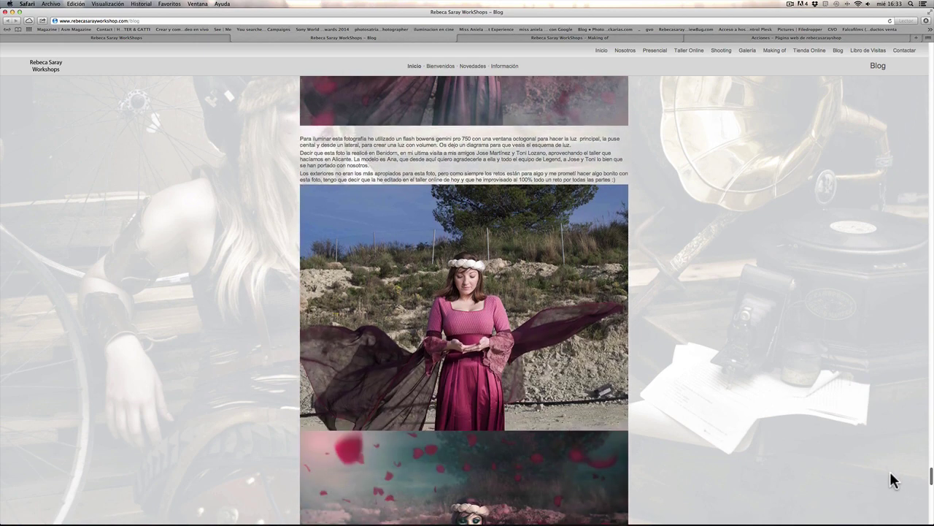
scroll(892, 482, down, 5)
scroll(892, 482, up, 4)
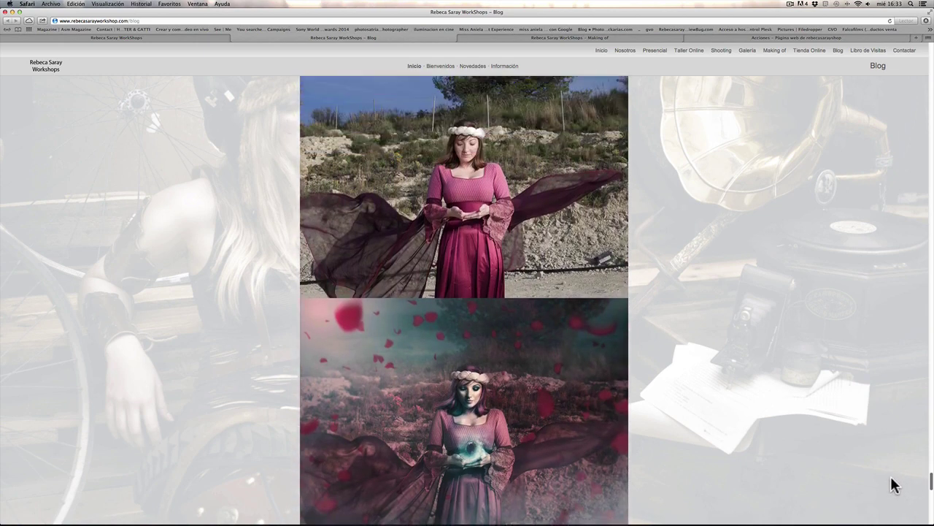
scroll(891, 472, down, 3)
scroll(891, 478, up, 4)
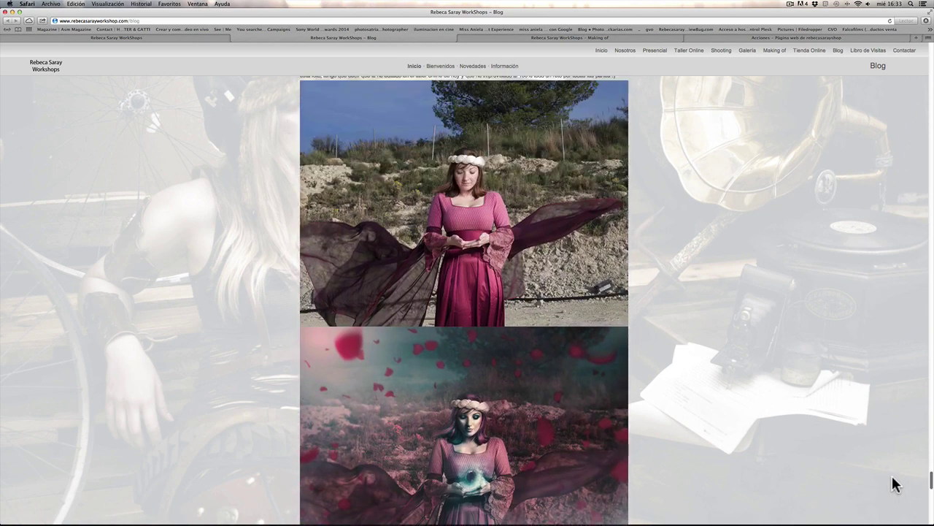
scroll(894, 481, down, 4)
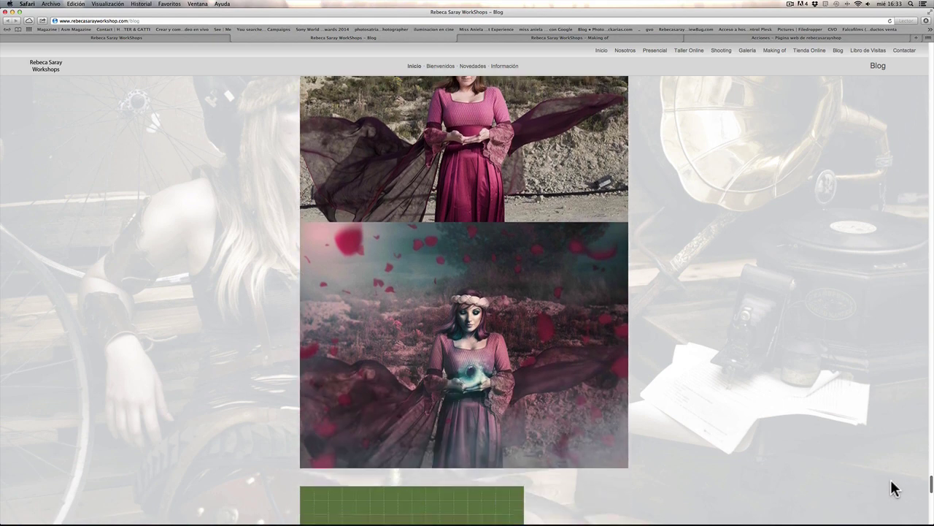
scroll(895, 487, up, 1)
scroll(894, 487, down, 5)
scroll(895, 490, up, 2)
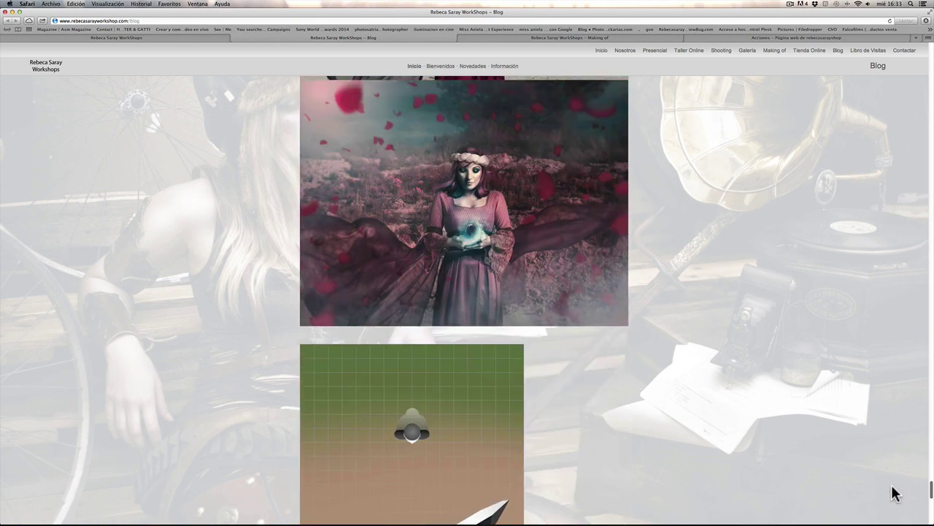
scroll(895, 492, up, 3)
scroll(893, 492, down, 1)
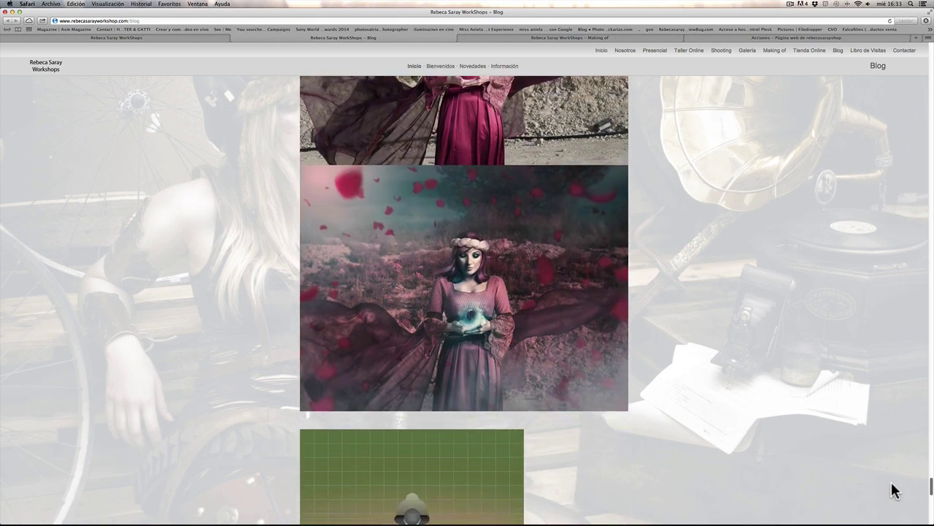
scroll(893, 492, up, 1)
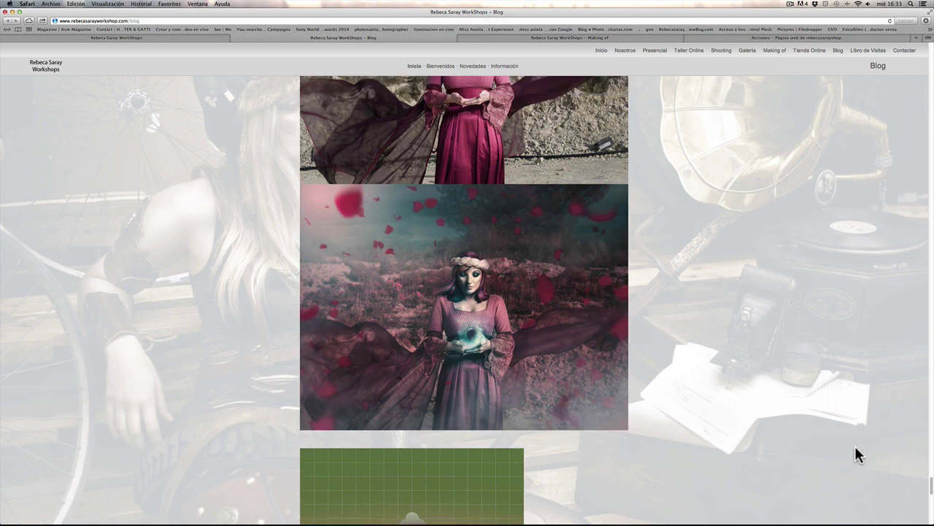
key(F3)
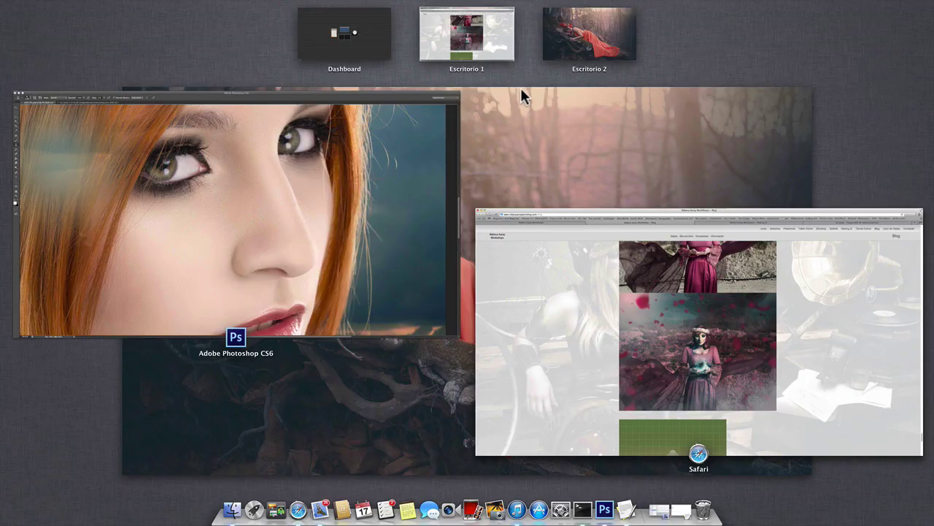
Step: Bring Photoshop forward, zoom out to fit the whole portrait, and open the screen recorder's controls
click(404, 156)
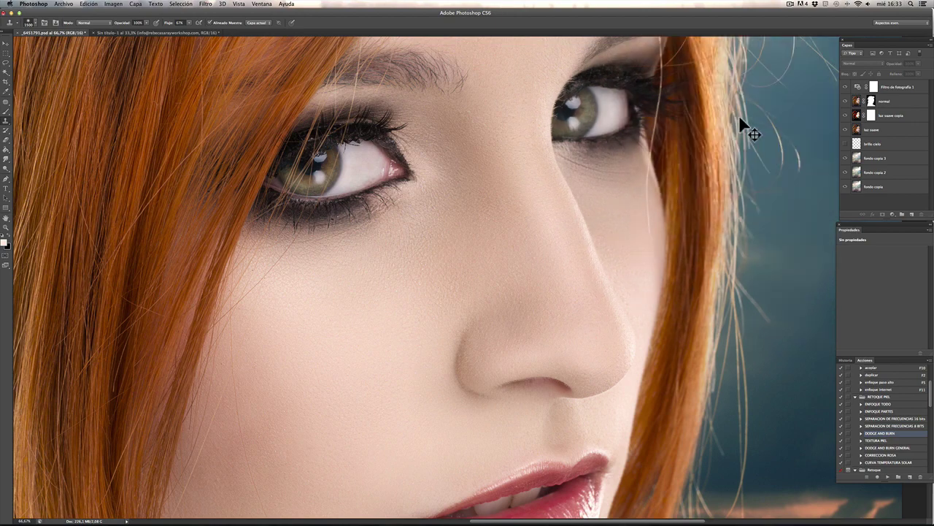
scroll(739, 114, down, 3)
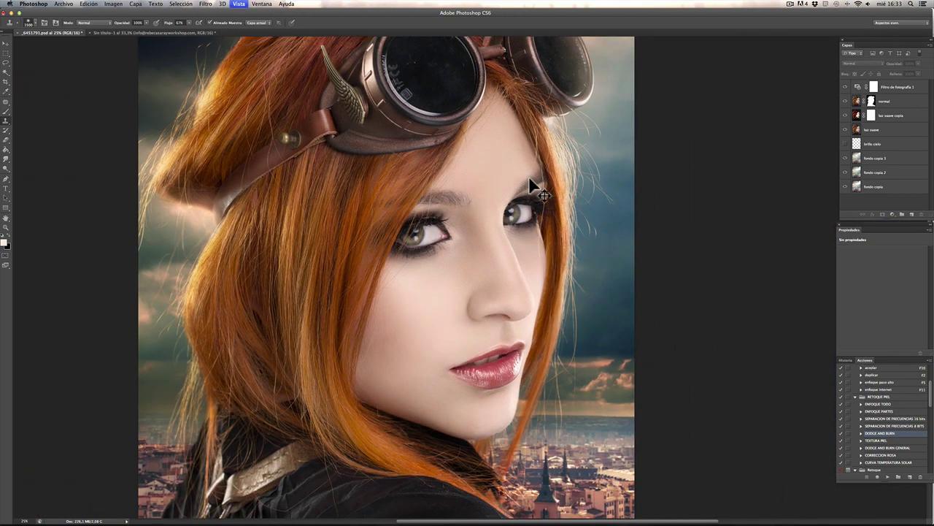
scroll(534, 183, down, 1)
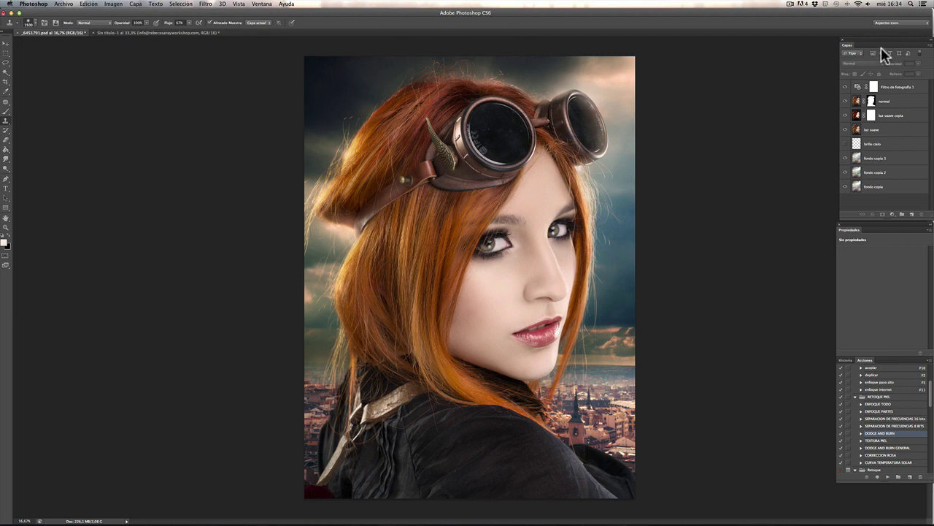
drag(870, 106, 4, 482)
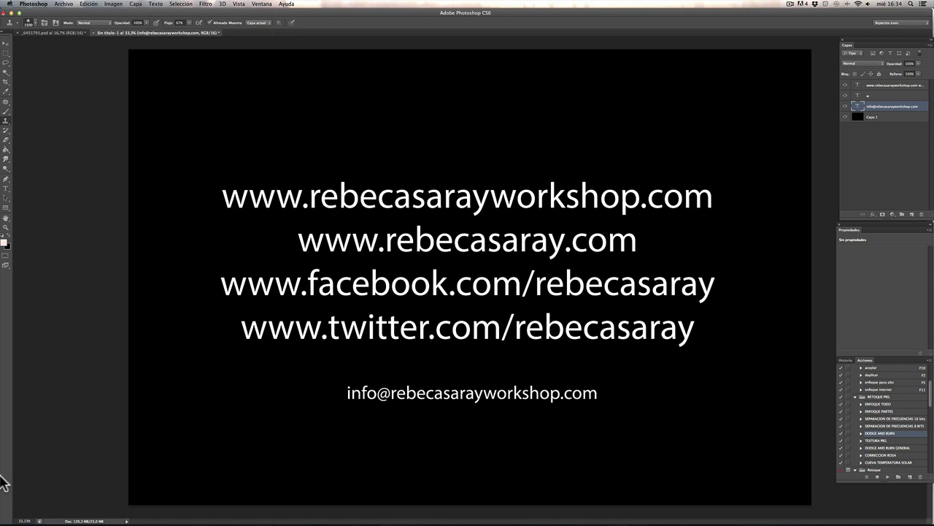
click(817, 4)
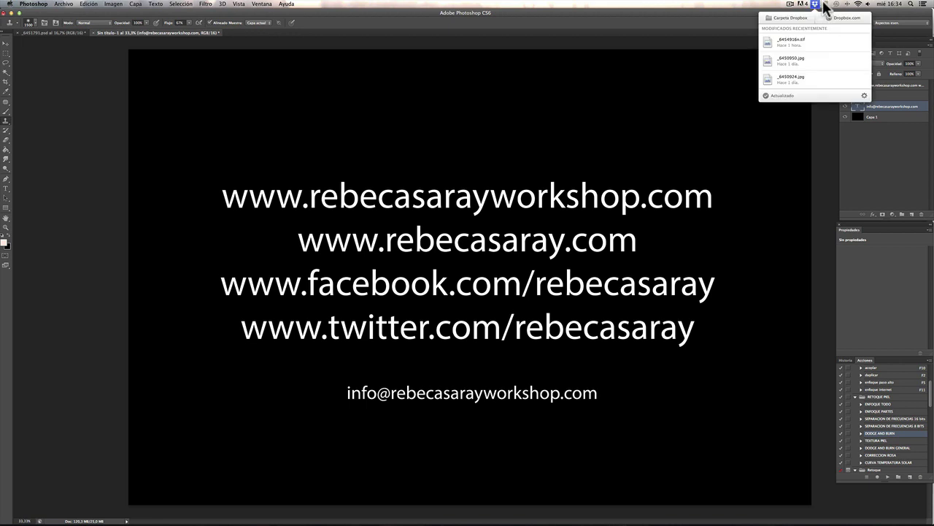
click(791, 5)
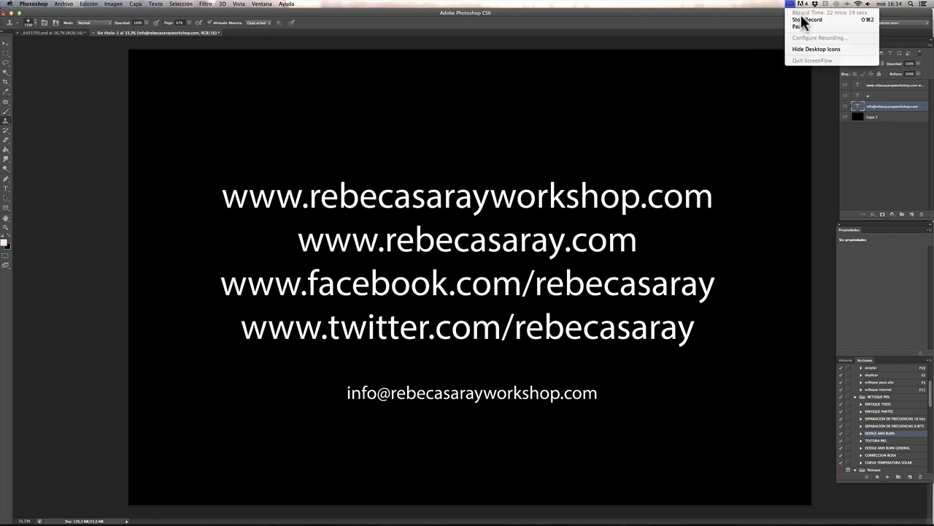